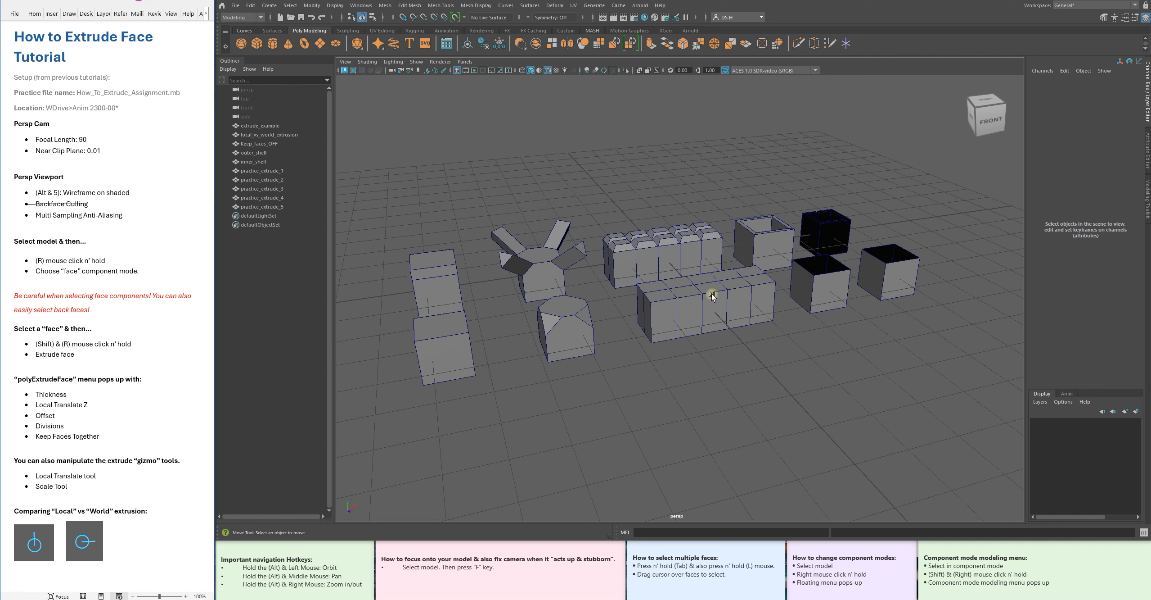
# - Set the persp camera's focal length to 90
pyautogui.keyDown('alt'); pyautogui.moveTo(586, 240); pyautogui.dragTo(548, 205, button='middle'); pyautogui.keyUp('alt')
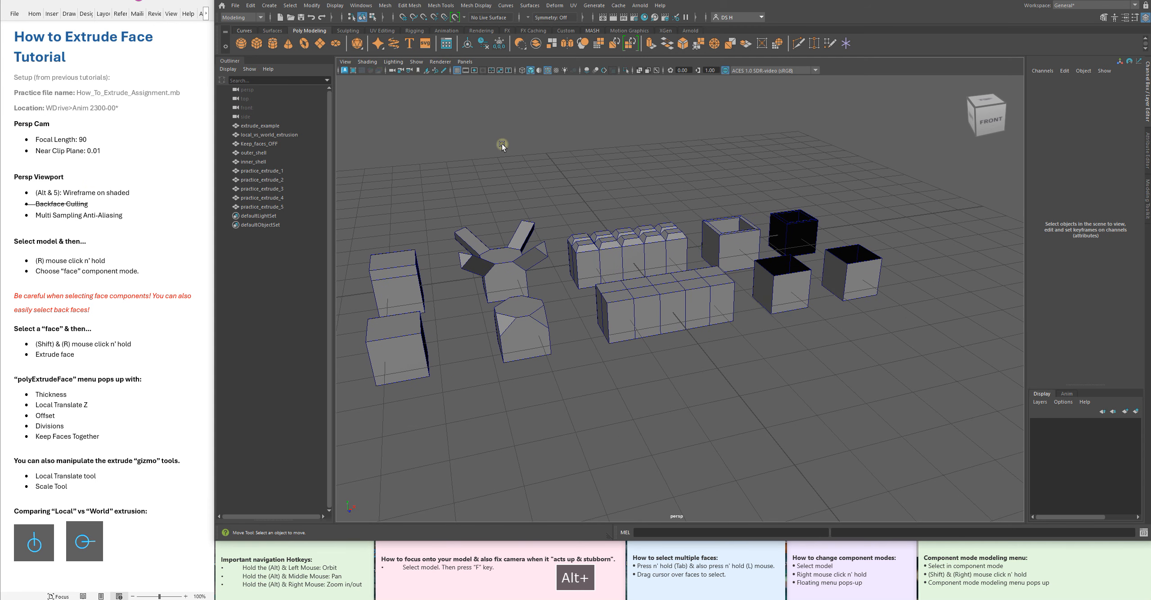
pyautogui.click(245, 90)
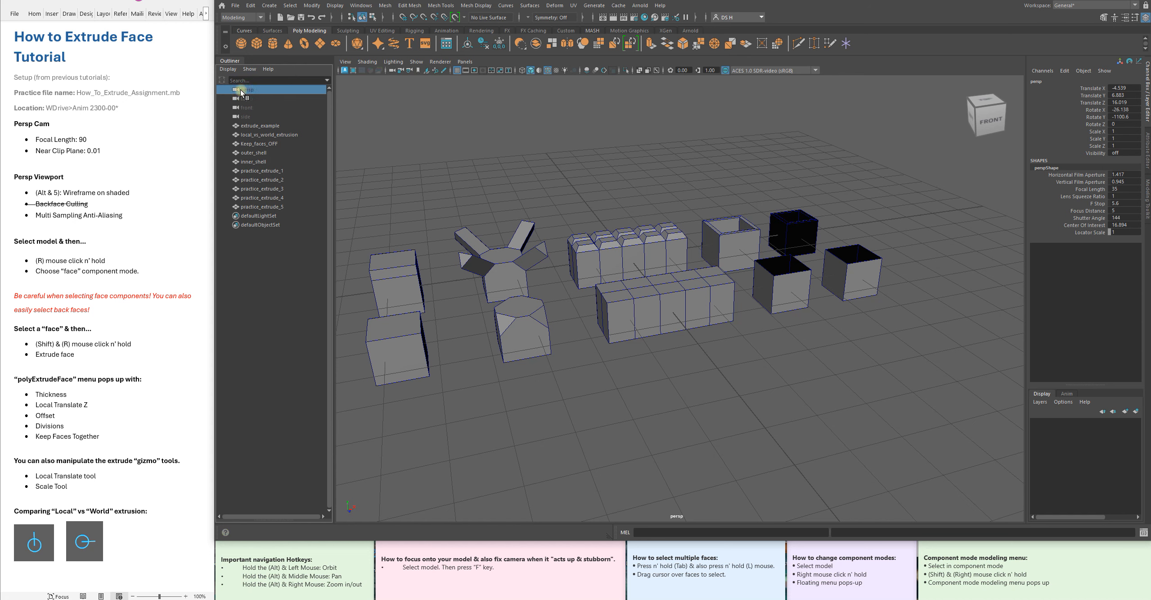
pyautogui.click(1148, 142)
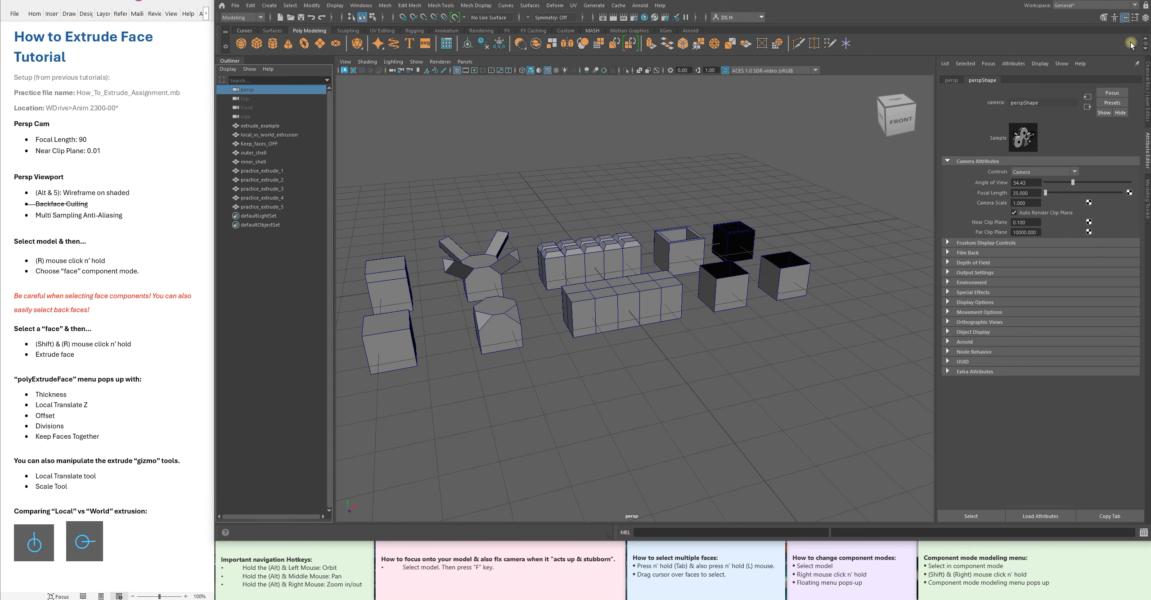
pyautogui.keyDown('alt'); pyautogui.moveTo(643, 290); pyautogui.dragTo(673, 298); pyautogui.keyUp('alt')
pyautogui.keyDown('alt'); pyautogui.moveTo(673, 297); pyautogui.dragTo(725, 266, button='right'); pyautogui.keyUp('alt')
pyautogui.click(1018, 193)
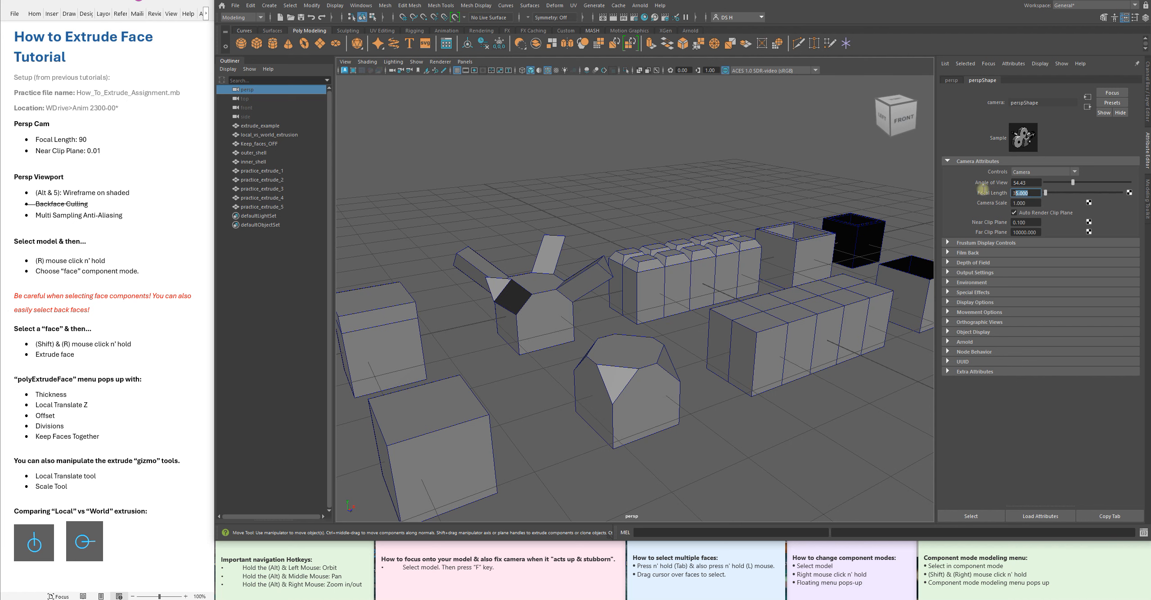
pyautogui.write('90')
pyautogui.press('Return')
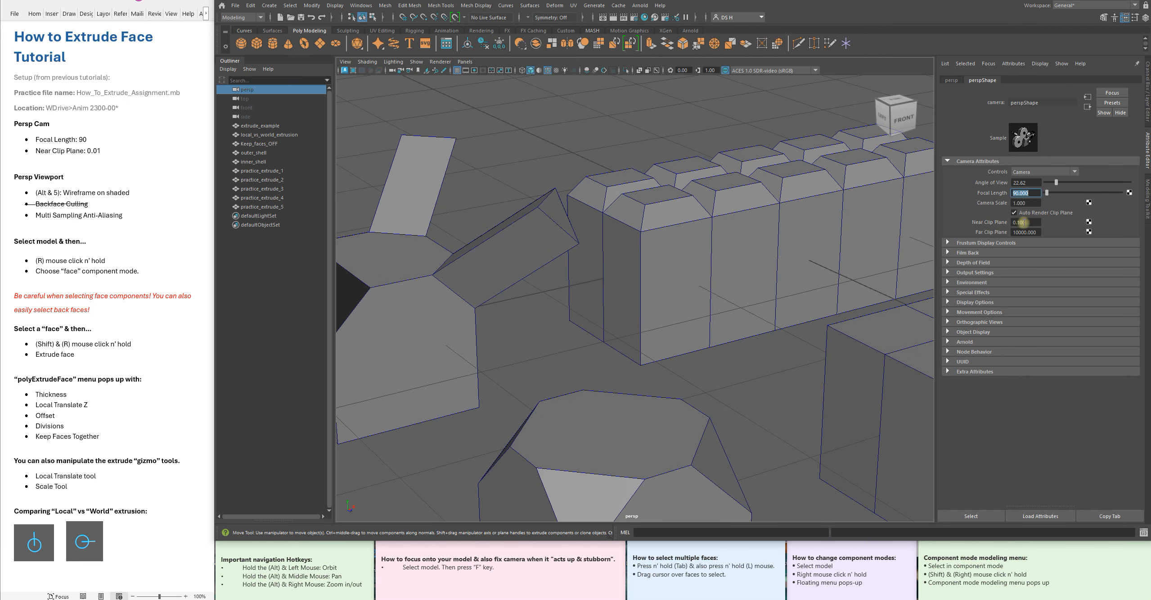
# - Set the persp camera's near clip plane to 0.01, deselect the camera and return to the channel settings
pyautogui.click(1016, 222)
pyautogui.write('0')
pyautogui.press('Return')
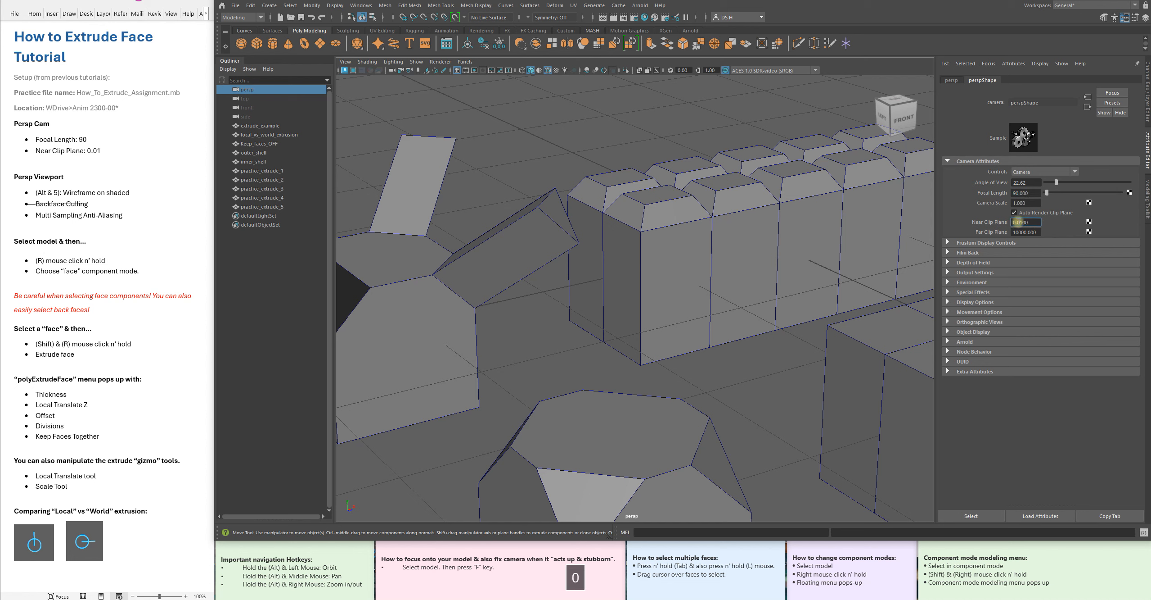
pyautogui.press('Return')
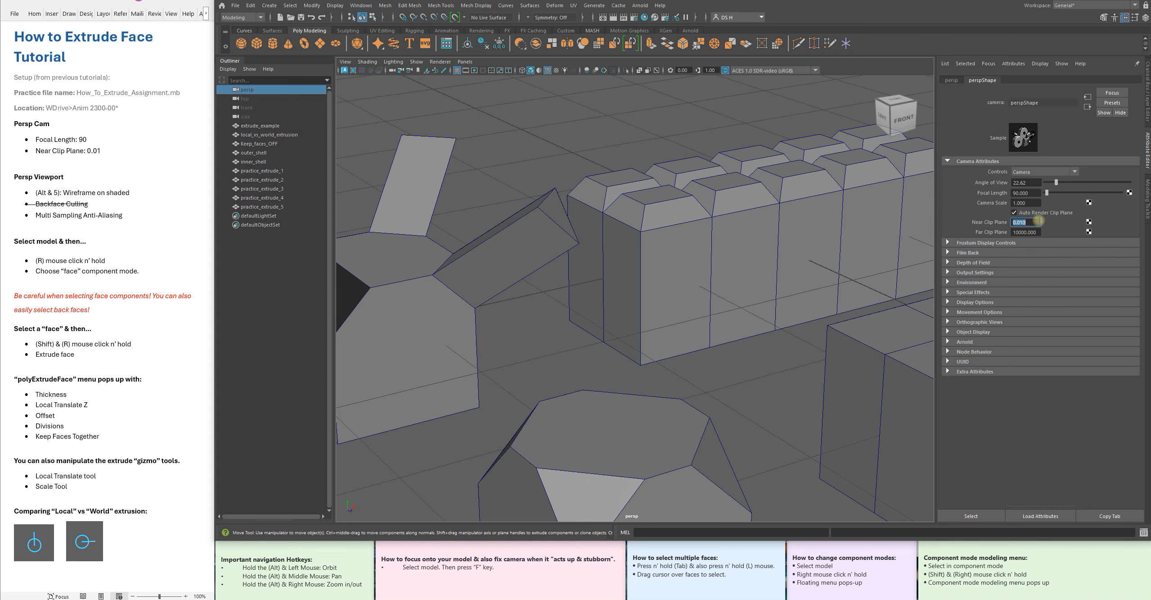
pyautogui.click(730, 356)
pyautogui.hotkey('ctrl', 'a')
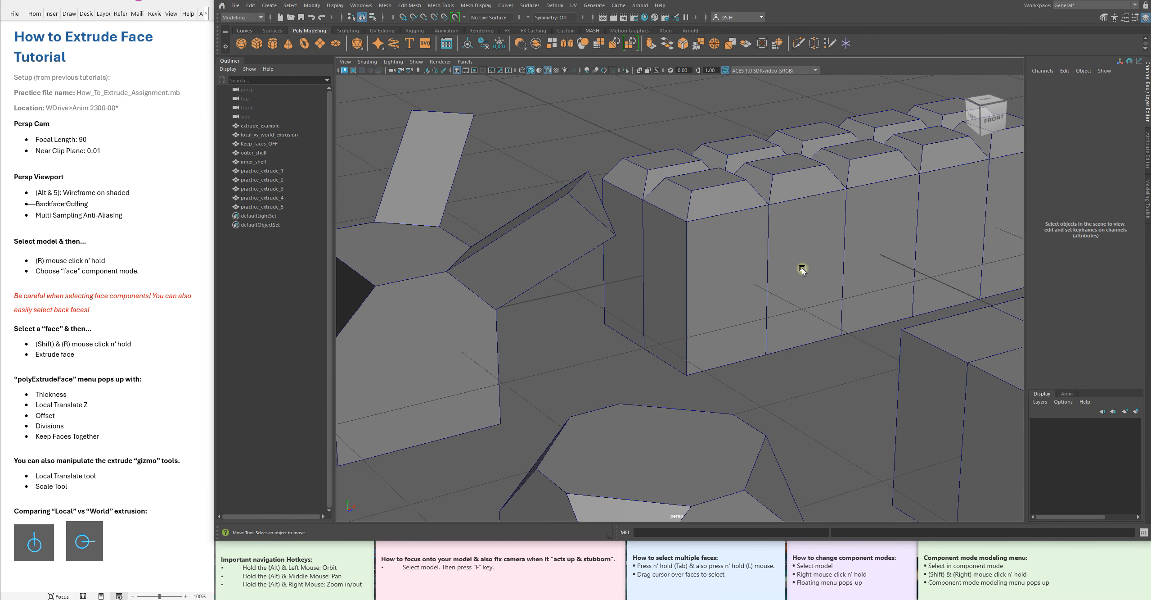
# - Toggle the viewport's Wireframe on Shaded display off and back on, leaving it enabled
pyautogui.scroll(-5, 804, 270)
pyautogui.scroll(-1, 905, 308)
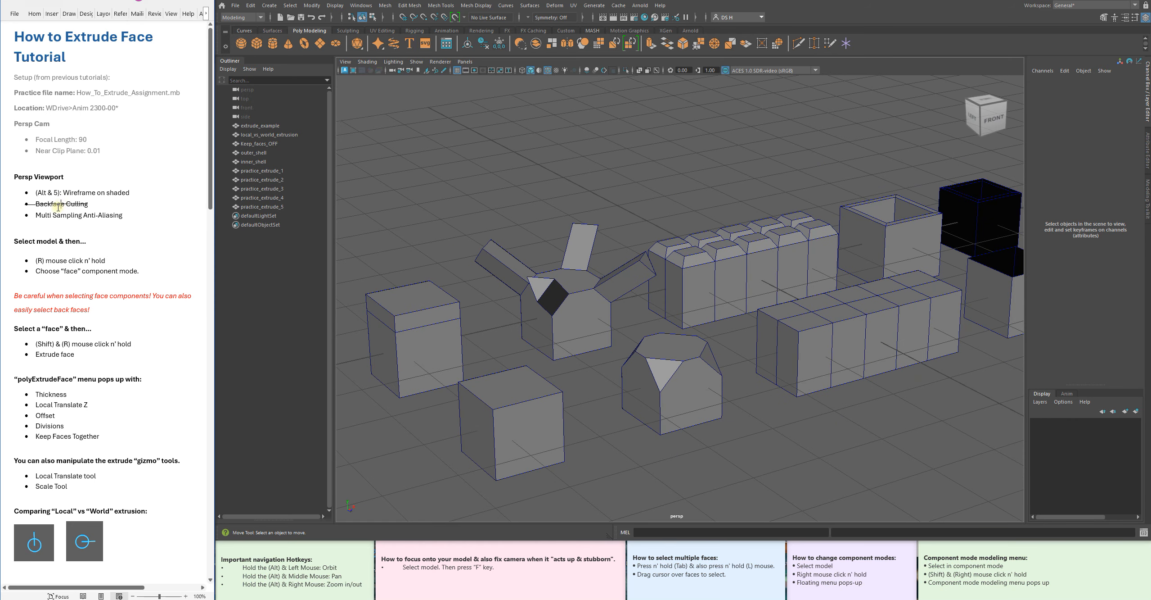
pyautogui.scroll(-2, 588, 227)
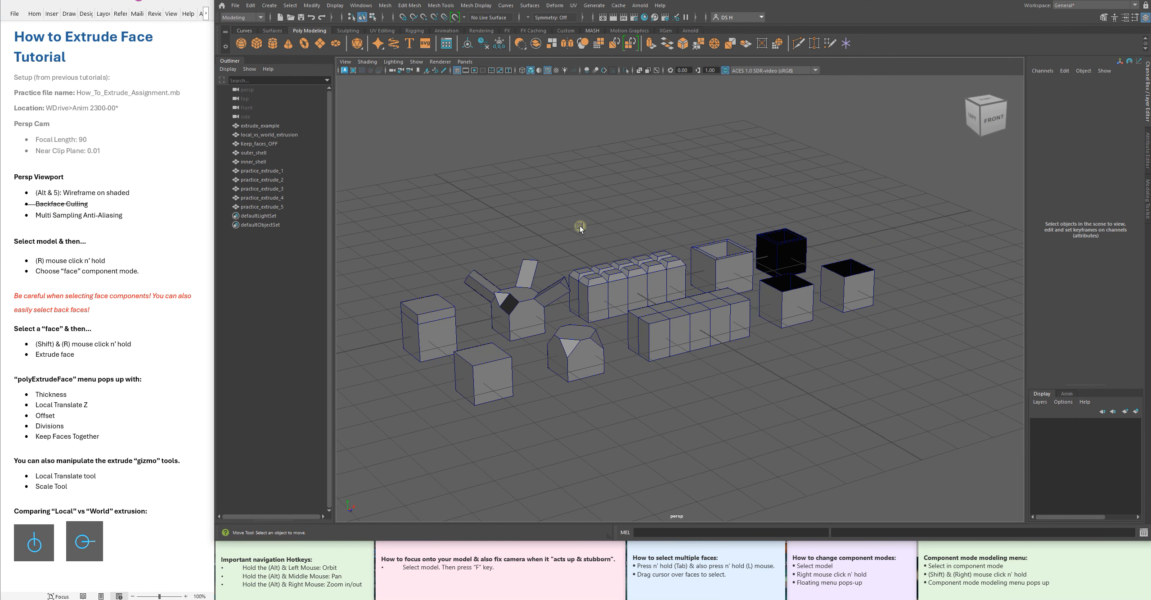
pyautogui.hotkey('alt', '5')
pyautogui.hotkey('alt', '5')
pyautogui.hotkey('alt', '5')
pyautogui.hotkey('alt', '5')
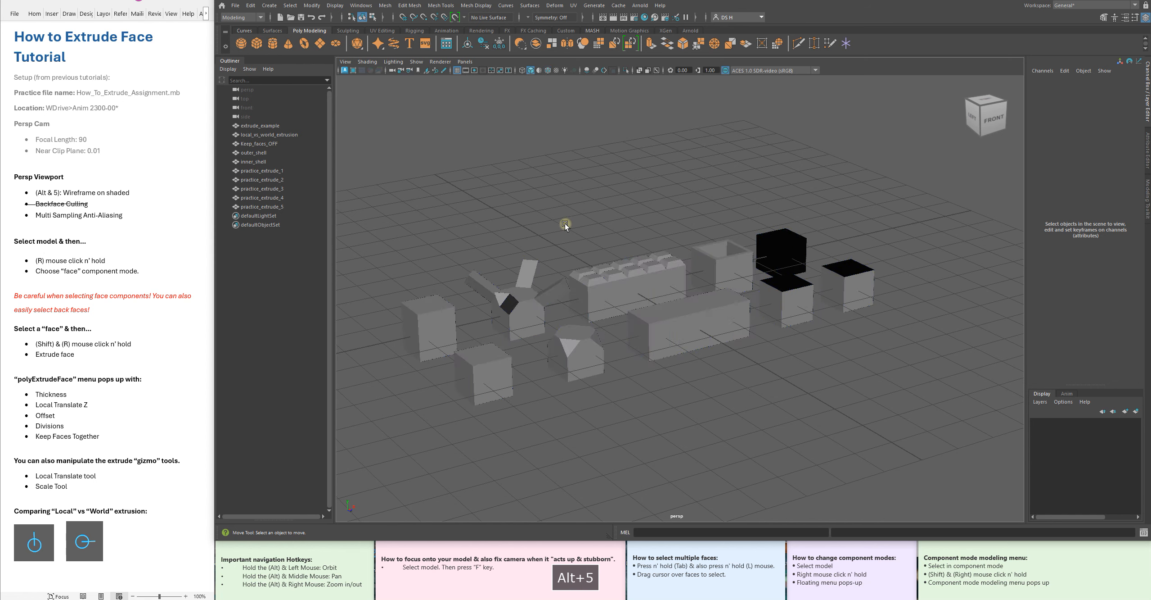
pyautogui.scroll(4, 809, 358)
pyautogui.hotkey('alt', '5')
pyautogui.hotkey('alt', '5')
# - Examine the hollow cubes and their black back faces from several angles
pyautogui.keyDown('alt'); pyautogui.moveTo(792, 337); pyautogui.dragTo(705, 311); pyautogui.keyUp('alt')
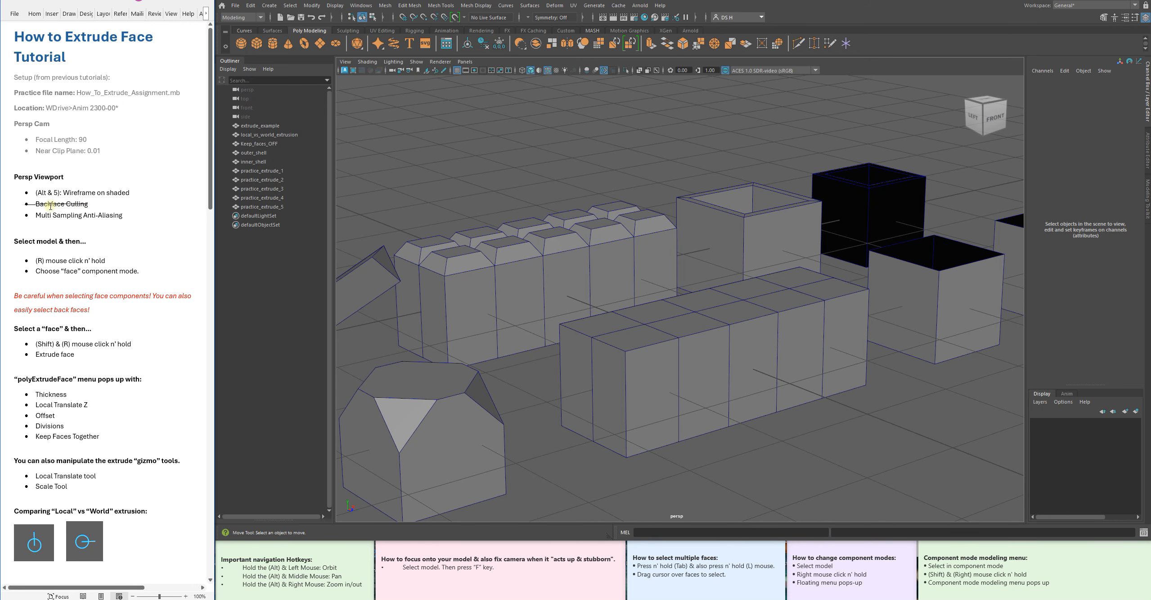
pyautogui.keyDown('alt'); pyautogui.moveTo(380, 233); pyautogui.dragTo(689, 192, button='middle'); pyautogui.keyUp('alt')
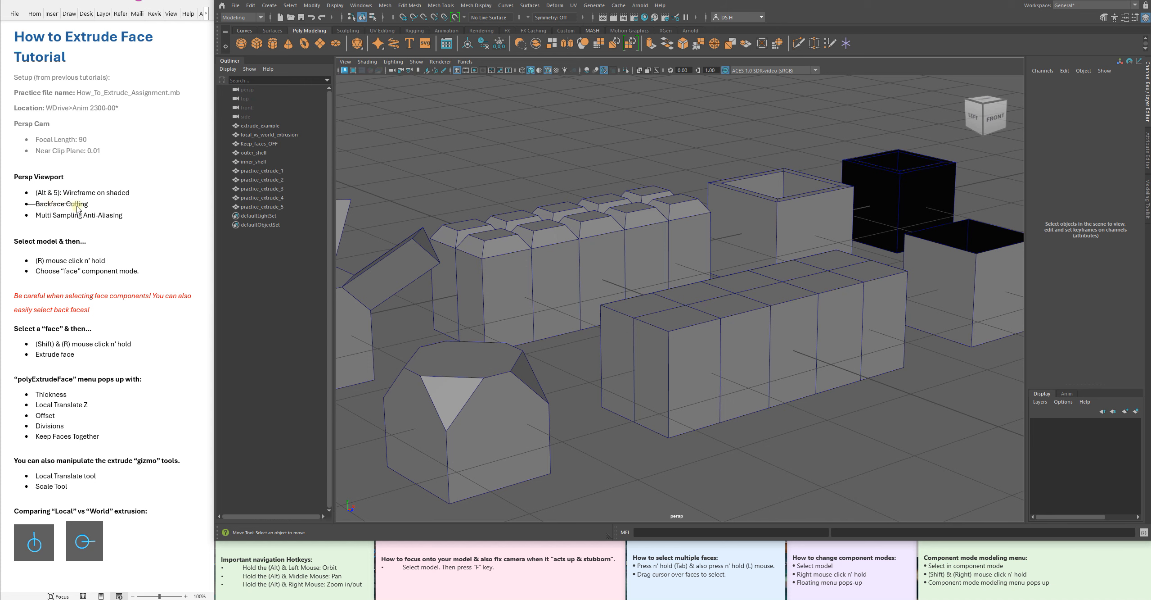
pyautogui.keyDown('alt'); pyautogui.moveTo(405, 225); pyautogui.dragTo(369, 72); pyautogui.keyUp('alt')
pyautogui.keyDown('alt'); pyautogui.moveTo(824, 187); pyautogui.dragTo(695, 241, button='right'); pyautogui.keyUp('alt')
pyautogui.keyDown('alt'); pyautogui.moveTo(639, 214); pyautogui.dragTo(688, 193); pyautogui.keyUp('alt')
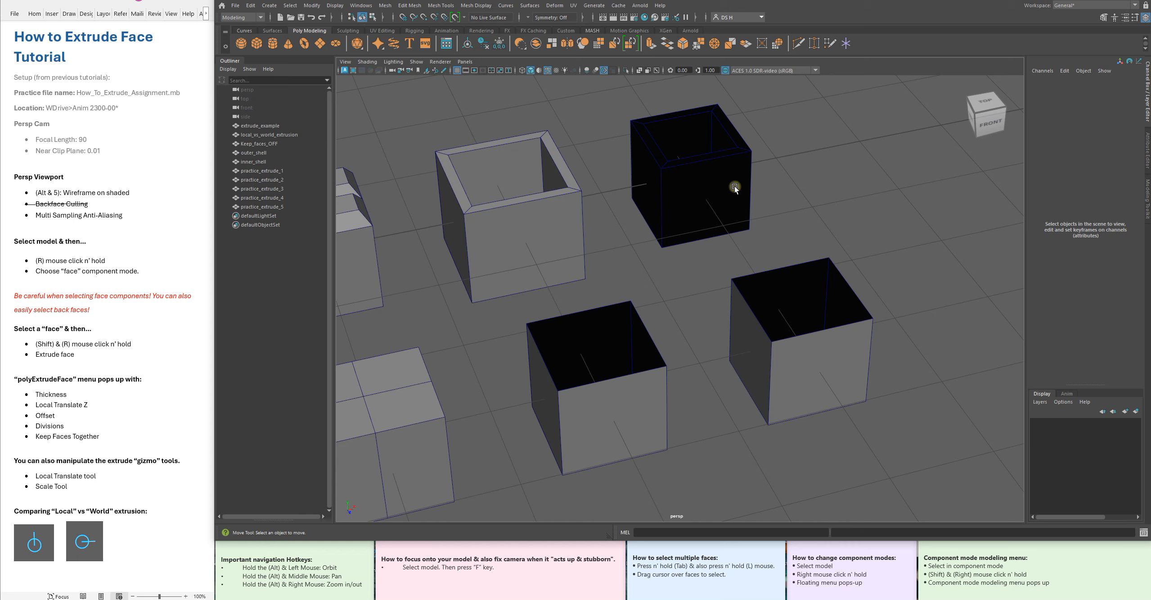
pyautogui.keyDown('alt'); pyautogui.moveTo(727, 174); pyautogui.dragTo(625, 257, button='right'); pyautogui.keyUp('alt')
pyautogui.keyDown('alt'); pyautogui.moveTo(625, 257); pyautogui.dragTo(702, 219); pyautogui.keyUp('alt')
pyautogui.keyDown('alt'); pyautogui.moveTo(702, 218); pyautogui.dragTo(703, 218, button='middle'); pyautogui.keyUp('alt')
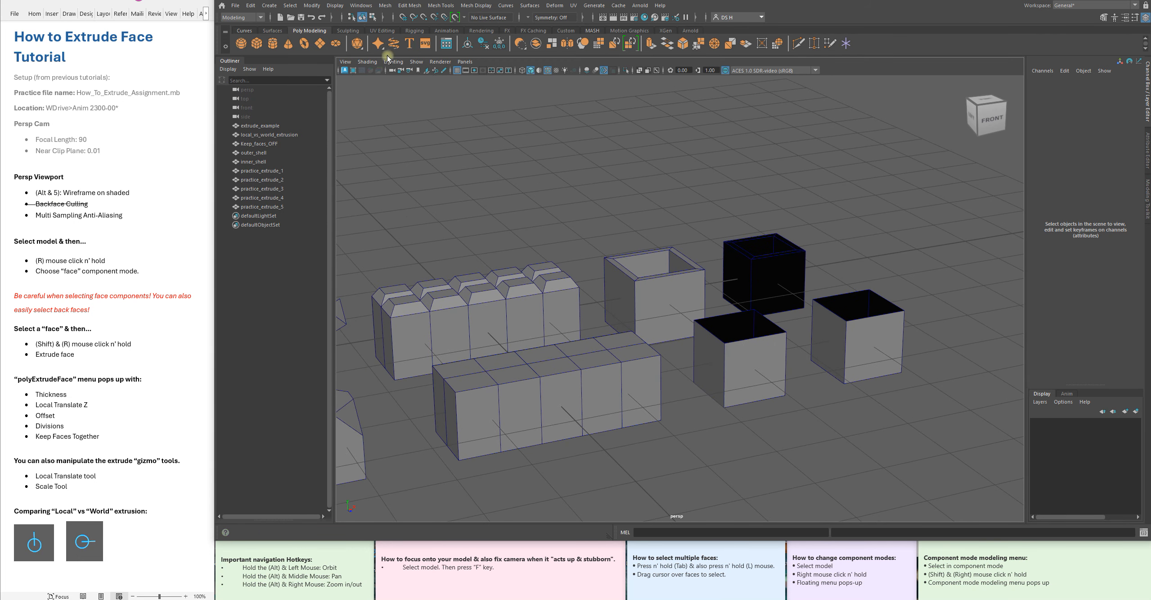
# - Look up the Backface Culling option among the viewport's shading settings and leave it off
pyautogui.click(367, 62)
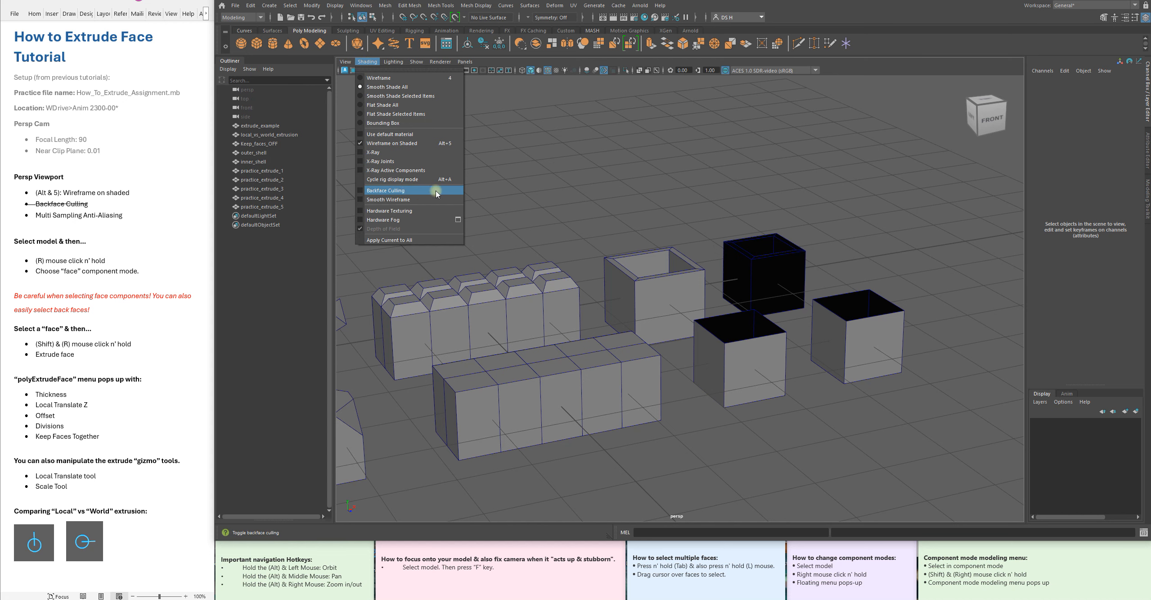
pyautogui.click(720, 204)
pyautogui.moveTo(720, 203)
pyautogui.keyDown('alt'); pyautogui.mouseDown()
pyautogui.moveTo(733, 250)
pyautogui.moveTo(648, 230)
pyautogui.mouseUp(); pyautogui.keyUp('alt')
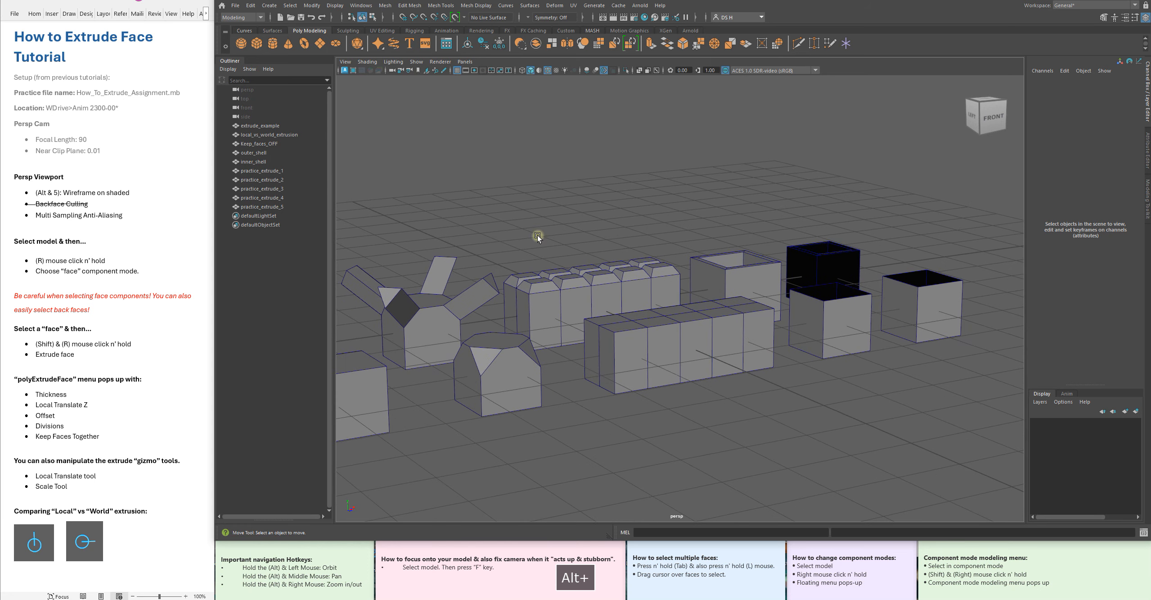
# - Select the practice_extrude_1 cube and switch it to face component mode
pyautogui.keyDown('alt'); pyautogui.moveTo(796, 275); pyautogui.dragTo(609, 252); pyautogui.keyUp('alt')
pyautogui.keyDown('alt'); pyautogui.moveTo(609, 252); pyautogui.dragTo(825, 363, button='right'); pyautogui.keyUp('alt')
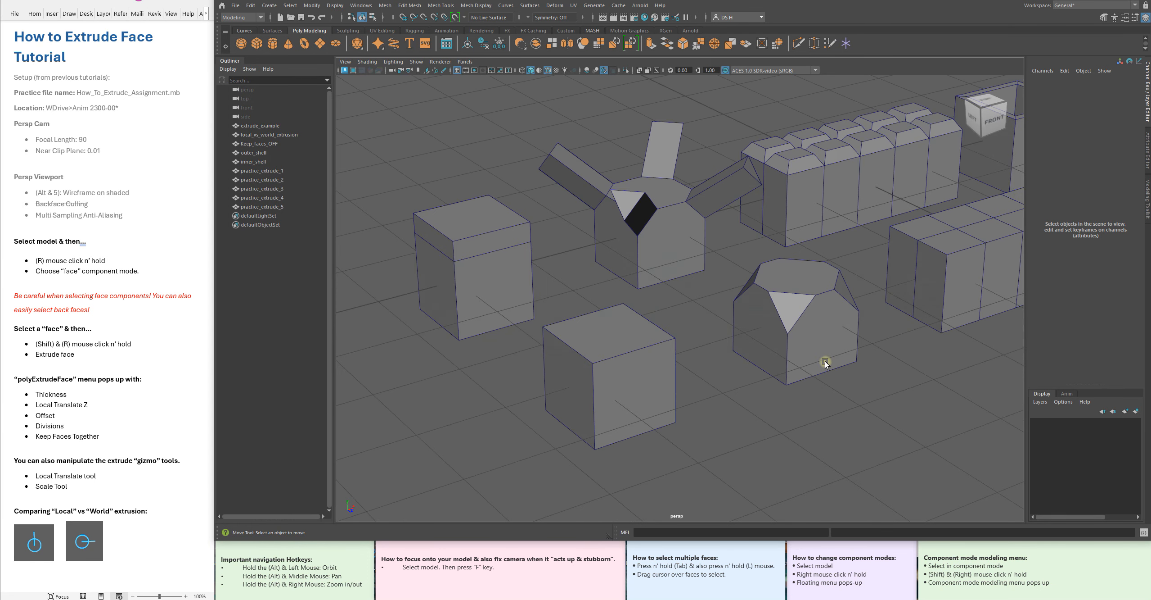
pyautogui.click(760, 333)
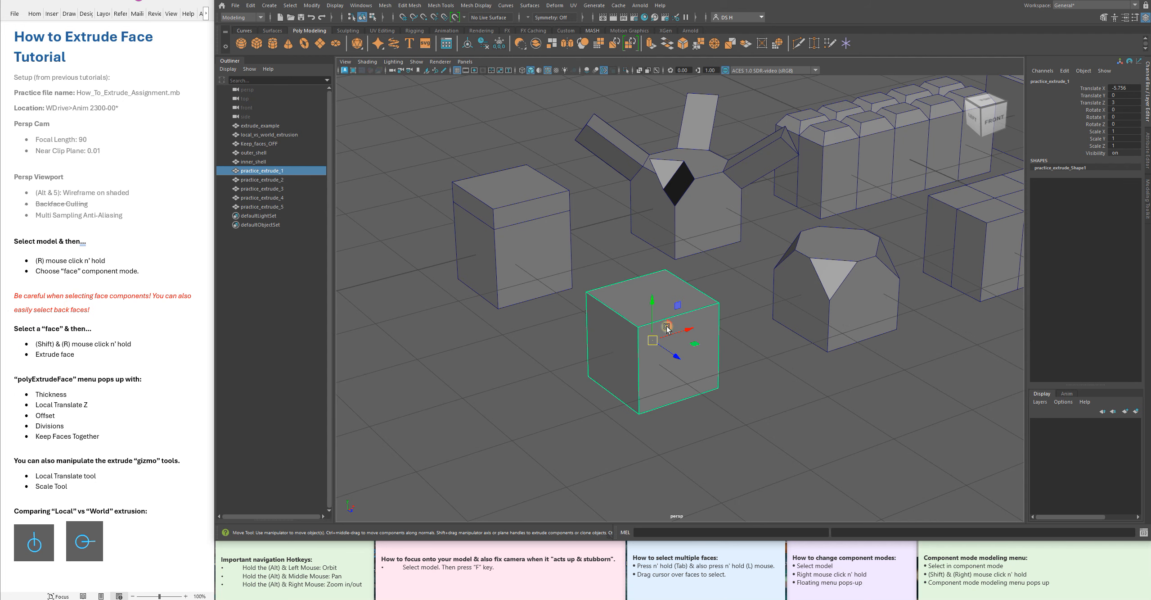
pyautogui.keyDown('alt'); pyautogui.moveTo(667, 328); pyautogui.dragTo(626, 315); pyautogui.keyUp('alt')
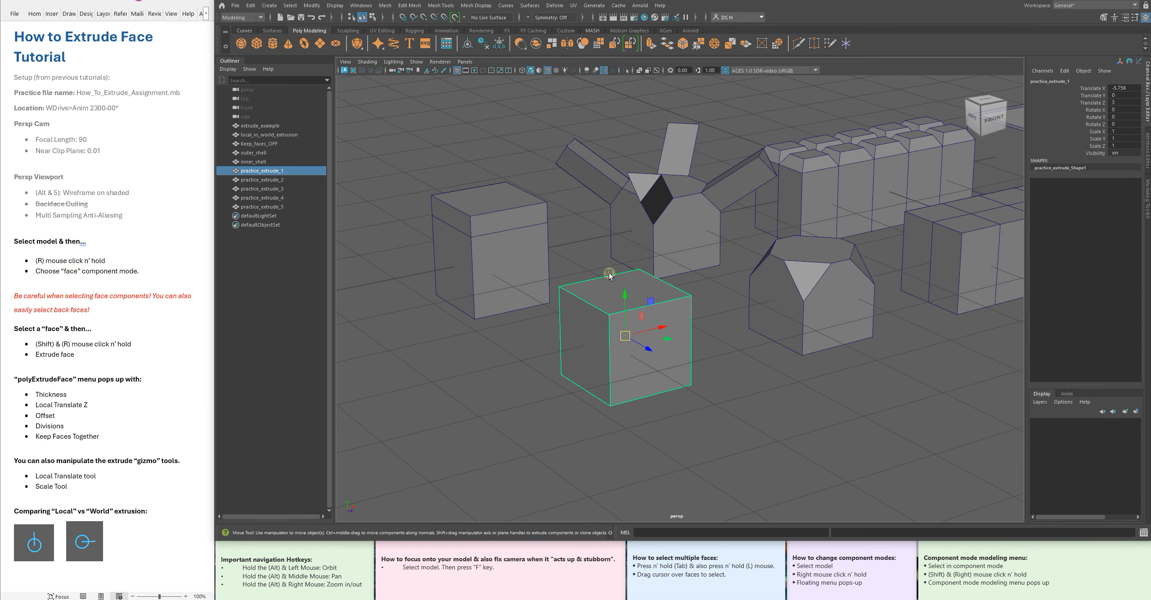
pyautogui.keyDown('alt'); pyautogui.moveTo(741, 334); pyautogui.dragTo(666, 283); pyautogui.keyUp('alt')
pyautogui.rightClick(671, 267)
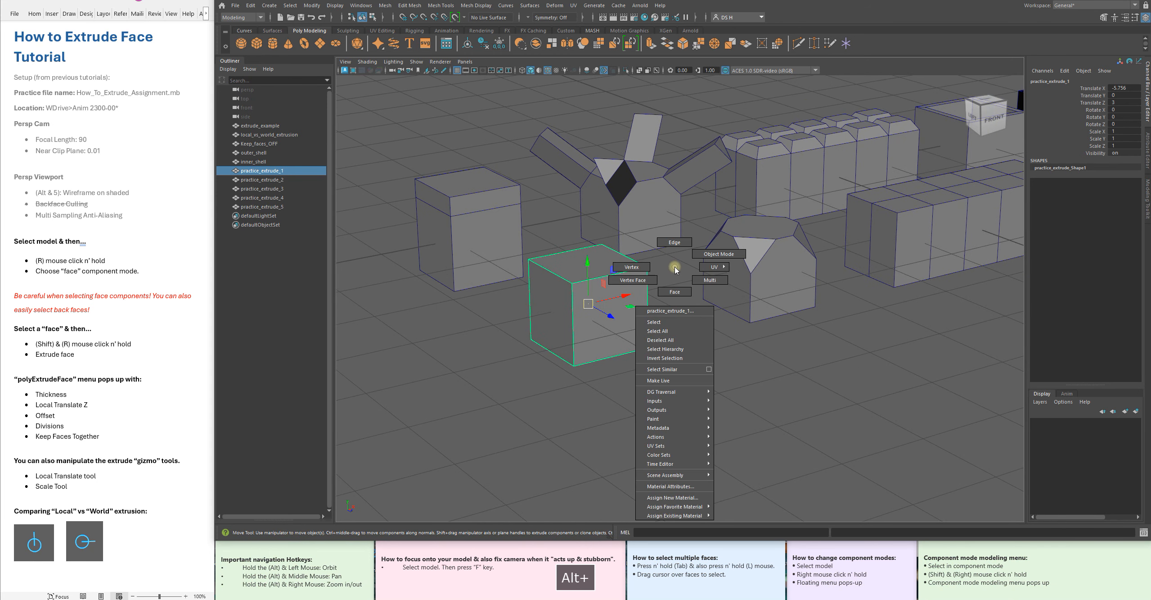
pyautogui.moveTo(669, 272)
pyautogui.mouseDown(button='right')
pyautogui.moveTo(695, 267)
pyautogui.moveTo(652, 266)
pyautogui.moveTo(675, 292)
pyautogui.mouseUp(button='right')
pyautogui.keyDown('alt'); pyautogui.moveTo(604, 311); pyautogui.dragTo(621, 368); pyautogui.keyUp('alt')
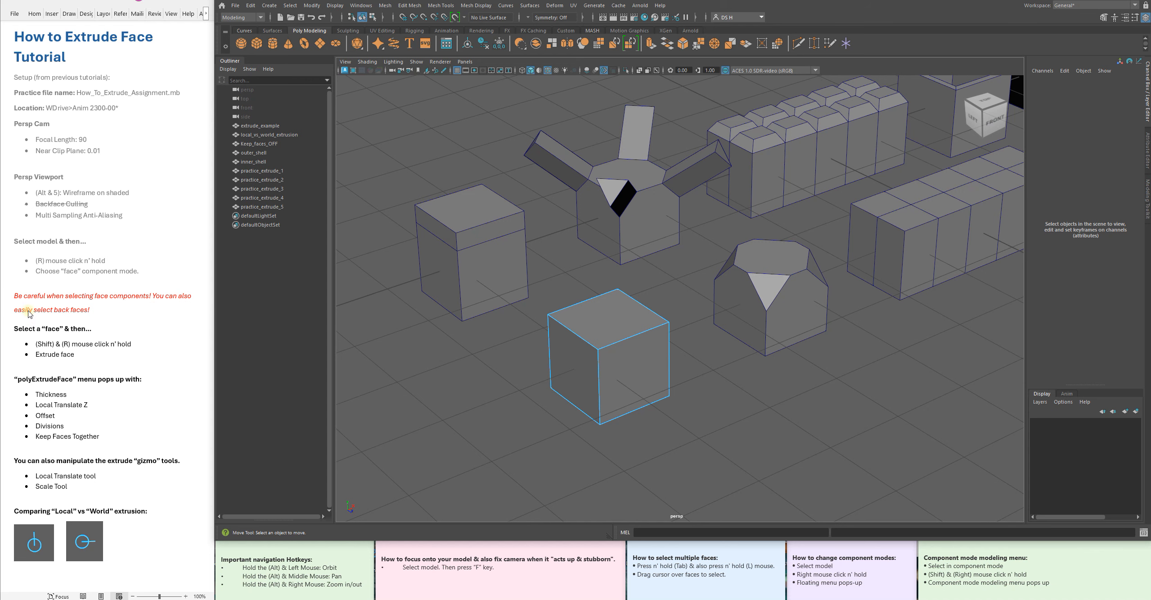
# - Examine the practice_extrude_1 cube's front and back faces by trying selections from different angles
pyautogui.keyDown('alt'); pyautogui.moveTo(733, 329); pyautogui.dragTo(784, 332, button='right'); pyautogui.keyUp('alt')
pyautogui.keyDown('alt'); pyautogui.moveTo(784, 332); pyautogui.dragTo(639, 276); pyautogui.keyUp('alt')
pyautogui.keyDown('alt'); pyautogui.moveTo(639, 277); pyautogui.dragTo(576, 221, button='middle'); pyautogui.keyUp('alt')
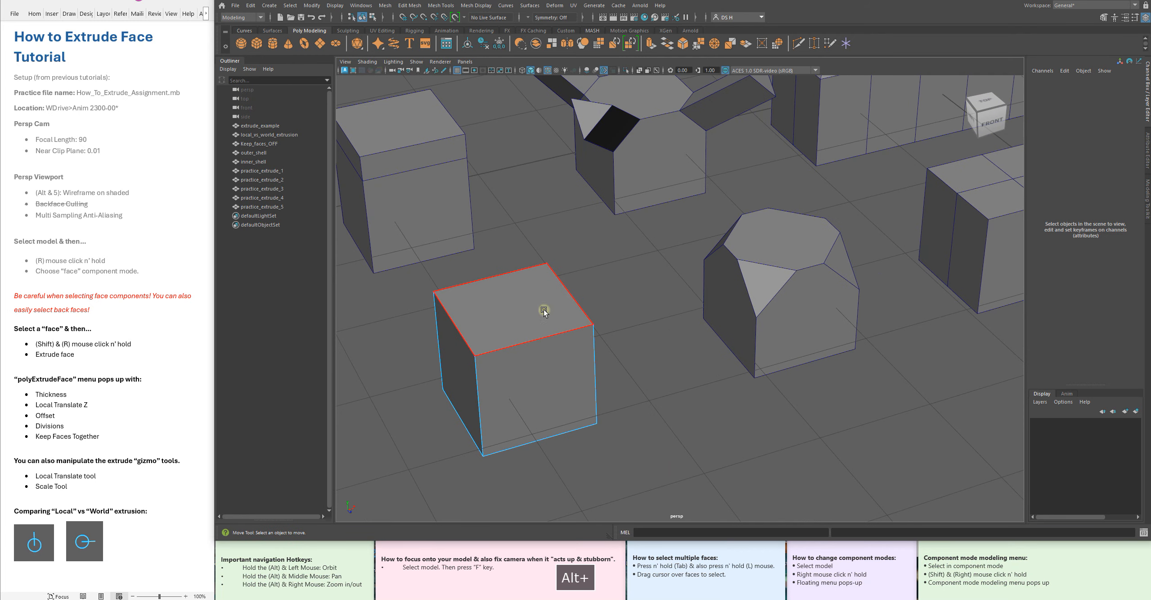
pyautogui.click(519, 327)
pyautogui.keyDown('alt'); pyautogui.moveTo(797, 356); pyautogui.dragTo(549, 333); pyautogui.keyUp('alt')
pyautogui.keyDown('alt'); pyautogui.moveTo(549, 333); pyautogui.dragTo(571, 340, button='middle'); pyautogui.keyUp('alt')
pyautogui.click(586, 400)
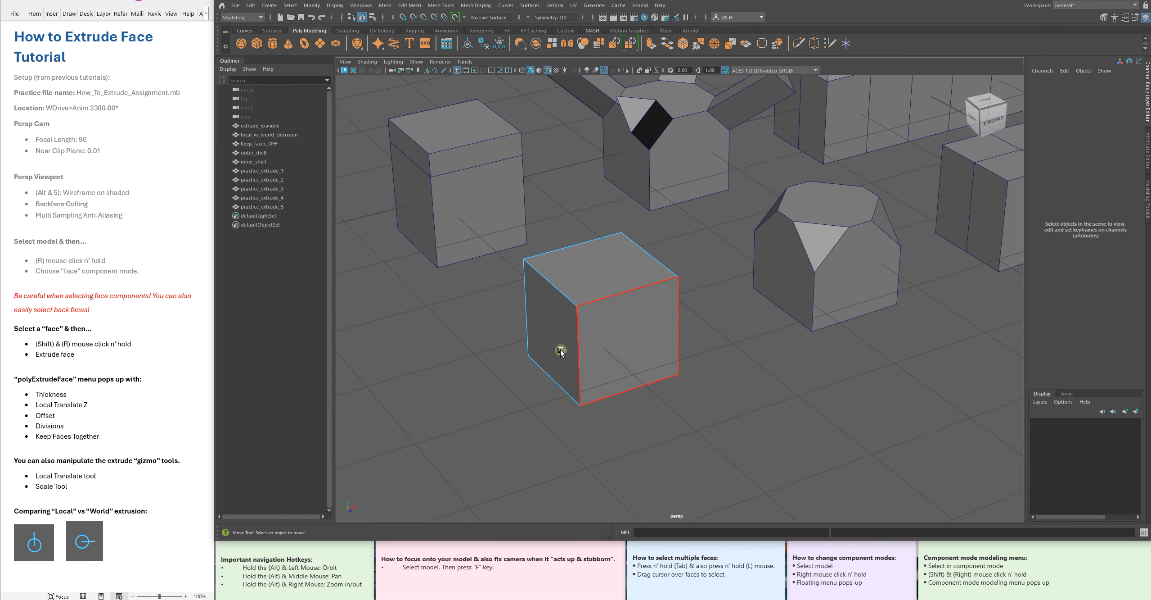
# - Gray out the red warning about accidentally selecting back faces in the Word tutorial notes
pyautogui.scroll(-1, 588, 403)
pyautogui.click(131, 309)
pyautogui.moveTo(97, 310); pyautogui.dragTo(14, 296)
# - Select the top face of the practice_extrude_1 cube and apply Extrude Face to it
pyautogui.keyDown('alt'); pyautogui.moveTo(606, 369); pyautogui.dragTo(591, 432, button='middle'); pyautogui.keyUp('alt')
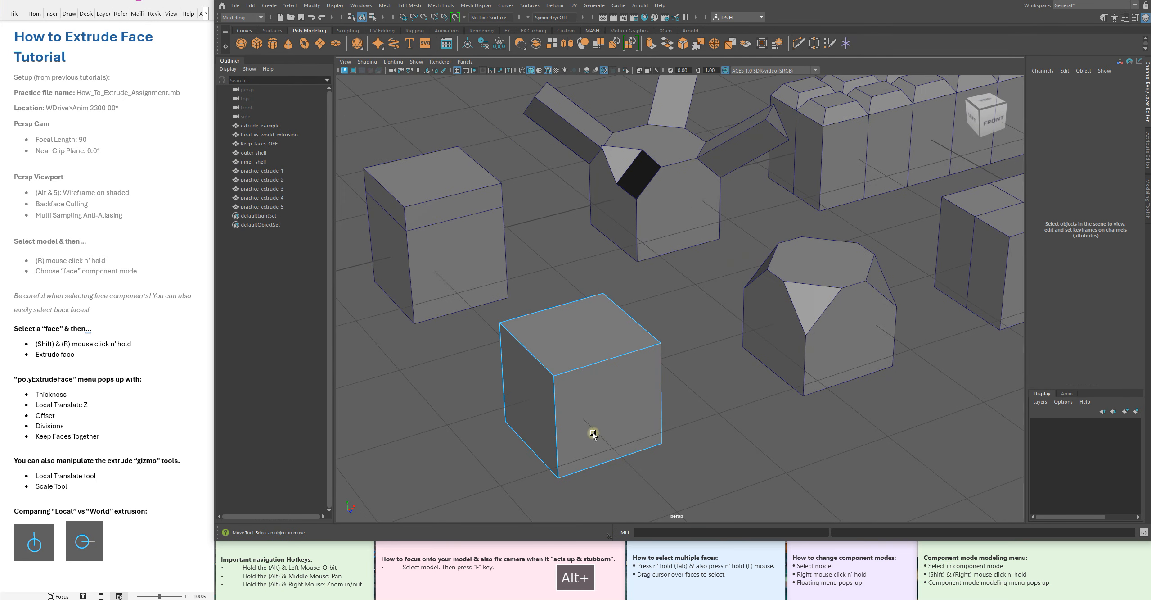
pyautogui.click(577, 330)
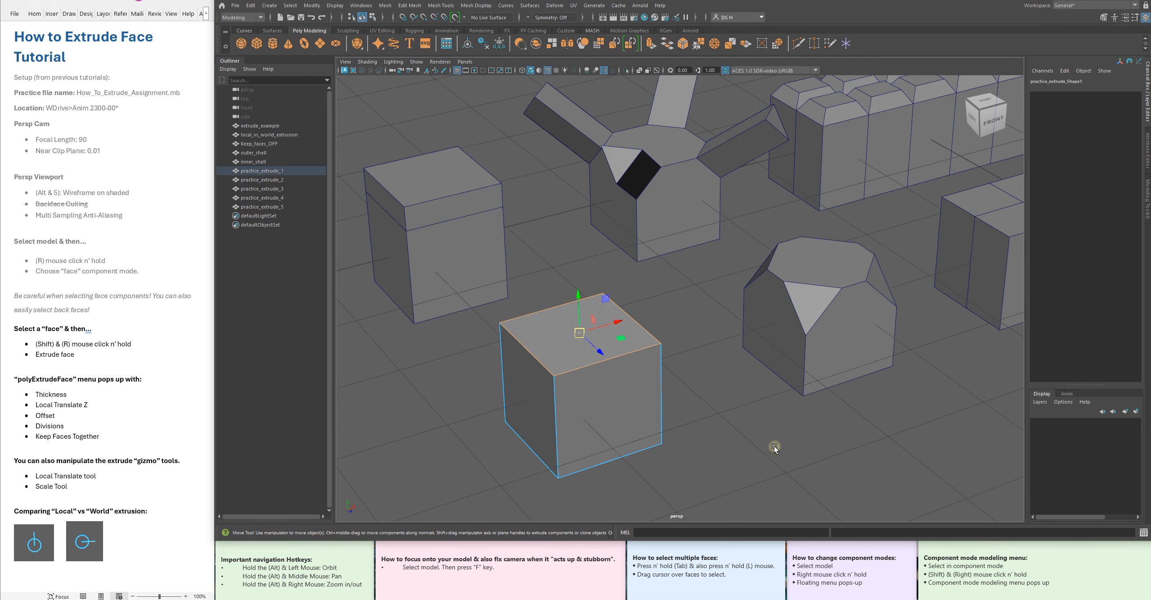
pyautogui.keyDown('alt'); pyautogui.moveTo(773, 434); pyautogui.dragTo(530, 372); pyautogui.keyUp('alt')
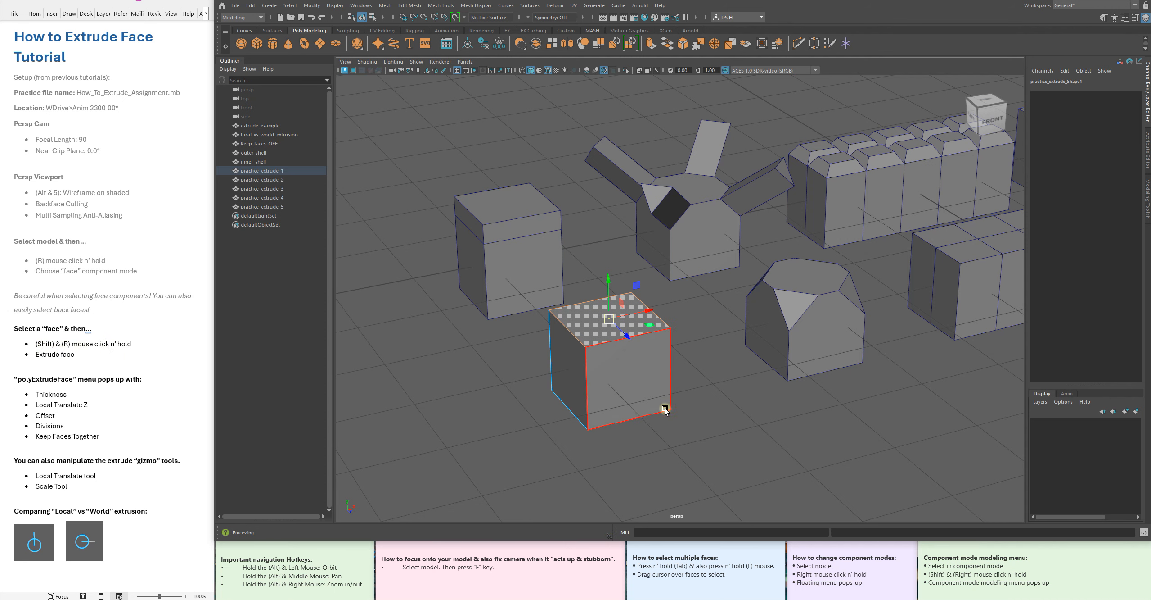
pyautogui.keyDown('alt'); pyautogui.moveTo(713, 307); pyautogui.dragTo(687, 323, button='middle'); pyautogui.keyUp('alt')
pyautogui.keyDown('shift'); pyautogui.rightClick(679, 319); pyautogui.keyUp('shift')
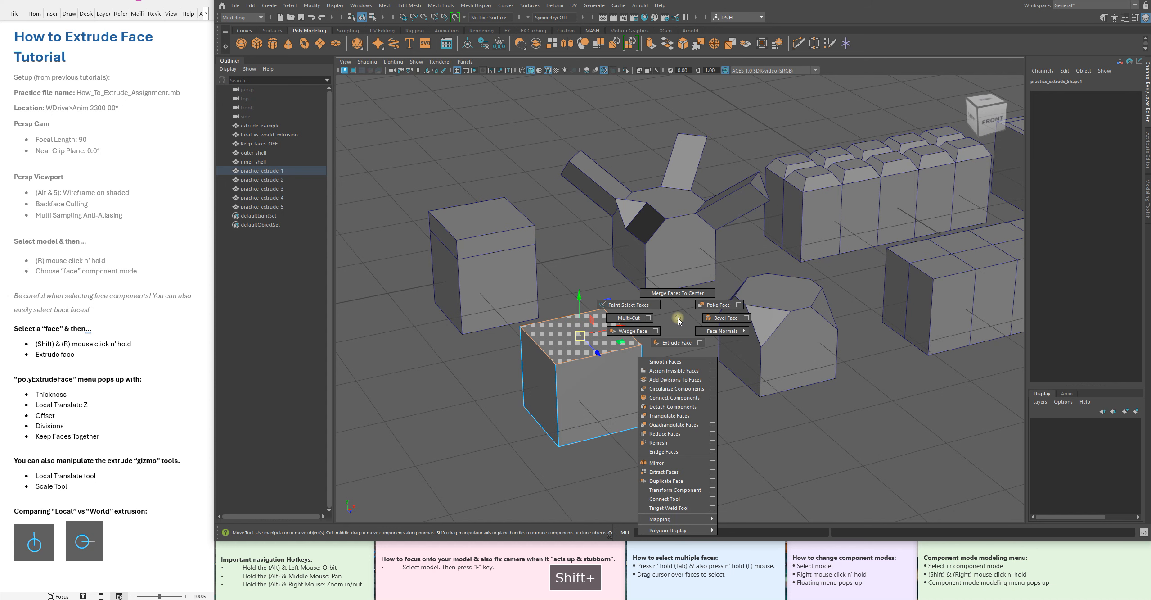
pyautogui.keyDown('shift'); pyautogui.moveTo(679, 318); pyautogui.dragTo(671, 345, button='right'); pyautogui.keyUp('shift')
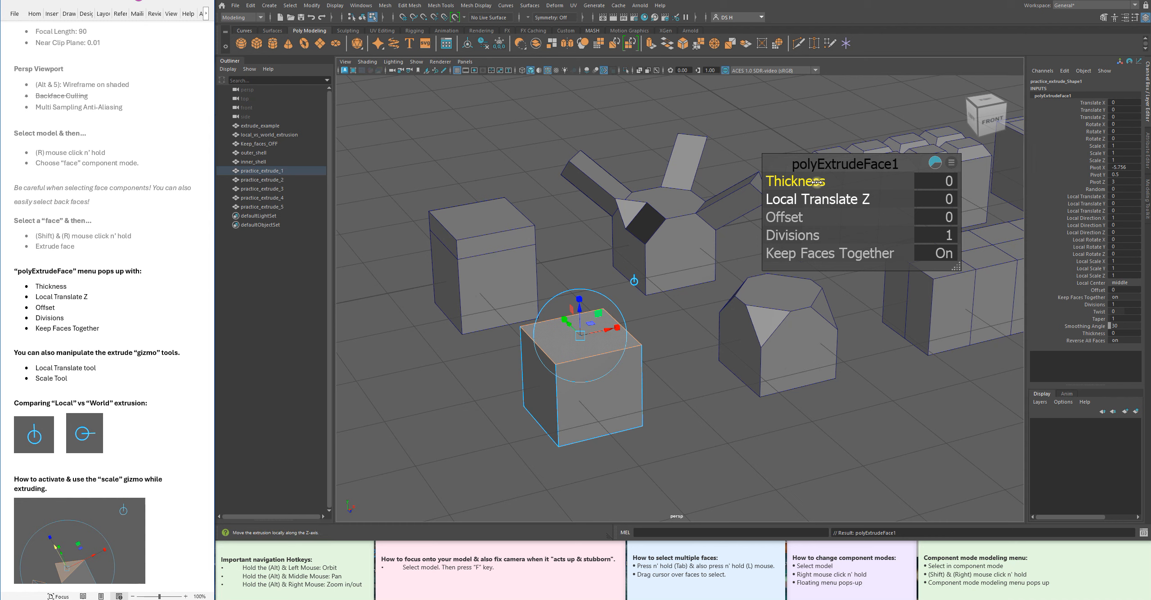
# - Move the floating extrude settings away from the models so the cube is unobstructed
pyautogui.moveTo(831, 163); pyautogui.dragTo(457, 112)
pyautogui.keyDown('alt'); pyautogui.moveTo(457, 112); pyautogui.dragTo(484, 110, button='middle'); pyautogui.keyUp('alt')
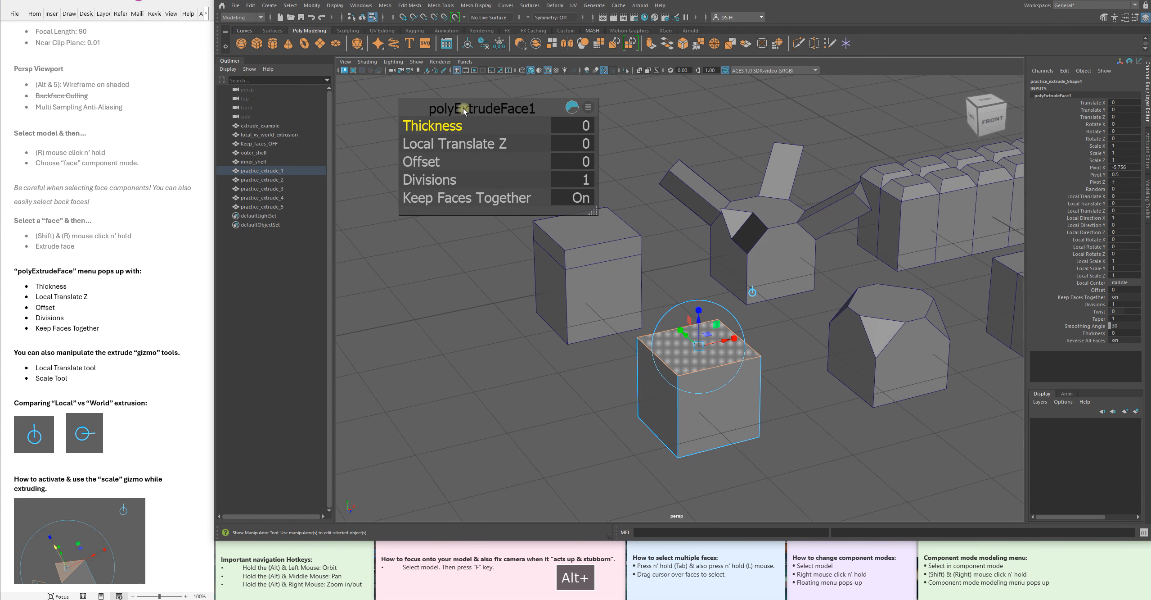
pyautogui.moveTo(517, 111); pyautogui.dragTo(468, 117)
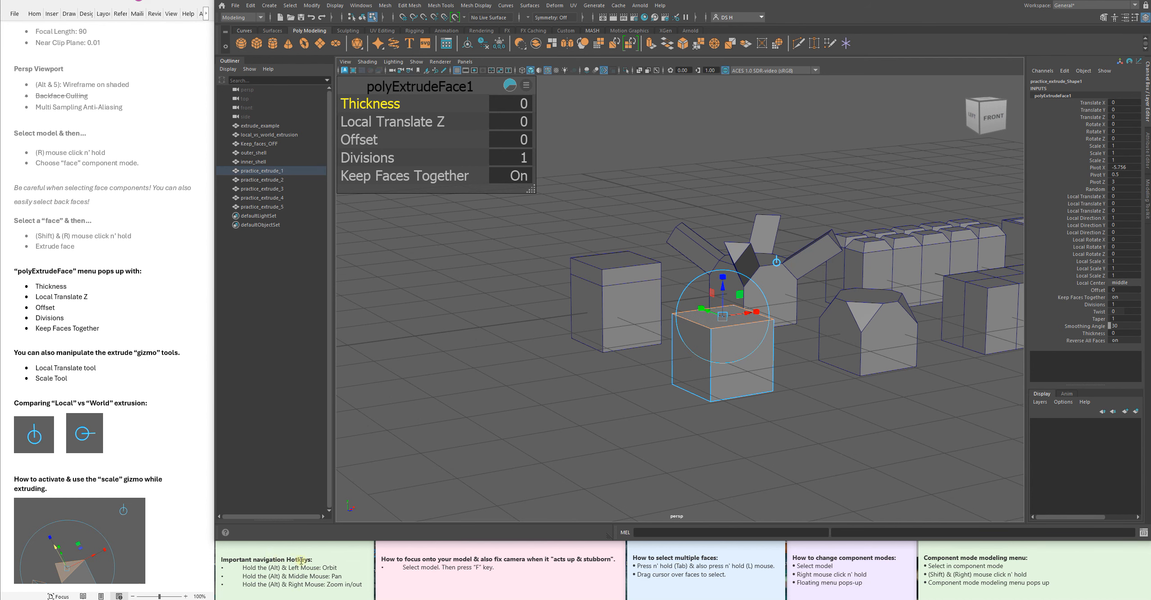
# - Practice orbiting, zooming and panning around the scene, and frame the practice_extrude_1 cube's selected top face up close
pyautogui.keyDown('alt'); pyautogui.moveTo(693, 343); pyautogui.dragTo(743, 306); pyautogui.keyUp('alt')
pyautogui.scroll(-5, 802, 312)
pyautogui.moveTo(636, 288)
pyautogui.keyDown('alt'); pyautogui.mouseDown(button='middle')
pyautogui.moveTo(465, 288)
pyautogui.moveTo(651, 298)
pyautogui.moveTo(634, 298)
pyautogui.mouseUp(button='middle'); pyautogui.keyUp('alt')
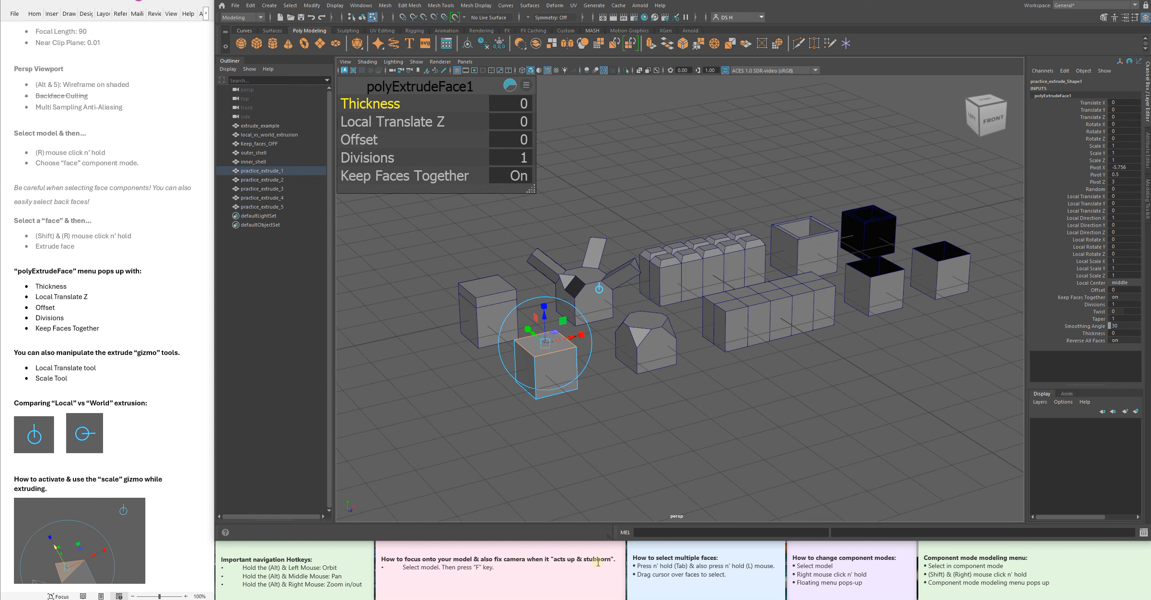
pyautogui.keyDown('alt'); pyautogui.moveTo(757, 392); pyautogui.dragTo(766, 390); pyautogui.keyUp('alt')
pyautogui.press('f')
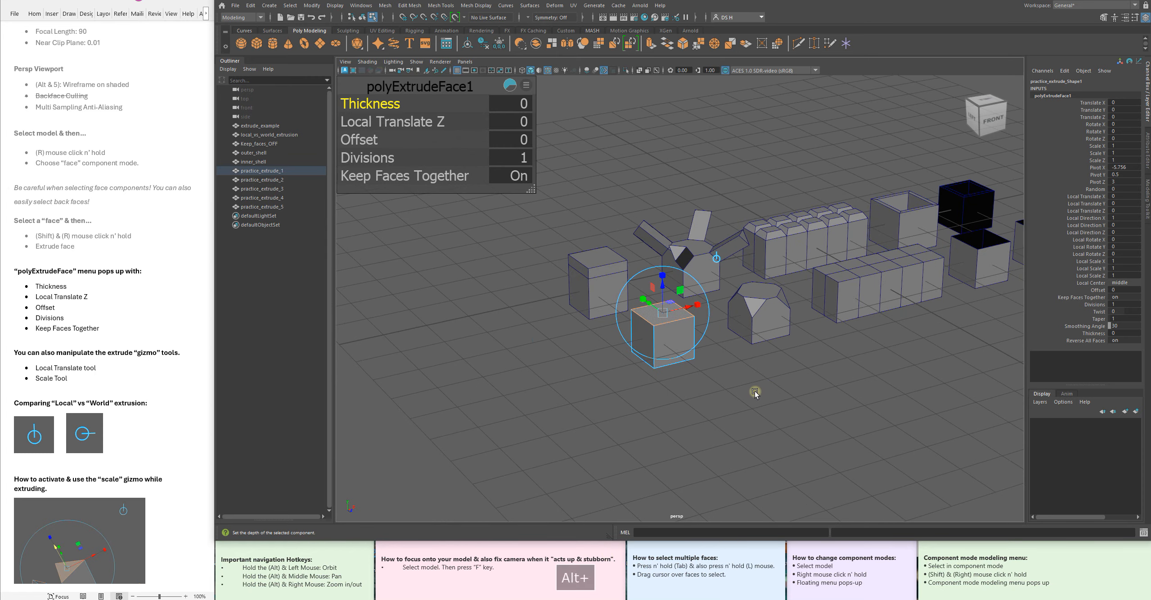
pyautogui.keyDown('alt'); pyautogui.moveTo(879, 393); pyautogui.dragTo(720, 382); pyautogui.keyUp('alt')
pyautogui.keyDown('alt'); pyautogui.moveTo(720, 383); pyautogui.dragTo(638, 387, button='right'); pyautogui.keyUp('alt')
pyautogui.keyDown('alt'); pyautogui.moveTo(638, 387); pyautogui.dragTo(435, 384, button='middle'); pyautogui.keyUp('alt')
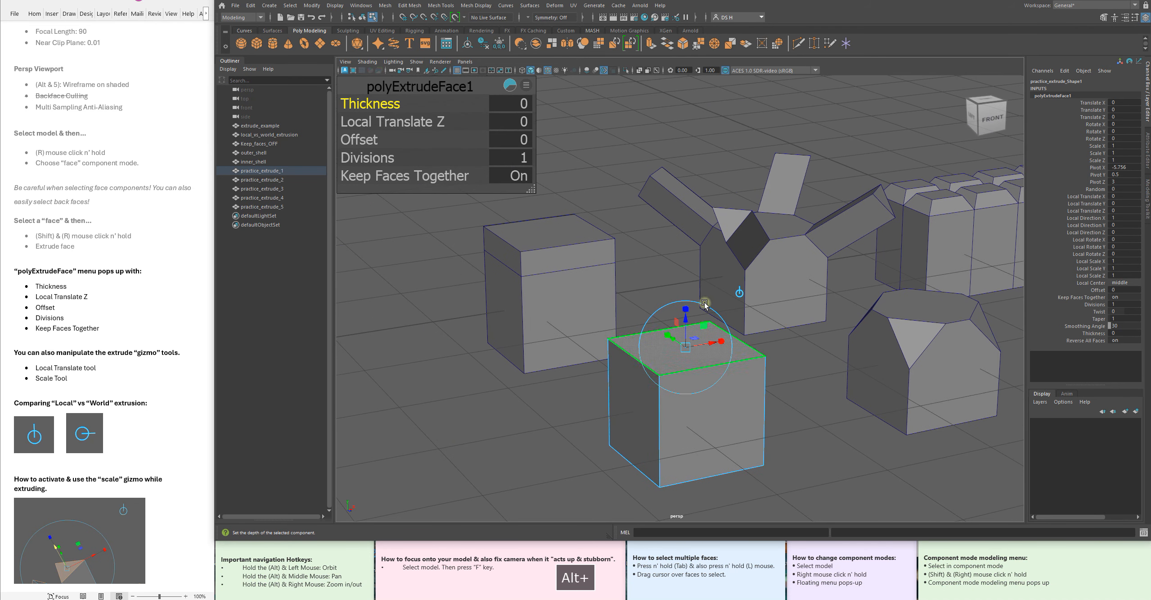
# - Reposition the floating extrude settings so they stay clear of the practice_extrude_1 cube
pyautogui.moveTo(446, 84); pyautogui.dragTo(490, 138)
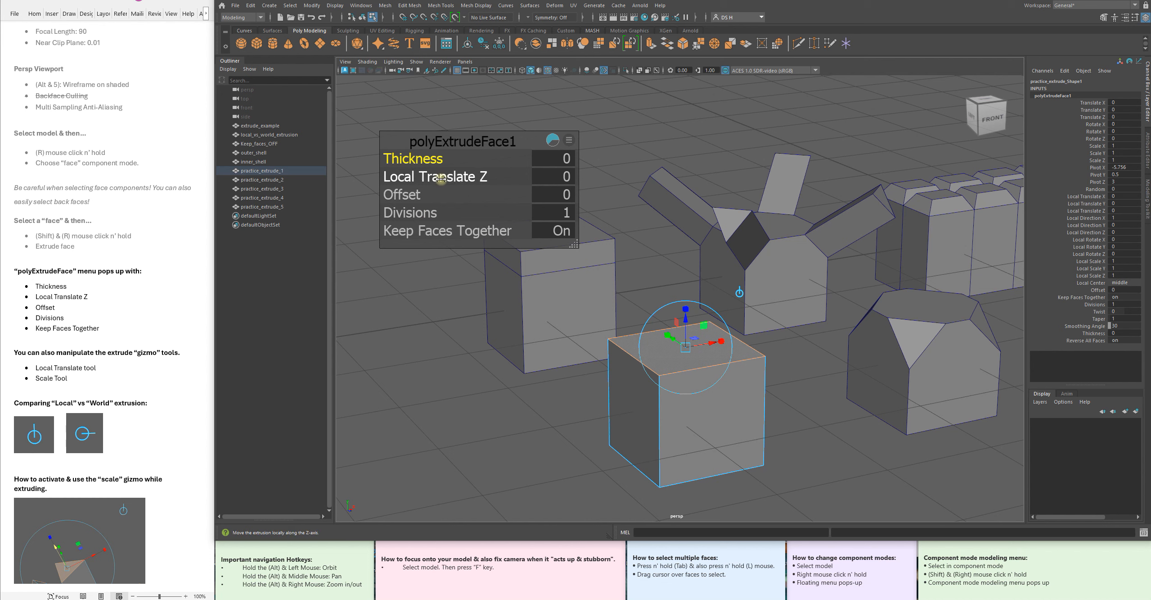
pyautogui.keyDown('alt'); pyautogui.moveTo(688, 193); pyautogui.dragTo(682, 176, button='right'); pyautogui.keyUp('alt')
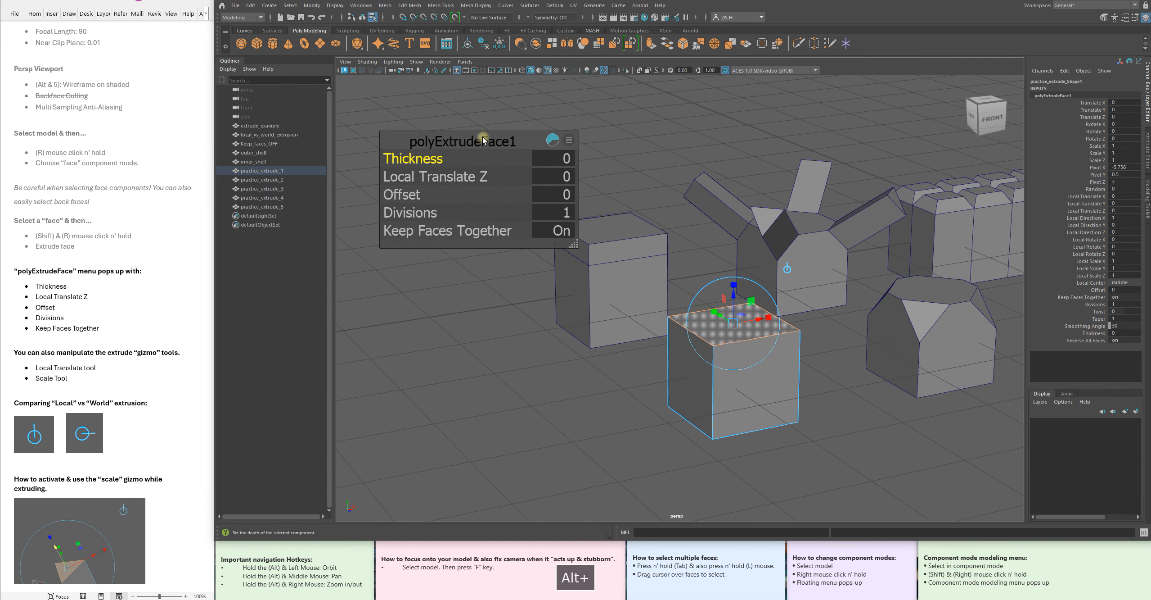
pyautogui.moveTo(483, 138); pyautogui.dragTo(464, 106)
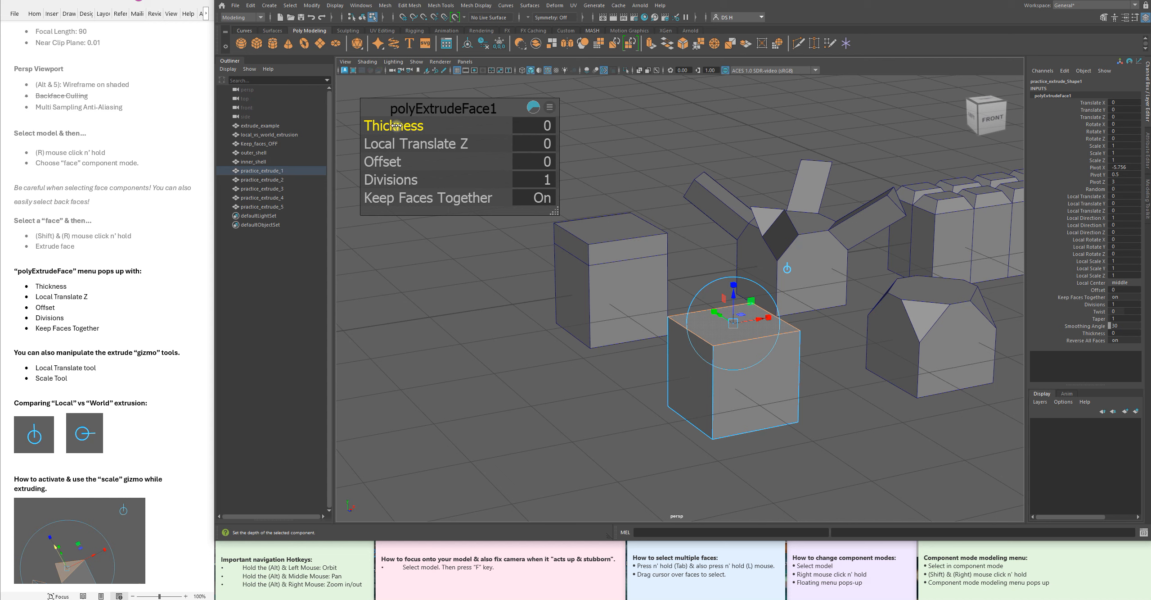
# - Try Thickness values of about 0.66 and -2.63 on the cube's top-face extrusion, and undo the inverted result
pyautogui.keyDown('ctrl'); pyautogui.moveTo(399, 128); pyautogui.dragTo(413, 127); pyautogui.keyUp('ctrl')
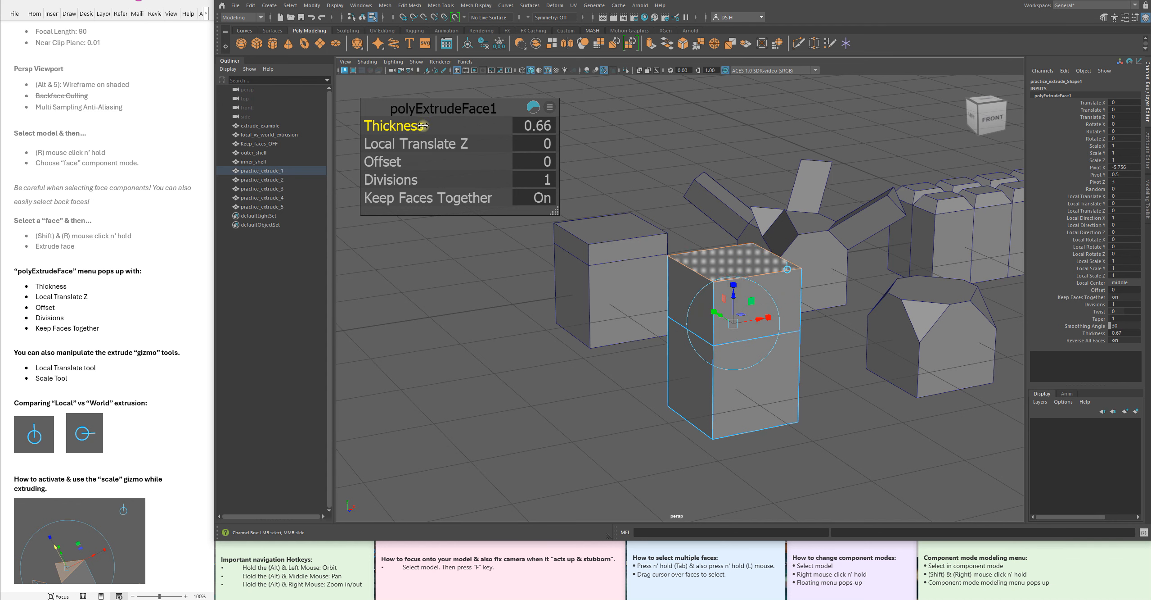
pyautogui.moveTo(451, 126); pyautogui.dragTo(388, 138)
pyautogui.keyDown('alt'); pyautogui.moveTo(722, 378); pyautogui.dragTo(721, 308); pyautogui.keyUp('alt')
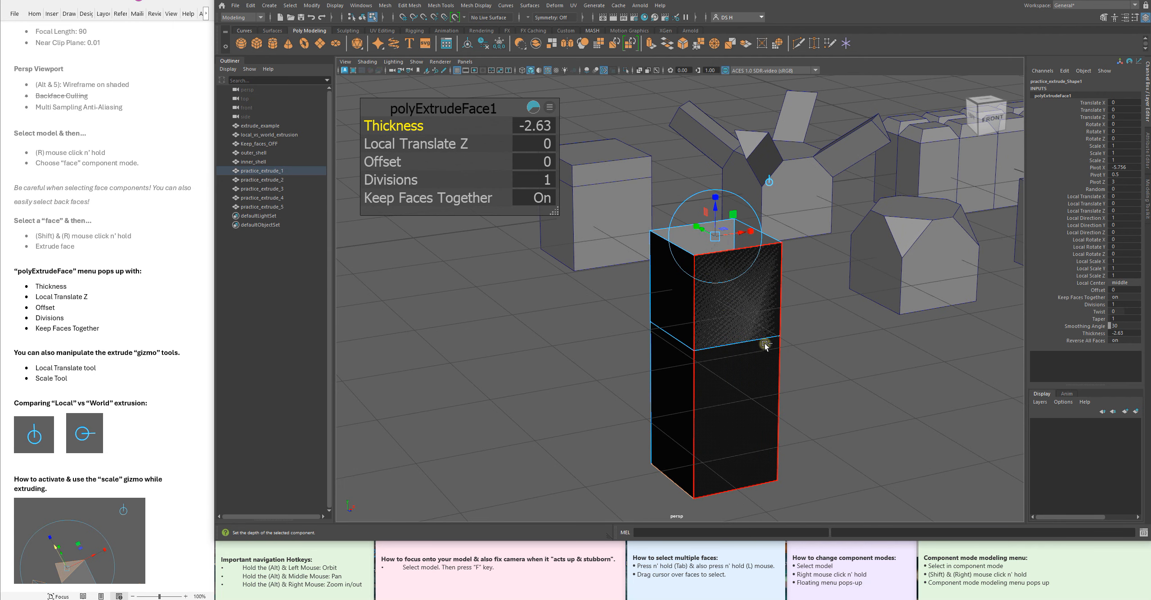
pyautogui.hotkey('ctrl', 'z')
pyautogui.keyDown('alt'); pyautogui.moveTo(523, 197); pyautogui.dragTo(365, 126); pyautogui.keyUp('alt')
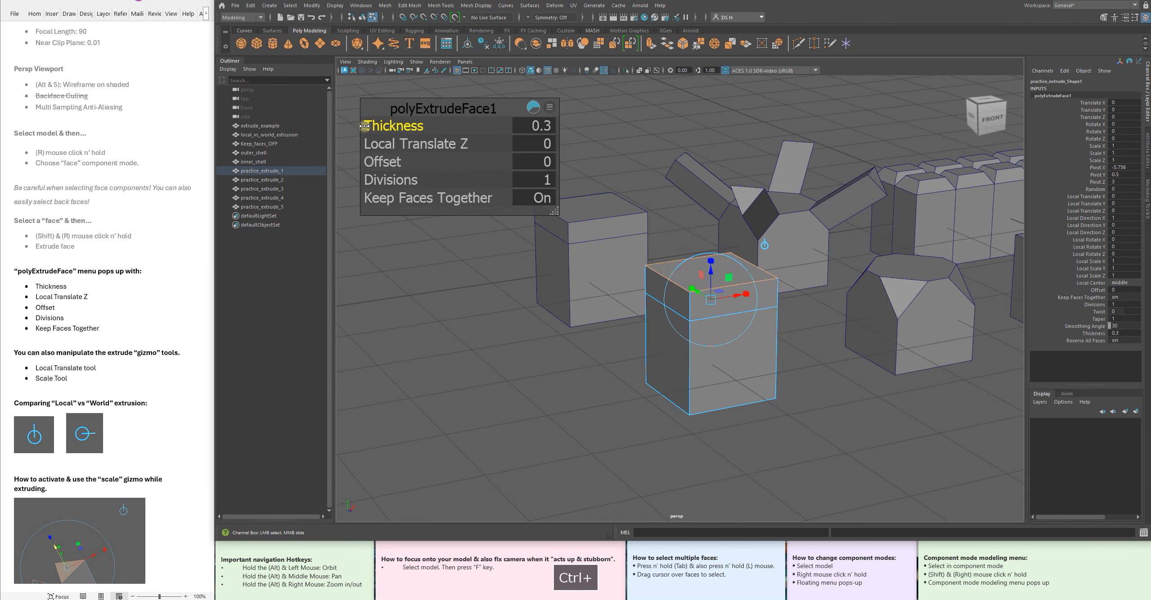
# - Try moving the extruded top face with Local Translate Z, and undo that change
pyautogui.keyDown('alt'); pyautogui.moveTo(918, 302); pyautogui.dragTo(658, 247); pyautogui.keyUp('alt')
pyautogui.keyDown('alt'); pyautogui.moveTo(657, 247); pyautogui.dragTo(757, 208, button='middle'); pyautogui.keyUp('alt')
pyautogui.moveTo(428, 144)
pyautogui.mouseDown()
pyautogui.moveTo(462, 142)
pyautogui.moveTo(424, 144)
pyautogui.mouseUp()
pyautogui.hotkey('ctrl', 'z')
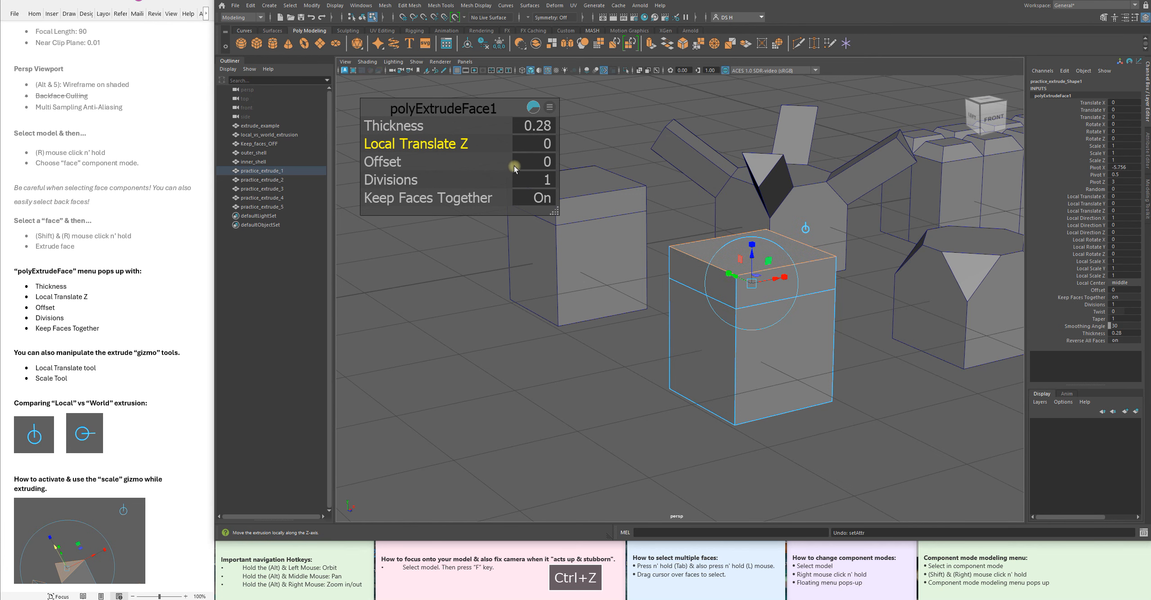
pyautogui.keyDown('alt'); pyautogui.moveTo(777, 225); pyautogui.dragTo(758, 231, button='middle'); pyautogui.keyUp('alt')
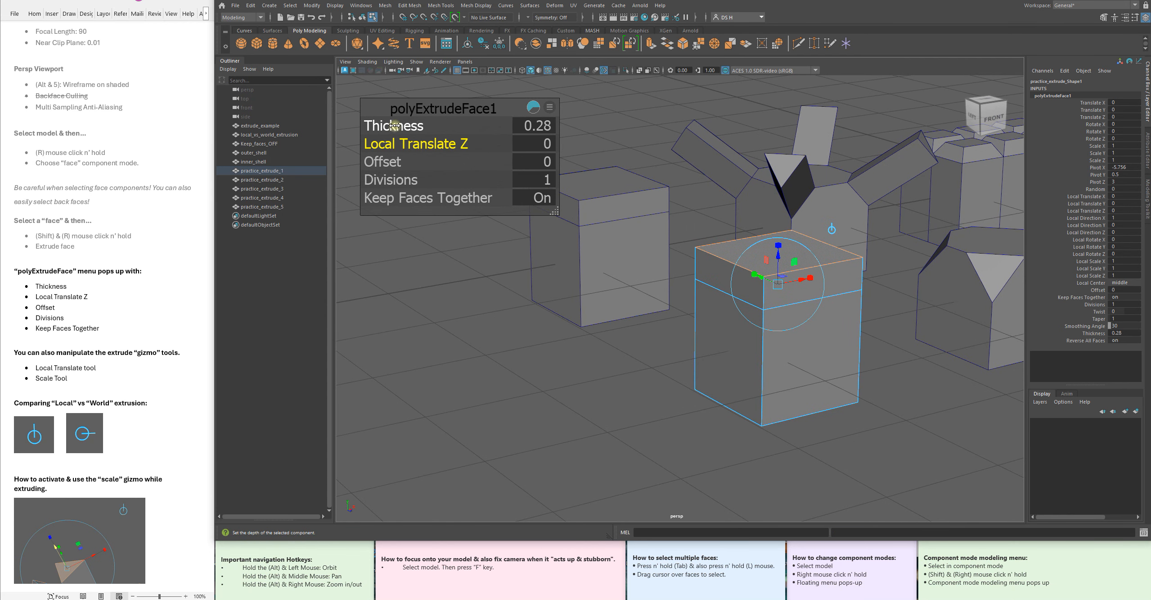
# - Try a Local Translate Z of about 0.07 on the extruded face and reset it to 0
pyautogui.keyDown('ctrl'); pyautogui.moveTo(432, 143); pyautogui.dragTo(784, 288); pyautogui.keyUp('ctrl')
pyautogui.keyDown('alt'); pyautogui.moveTo(993, 273); pyautogui.dragTo(767, 291); pyautogui.keyUp('alt')
pyautogui.keyDown('alt'); pyautogui.moveTo(768, 290); pyautogui.dragTo(780, 249, button='right'); pyautogui.keyUp('alt')
pyautogui.keyDown('alt'); pyautogui.moveTo(780, 252); pyautogui.dragTo(856, 262); pyautogui.keyUp('alt')
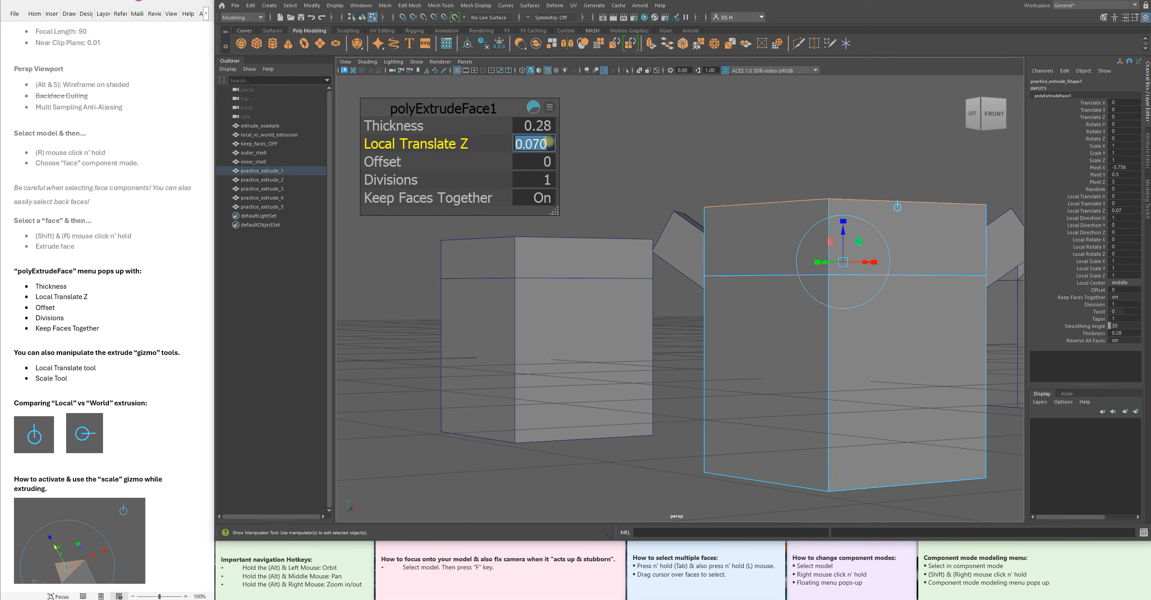
pyautogui.write('0')
pyautogui.press('Return')
# - Try a Thickness of about 0.43 on the extrusion and reset it to 0
pyautogui.keyDown('alt'); pyautogui.moveTo(842, 228); pyautogui.dragTo(617, 236); pyautogui.keyUp('alt')
pyautogui.moveTo(418, 130)
pyautogui.keyDown('ctrl'); pyautogui.mouseDown()
pyautogui.moveTo(434, 120)
pyautogui.moveTo(418, 121)
pyautogui.mouseUp(); pyautogui.keyUp('ctrl')
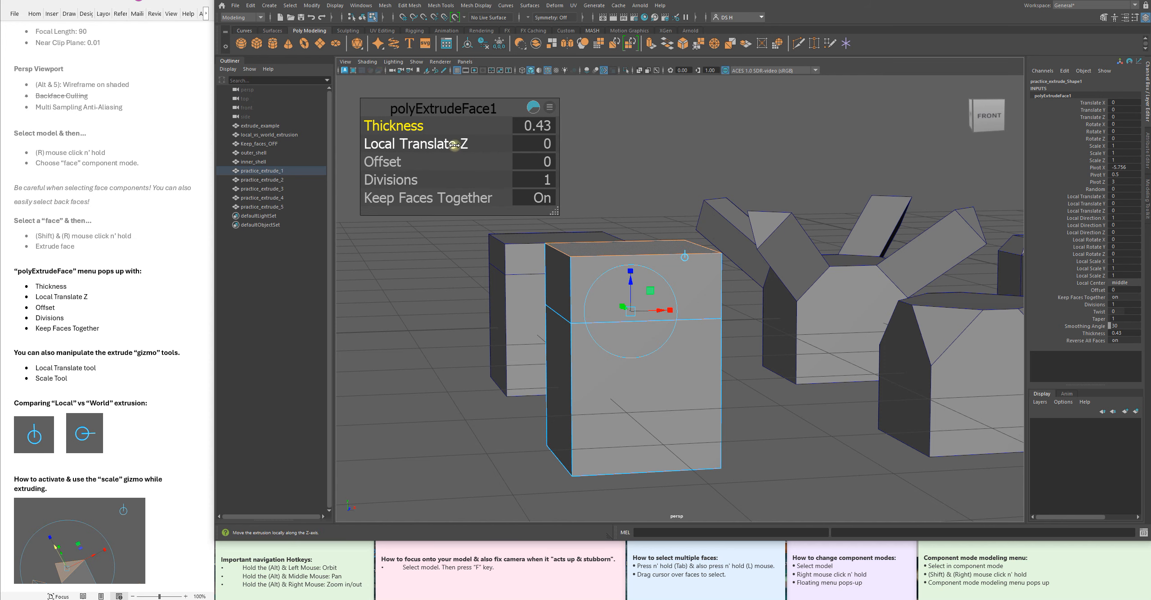
pyautogui.keyDown('alt'); pyautogui.moveTo(696, 237); pyautogui.dragTo(375, 108, button='right'); pyautogui.keyUp('alt')
pyautogui.write('0')
pyautogui.press('Return')
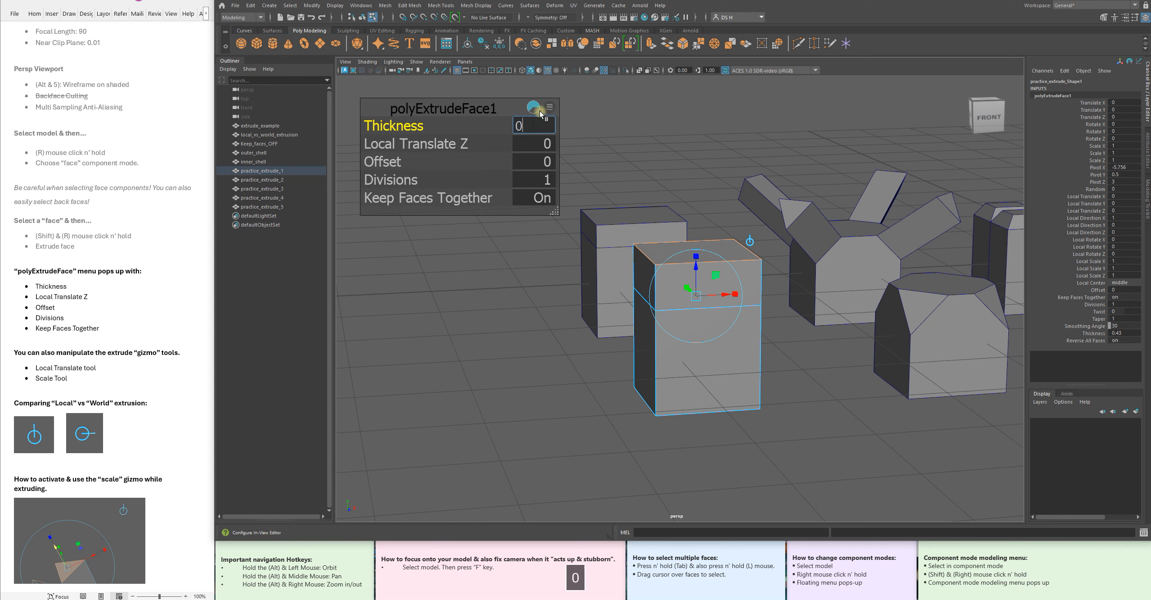
# - Test Local Translate Z on the top face with zero Thickness, and reset it to 0
pyautogui.keyDown('alt'); pyautogui.moveTo(414, 162); pyautogui.dragTo(450, 153, button='middle'); pyautogui.keyUp('alt')
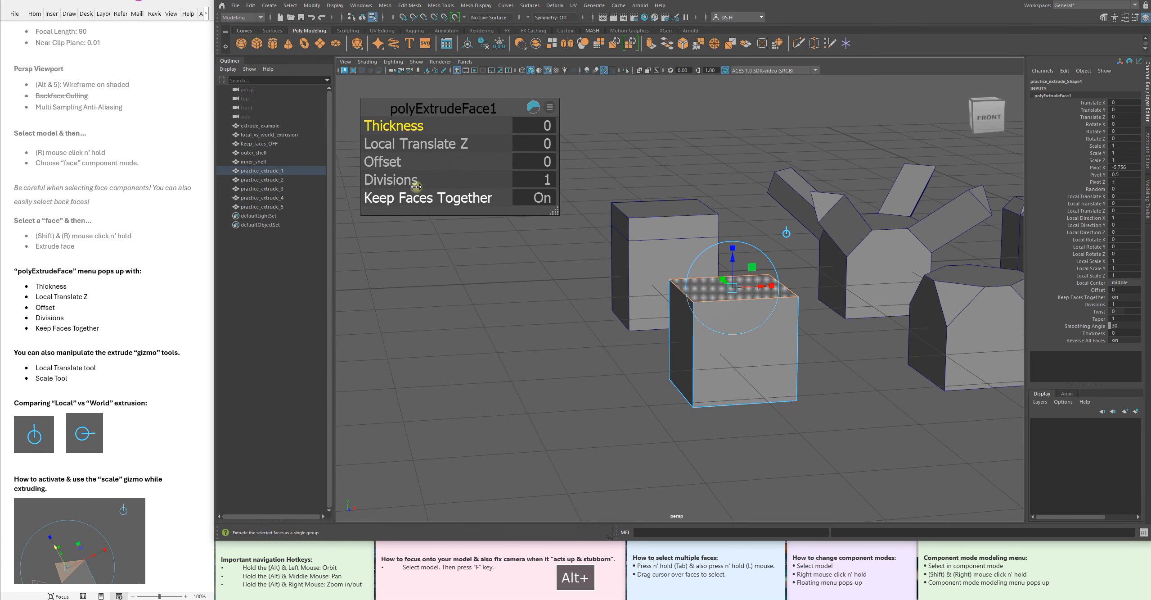
pyautogui.keyDown('ctrl'); pyautogui.moveTo(398, 144); pyautogui.dragTo(470, 150); pyautogui.keyUp('ctrl')
pyautogui.keyDown('alt'); pyautogui.moveTo(838, 221); pyautogui.dragTo(855, 264, button='middle'); pyautogui.keyUp('alt')
pyautogui.click(535, 143)
pyautogui.write('0')
pyautogui.press('Return')
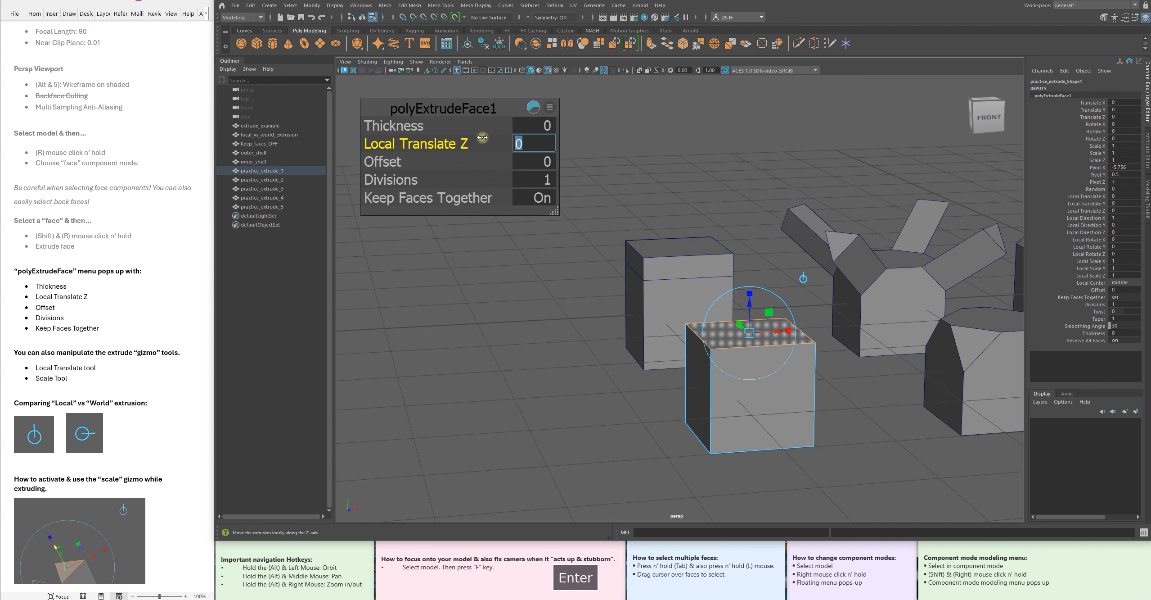
# - Try a Thickness of about 1.03 on the top-face extrusion and reset it to 0
pyautogui.keyDown('ctrl'); pyautogui.moveTo(396, 124); pyautogui.dragTo(443, 121); pyautogui.keyUp('ctrl')
pyautogui.keyDown('alt'); pyautogui.moveTo(715, 278); pyautogui.dragTo(599, 193); pyautogui.keyUp('alt')
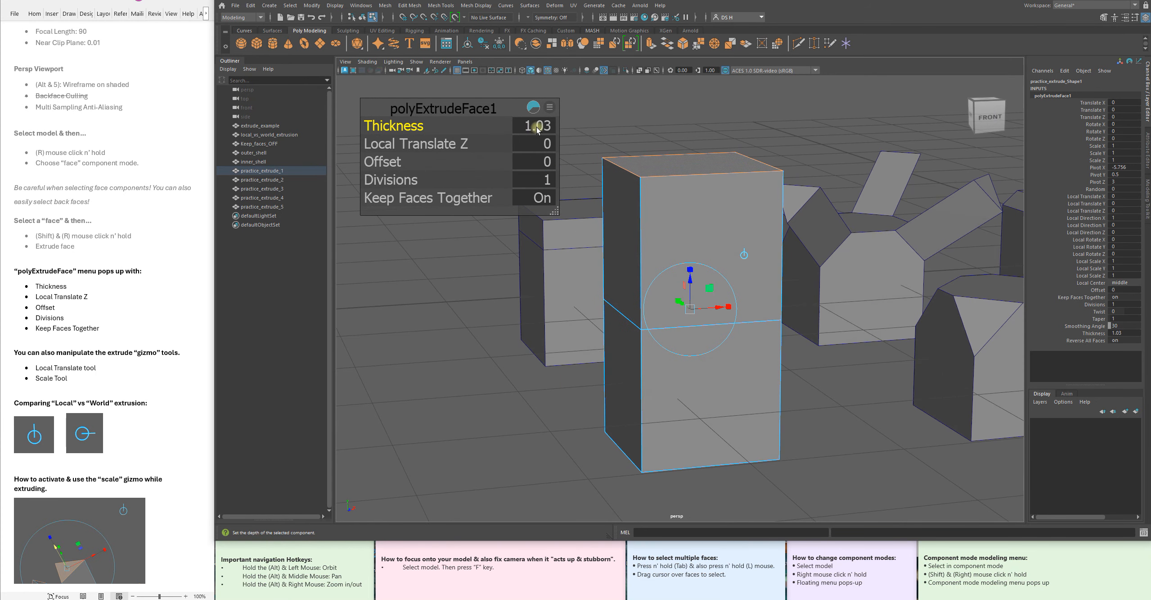
pyautogui.write('0')
pyautogui.press('Return')
# - Raise the cube's top face with a Local Translate Z of 2.4 and flare it with an Offset of -0.41
pyautogui.keyDown('alt'); pyautogui.moveTo(762, 309); pyautogui.dragTo(494, 193); pyautogui.keyUp('alt')
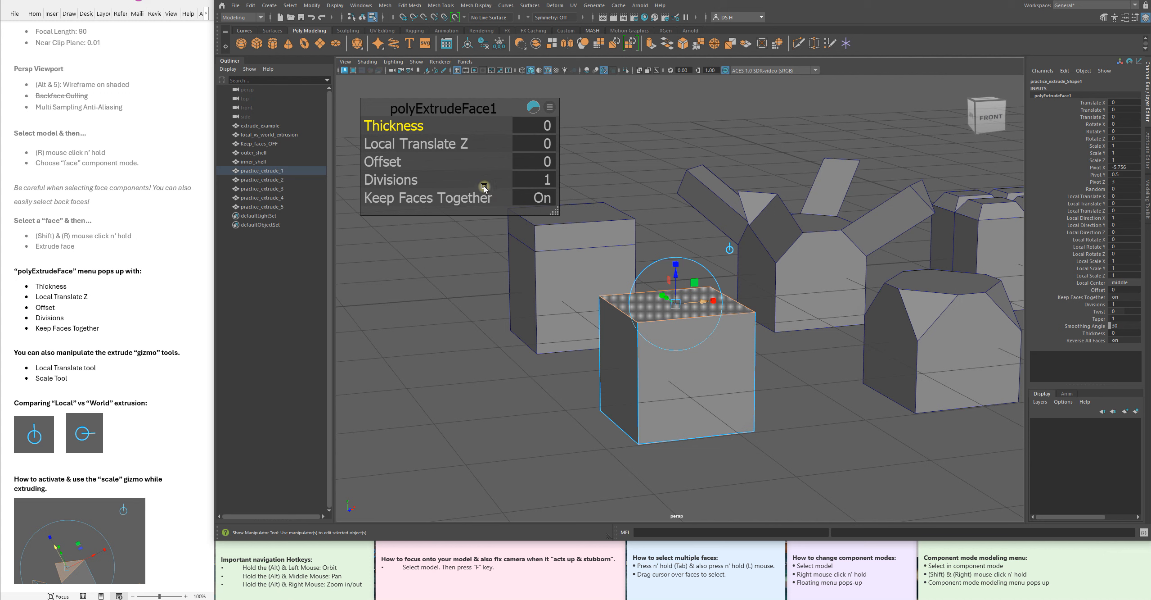
pyautogui.keyDown('ctrl'); pyautogui.moveTo(411, 143); pyautogui.dragTo(422, 144); pyautogui.keyUp('ctrl')
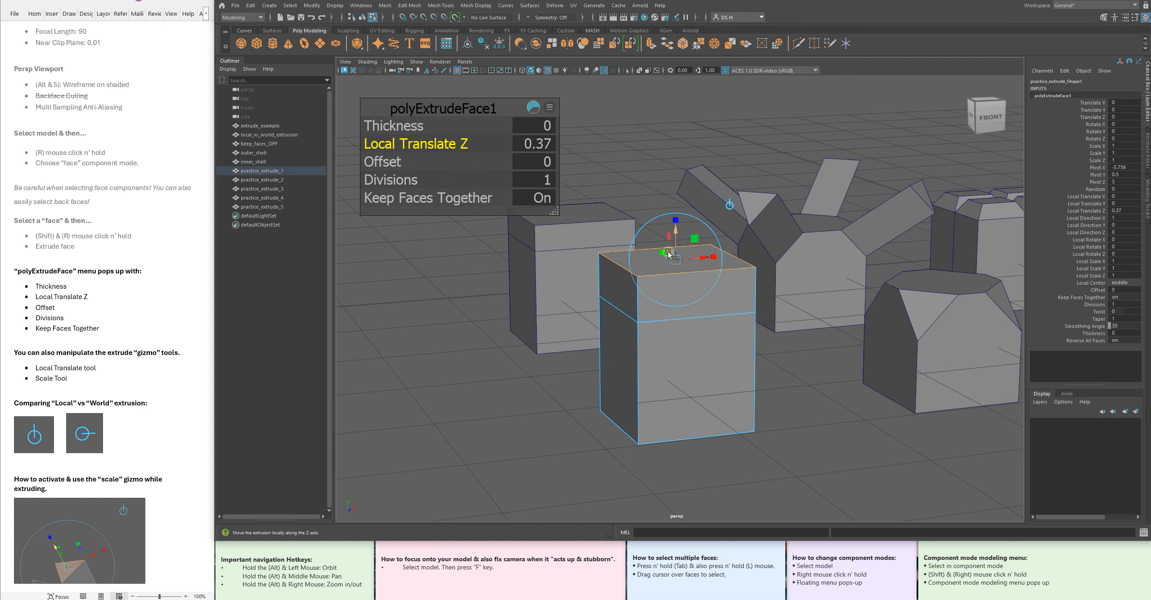
pyautogui.keyDown('alt'); pyautogui.moveTo(691, 248); pyautogui.dragTo(840, 287); pyautogui.keyUp('alt')
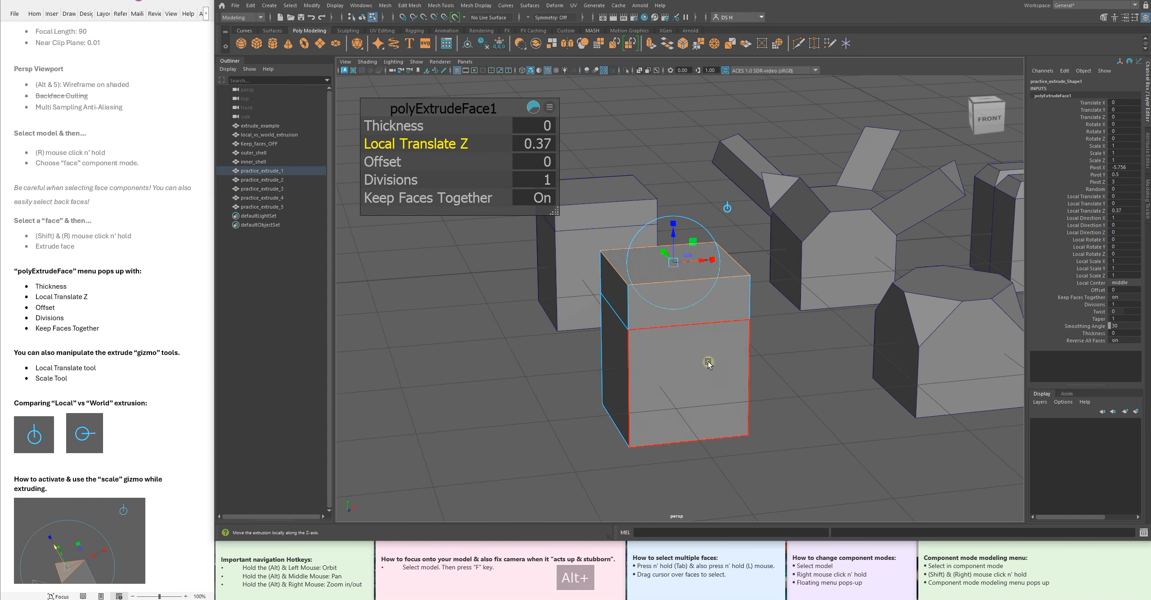
pyautogui.keyDown('alt'); pyautogui.moveTo(741, 248); pyautogui.dragTo(769, 248, button='middle'); pyautogui.keyUp('alt')
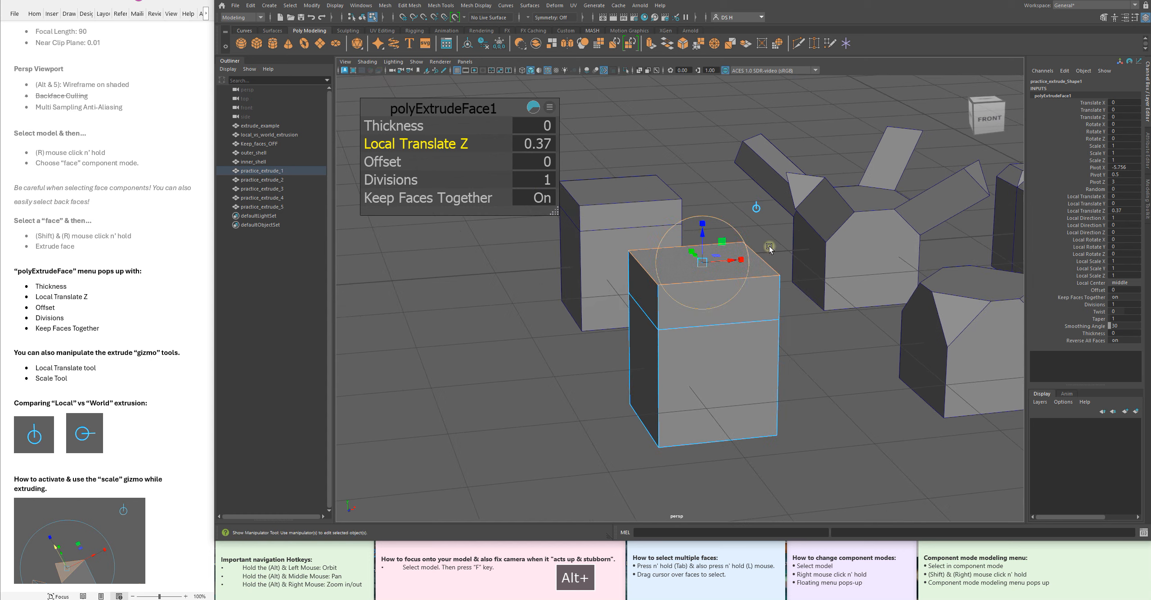
pyautogui.keyDown('alt'); pyautogui.moveTo(838, 289); pyautogui.dragTo(801, 288); pyautogui.keyUp('alt')
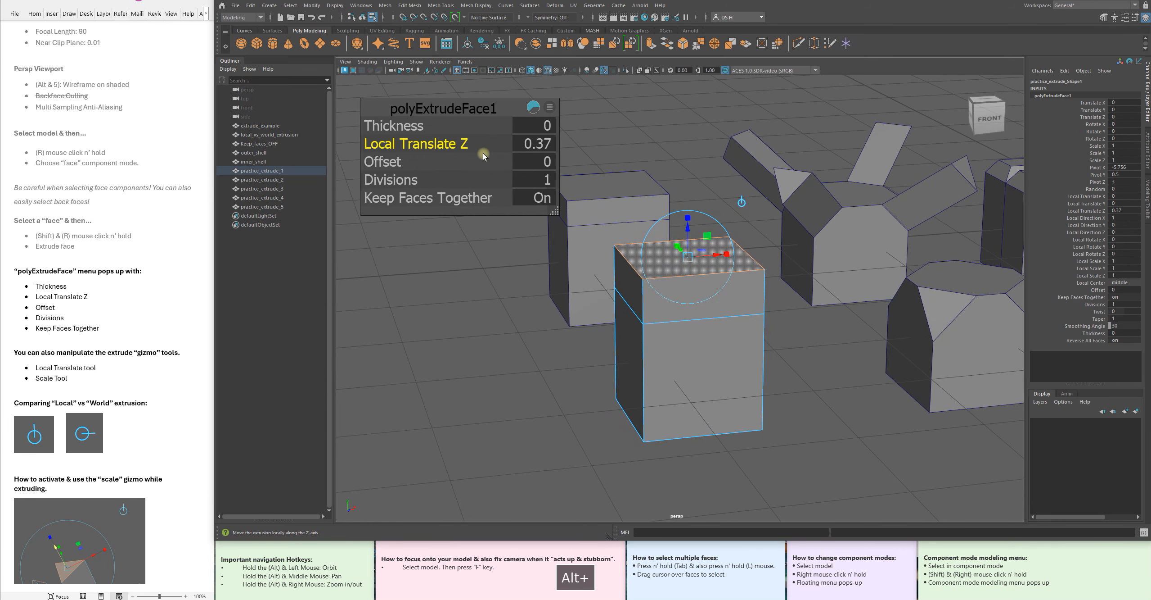
pyautogui.keyDown('ctrl'); pyautogui.moveTo(395, 161); pyautogui.dragTo(986, 291); pyautogui.keyUp('ctrl')
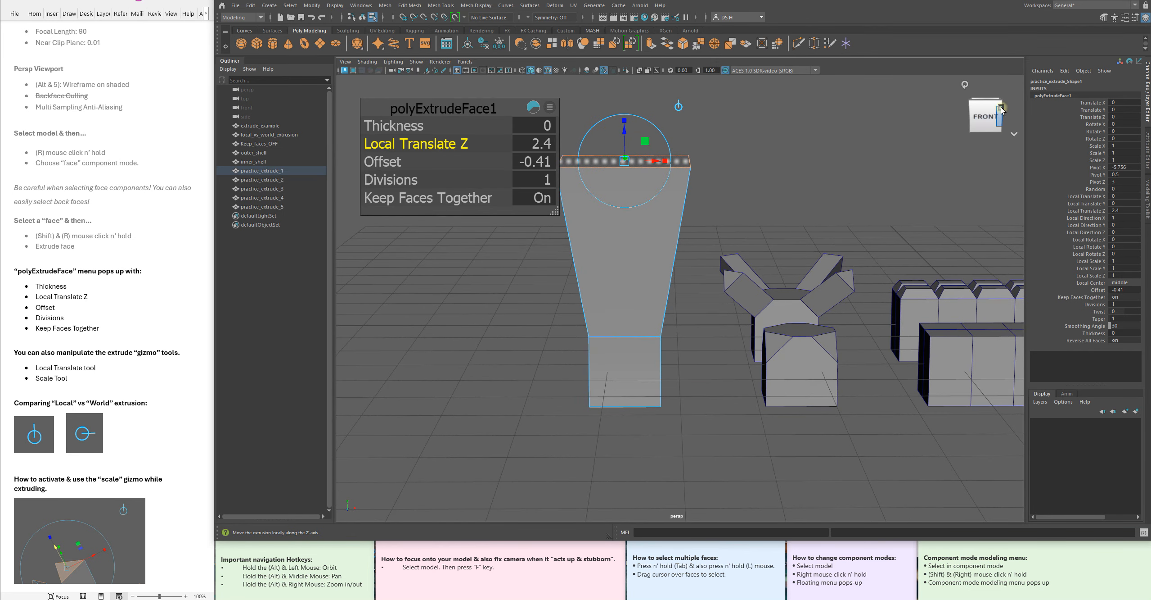
# - Examine the flared practice_extrude_1 extrusion from the front and from several angles
pyautogui.keyDown('alt'); pyautogui.moveTo(990, 115); pyautogui.dragTo(997, 124, button='middle'); pyautogui.keyUp('alt')
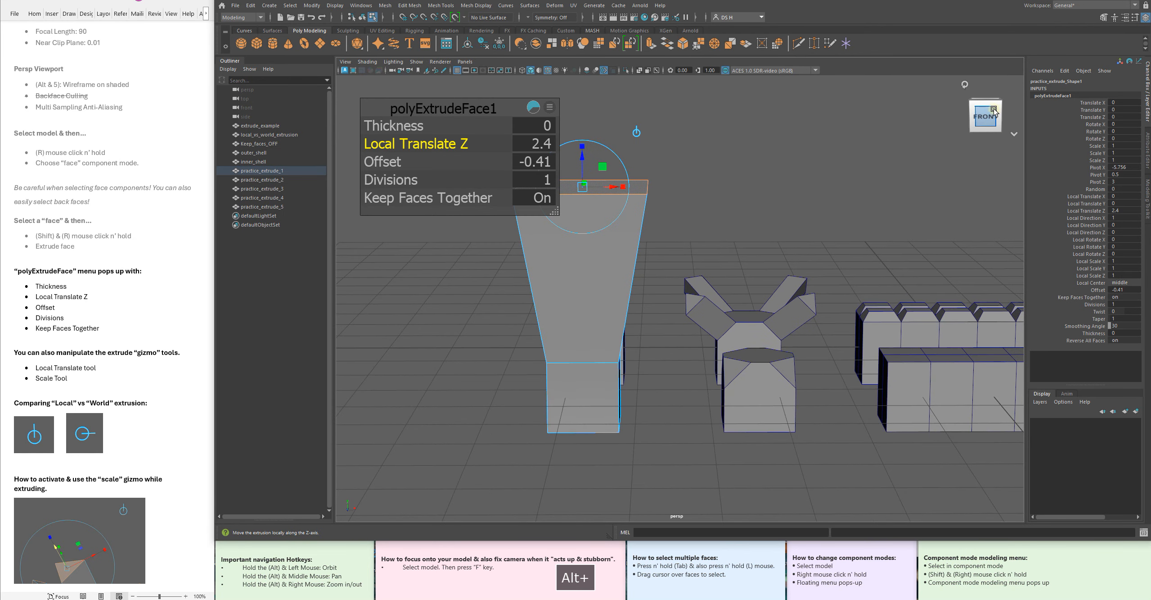
pyautogui.click(993, 113)
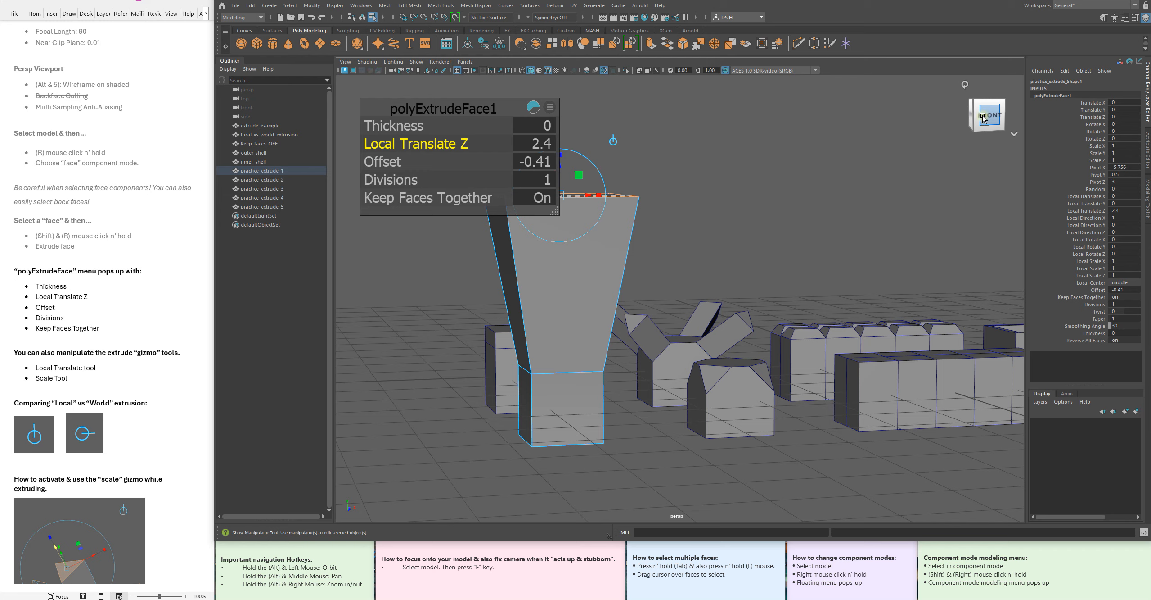
pyautogui.keyDown('alt'); pyautogui.moveTo(762, 241); pyautogui.dragTo(727, 265); pyautogui.keyUp('alt')
pyautogui.keyDown('alt'); pyautogui.moveTo(728, 264); pyautogui.dragTo(850, 195, button='right'); pyautogui.keyUp('alt')
pyautogui.keyDown('alt'); pyautogui.moveTo(850, 196); pyautogui.dragTo(678, 262); pyautogui.keyUp('alt')
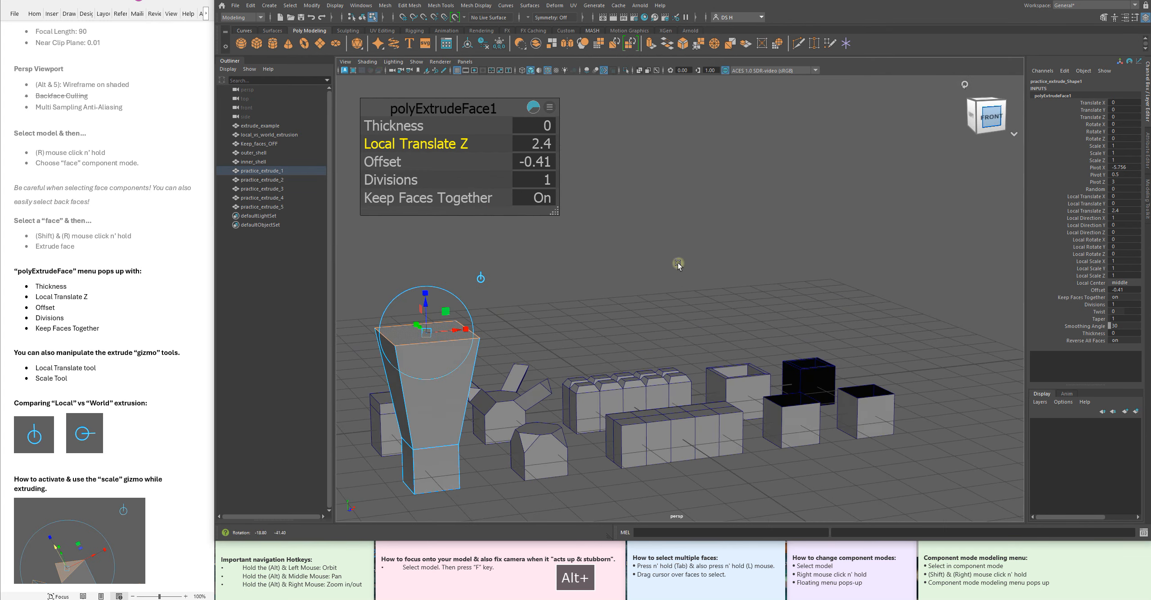
pyautogui.keyDown('alt'); pyautogui.moveTo(646, 342); pyautogui.dragTo(757, 283, button='middle'); pyautogui.keyUp('alt')
pyautogui.keyDown('alt'); pyautogui.moveTo(757, 283); pyautogui.dragTo(613, 286); pyautogui.keyUp('alt')
pyautogui.keyDown('alt'); pyautogui.moveTo(608, 286); pyautogui.dragTo(722, 314, button='middle'); pyautogui.keyUp('alt')
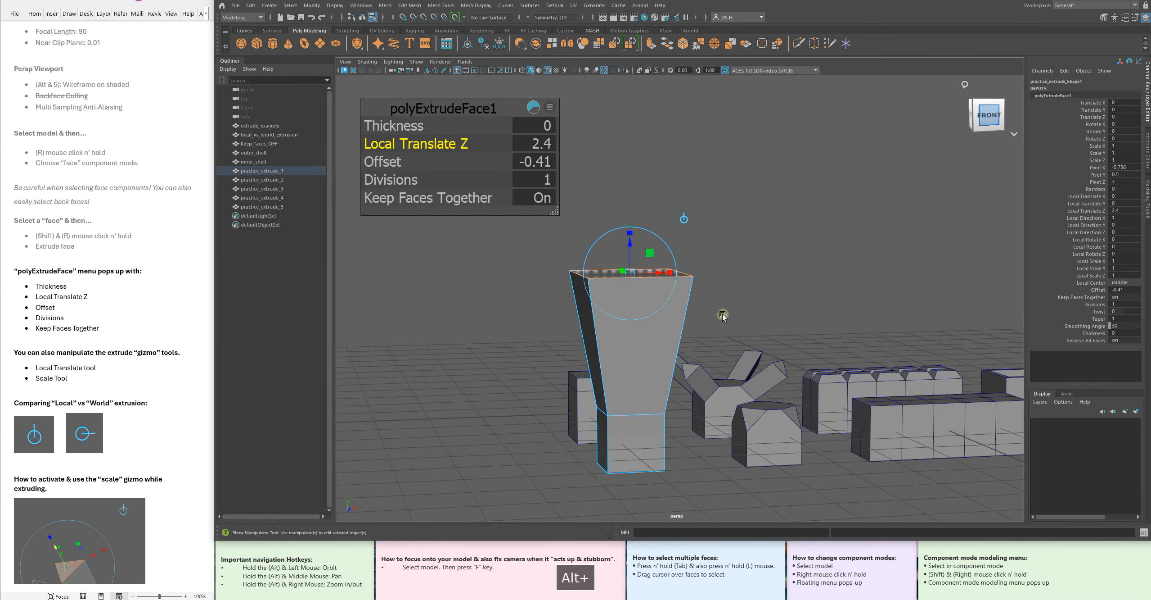
# - Lower the flared extrusion by setting its Local Translate Z to 1.48
pyautogui.keyDown('alt'); pyautogui.moveTo(722, 313); pyautogui.dragTo(709, 305); pyautogui.keyUp('alt')
pyautogui.keyDown('ctrl'); pyautogui.moveTo(448, 147); pyautogui.dragTo(398, 149); pyautogui.keyUp('ctrl')
pyautogui.keyDown('alt'); pyautogui.moveTo(822, 261); pyautogui.dragTo(702, 247); pyautogui.keyUp('alt')
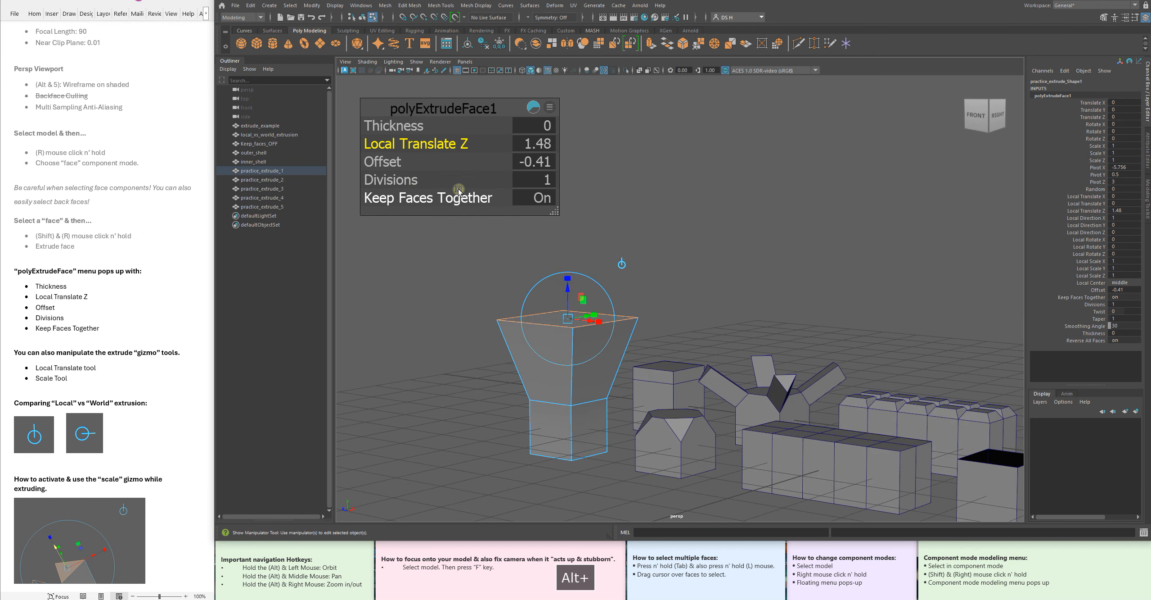
# - Try different Divisions values on the flared extrusion and return the setting to 1
pyautogui.keyDown('ctrl'); pyautogui.click(404, 178); pyautogui.keyUp('ctrl')
pyautogui.moveTo(443, 179); pyautogui.dragTo(512, 191)
pyautogui.moveTo(584, 198); pyautogui.dragTo(249, 186)
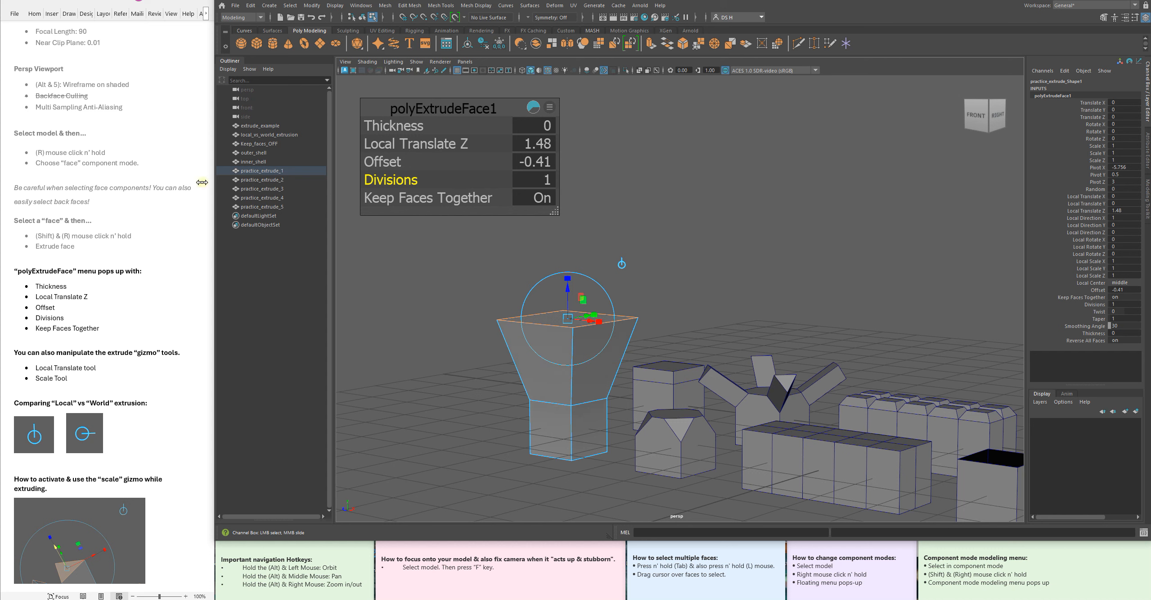
# - Finish the extrusion, return practice_extrude_1 to Object Mode and deselect it
pyautogui.keyDown('alt'); pyautogui.moveTo(472, 232); pyautogui.dragTo(468, 198); pyautogui.keyUp('alt')
pyautogui.keyDown('alt'); pyautogui.moveTo(374, 173); pyautogui.dragTo(477, 205); pyautogui.keyUp('alt')
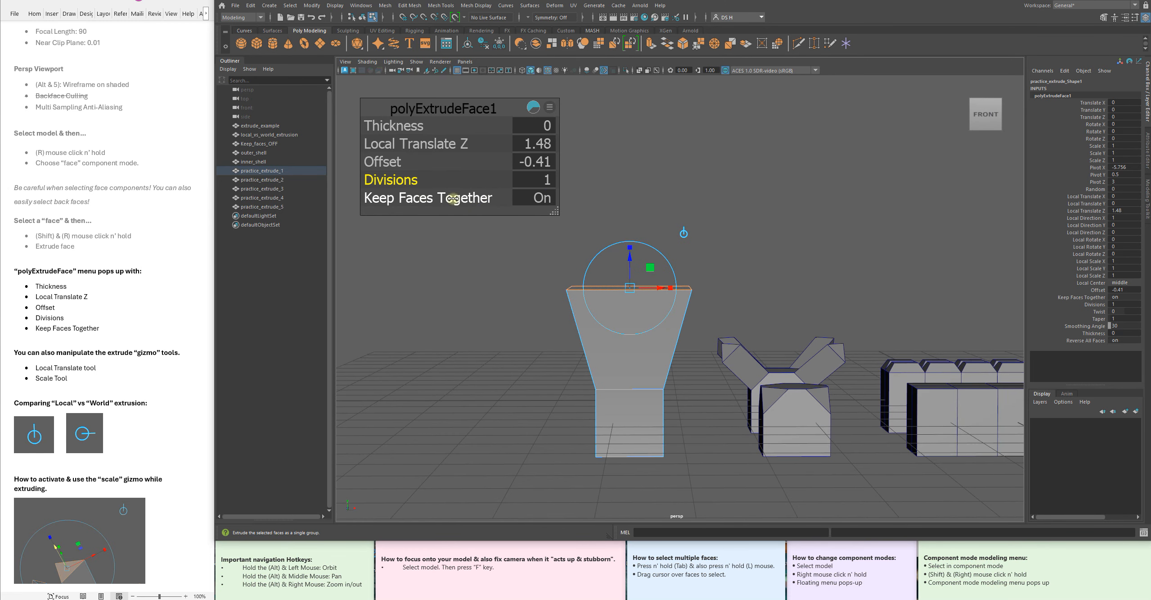
pyautogui.keyDown('alt'); pyautogui.moveTo(475, 203); pyautogui.dragTo(632, 279); pyautogui.keyUp('alt')
pyautogui.keyDown('alt'); pyautogui.moveTo(762, 326); pyautogui.dragTo(763, 203); pyautogui.keyUp('alt')
pyautogui.click(766, 206)
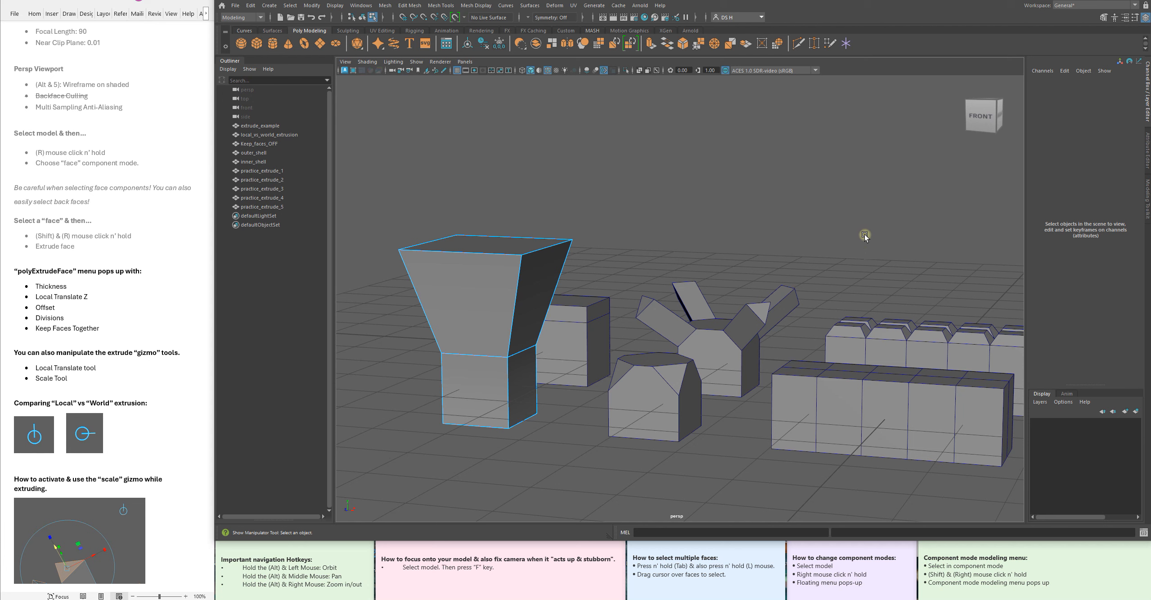
pyautogui.rightClick(533, 233)
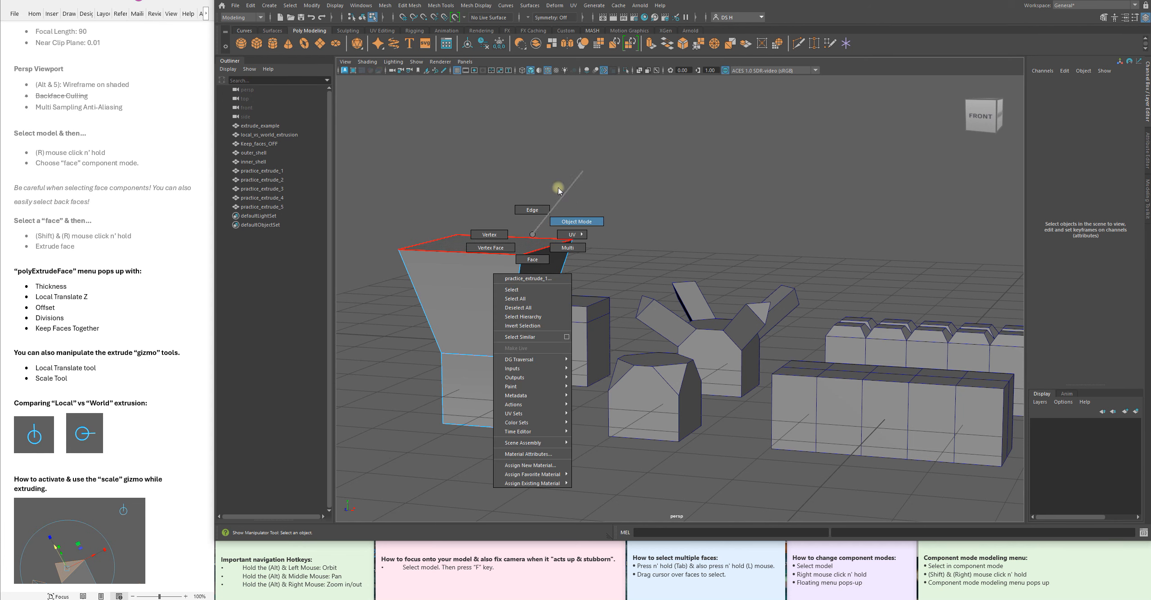
pyautogui.click(578, 209)
pyautogui.click(578, 270)
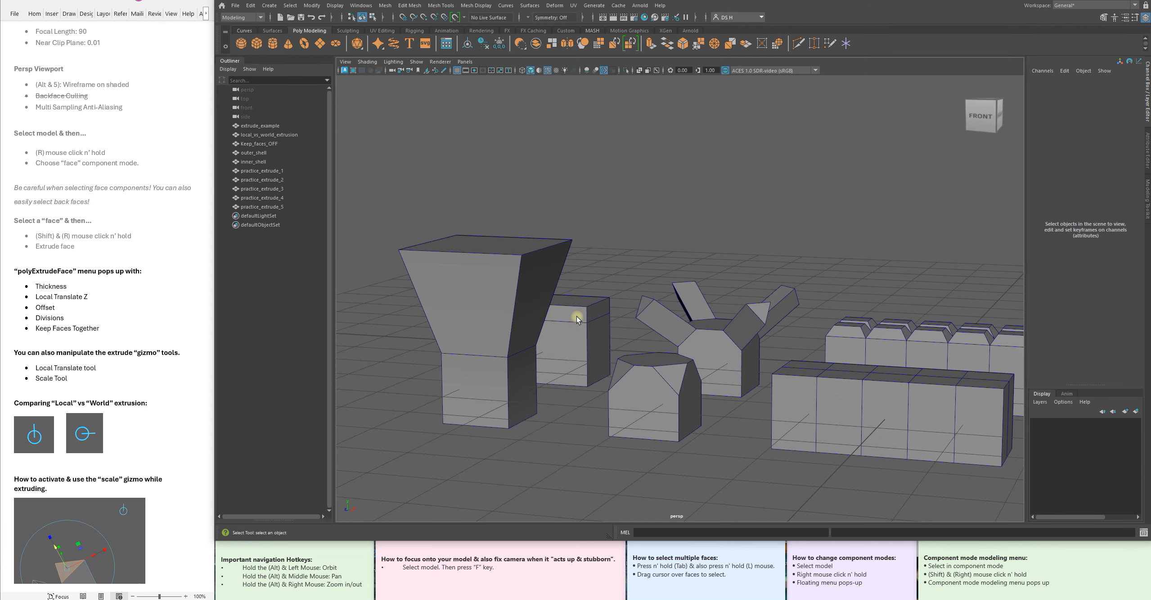
# - Gray out the "polyExtrudeFace" menu section in the Word tutorial notes
pyautogui.scroll(-3, 47, 271)
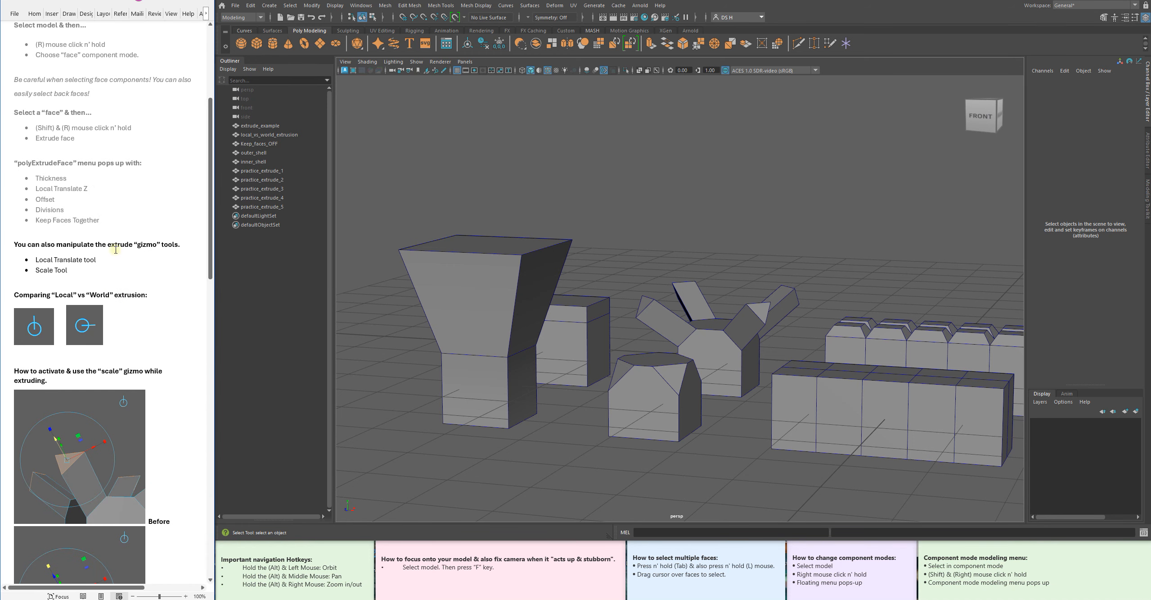
# - Switch the cut-cornered practice_extrude_2 cube to face component mode
pyautogui.keyDown('alt'); pyautogui.moveTo(540, 288); pyautogui.dragTo(651, 289, button='right'); pyautogui.keyUp('alt')
pyautogui.click(652, 288)
pyautogui.keyDown('alt'); pyautogui.moveTo(651, 278); pyautogui.dragTo(776, 373); pyautogui.keyUp('alt')
pyautogui.keyDown('alt'); pyautogui.moveTo(780, 368); pyautogui.dragTo(718, 285, button='middle'); pyautogui.keyUp('alt')
pyautogui.keyDown('alt'); pyautogui.moveTo(635, 289); pyautogui.dragTo(635, 287, button='middle'); pyautogui.keyUp('alt')
pyautogui.keyDown('alt'); pyautogui.moveTo(635, 287); pyautogui.dragTo(680, 310, button='right'); pyautogui.keyUp('alt')
pyautogui.moveTo(637, 260); pyautogui.dragTo(642, 285, button='right')
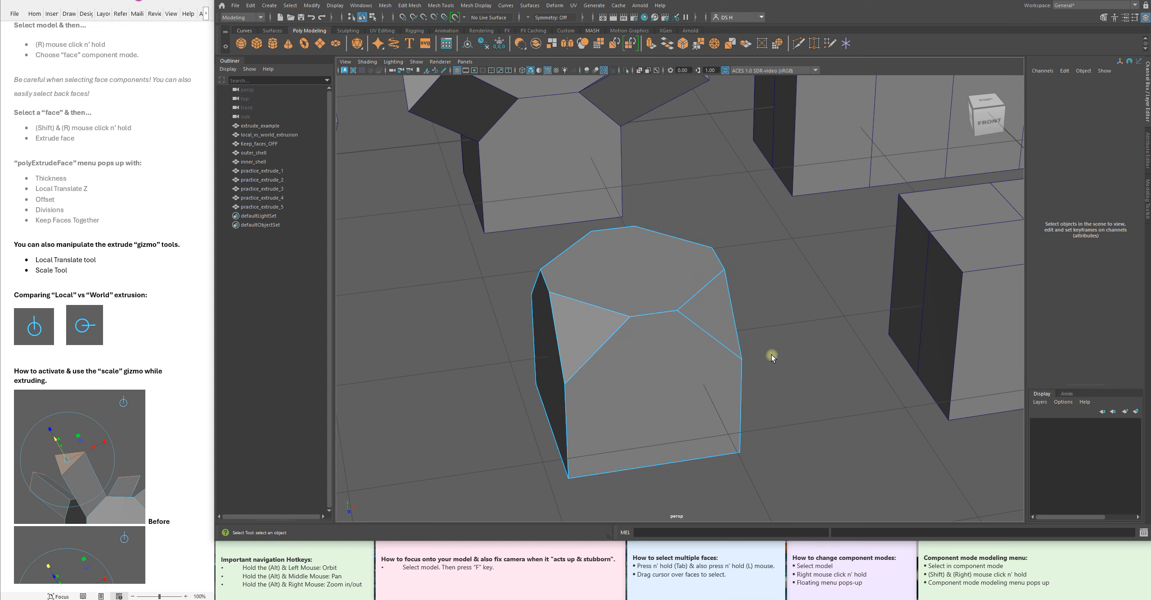
# - Select all four triangular corner faces on the practice_extrude_2 cube together
pyautogui.click(588, 315)
pyautogui.moveTo(608, 330)
pyautogui.keyDown('alt'); pyautogui.mouseDown()
pyautogui.moveTo(711, 368)
pyautogui.moveTo(630, 369)
pyautogui.moveTo(704, 343)
pyautogui.mouseUp(); pyautogui.keyUp('alt')
pyautogui.keyDown('shift'); pyautogui.click(572, 347); pyautogui.keyUp('shift')
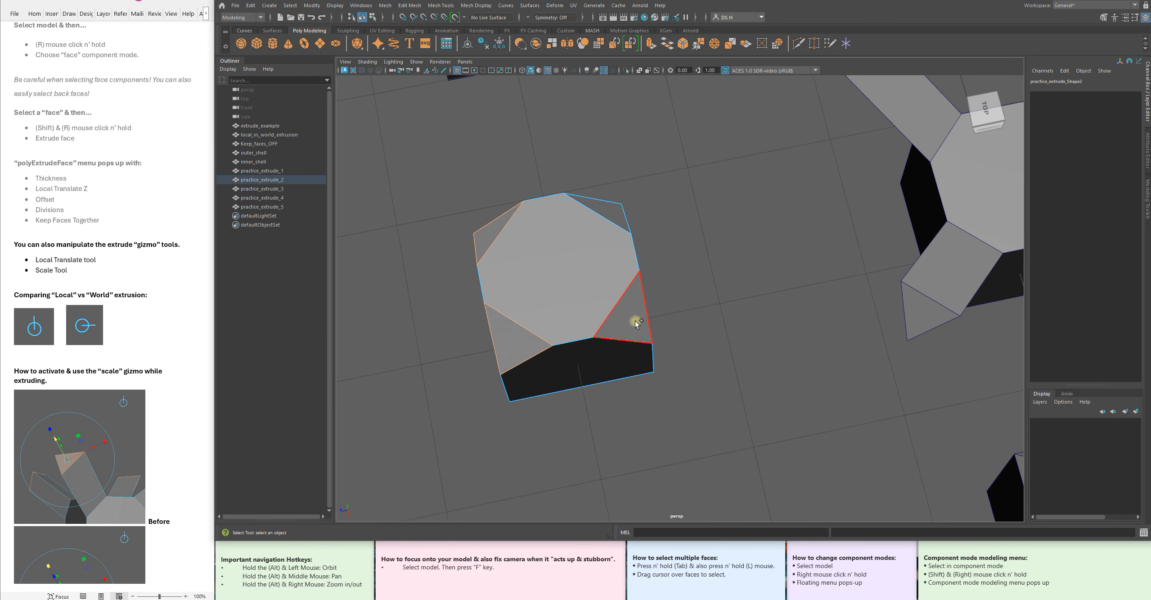
pyautogui.keyDown('shift'); pyautogui.click(630, 306); pyautogui.keyUp('shift')
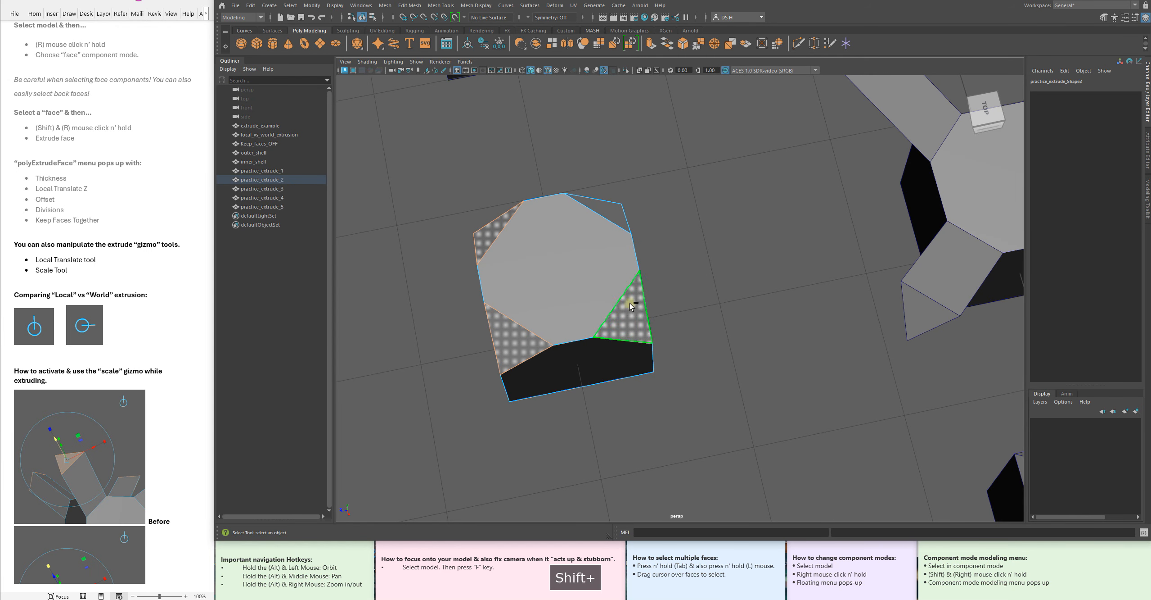
pyautogui.keyDown('shift'); pyautogui.click(610, 213); pyautogui.keyUp('shift')
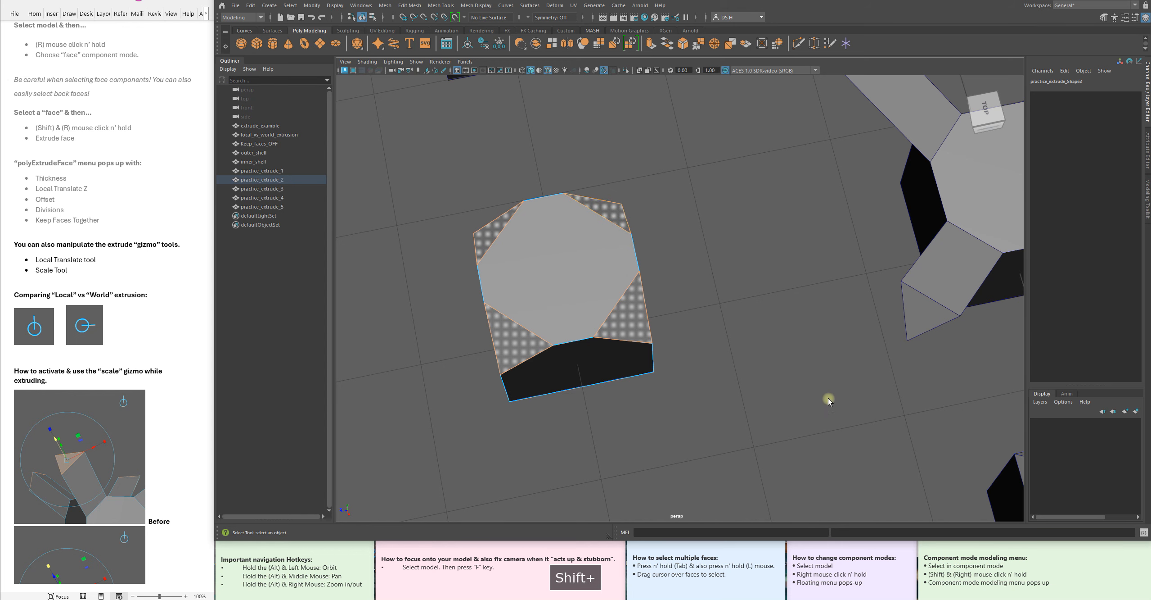
# - Extrude the four selected corner faces of practice_extrude_2 outward in local orientation to a Local Translate Z of about 1.29
pyautogui.keyDown('alt'); pyautogui.moveTo(618, 417); pyautogui.dragTo(576, 318); pyautogui.keyUp('alt')
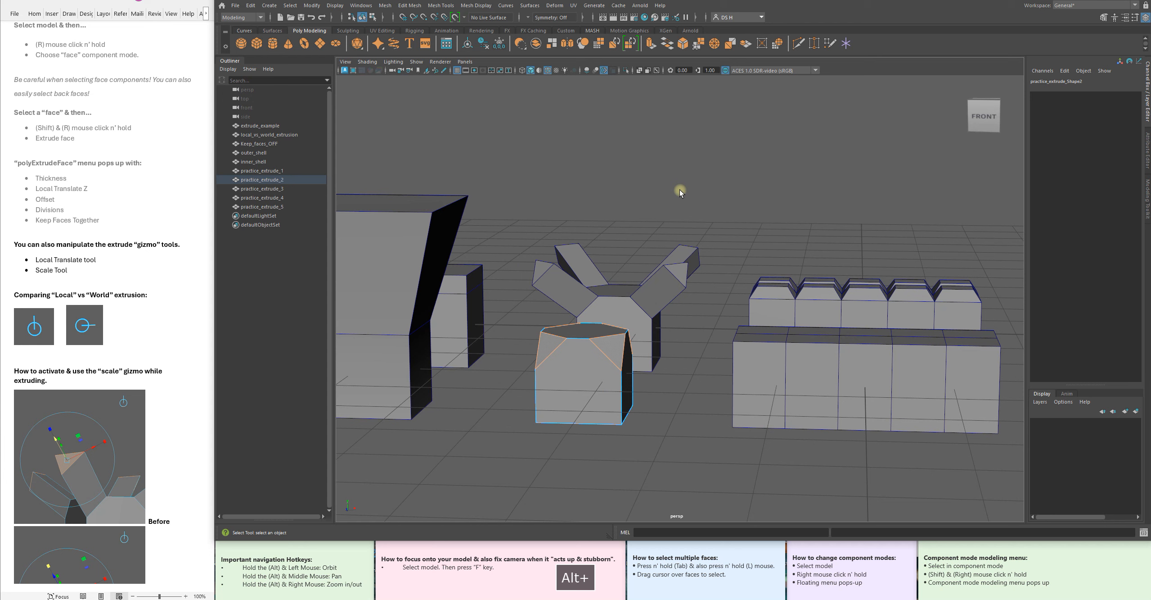
pyautogui.keyDown('shift'); pyautogui.rightClick(670, 155); pyautogui.keyUp('shift')
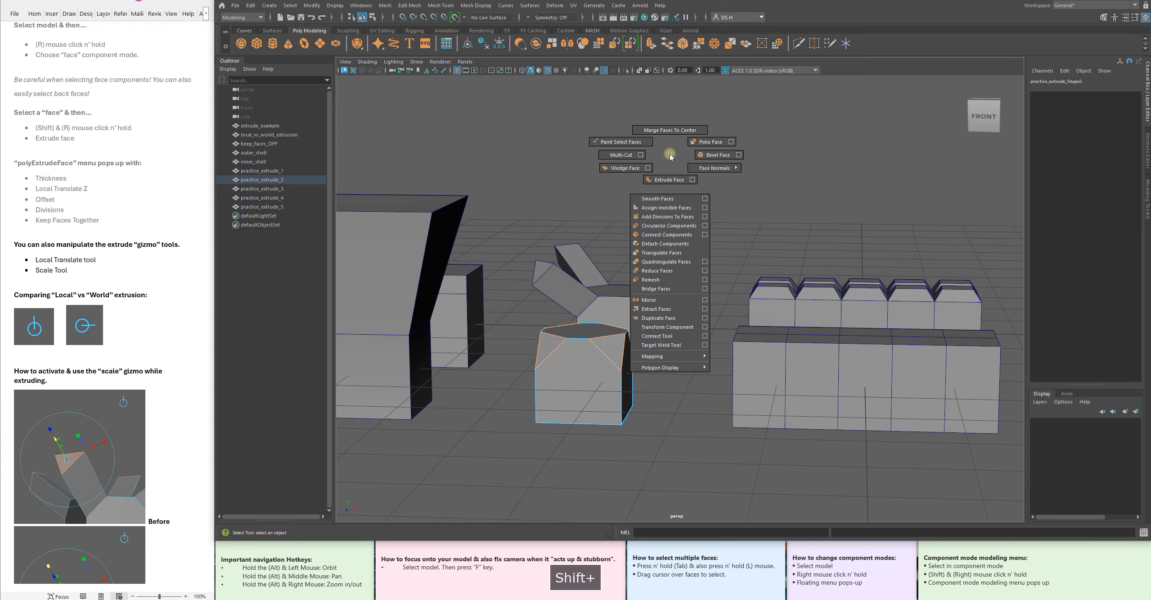
pyautogui.click(671, 182)
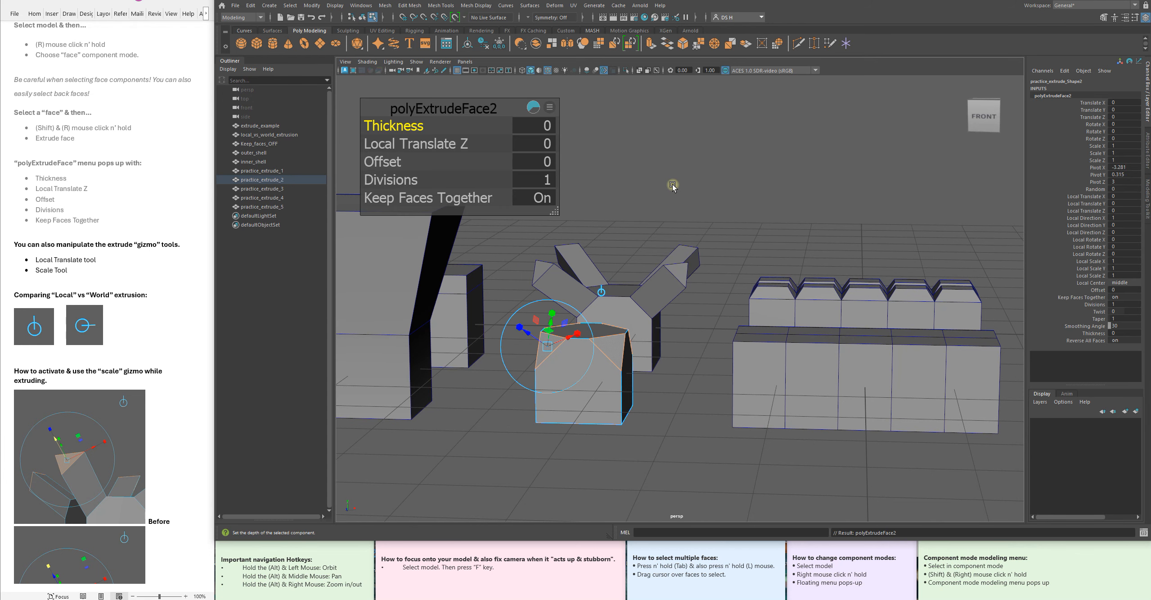
pyautogui.keyDown('alt'); pyautogui.moveTo(691, 359); pyautogui.dragTo(764, 311, button='right'); pyautogui.keyUp('alt')
pyautogui.keyDown('alt'); pyautogui.moveTo(764, 311); pyautogui.dragTo(581, 228); pyautogui.keyUp('alt')
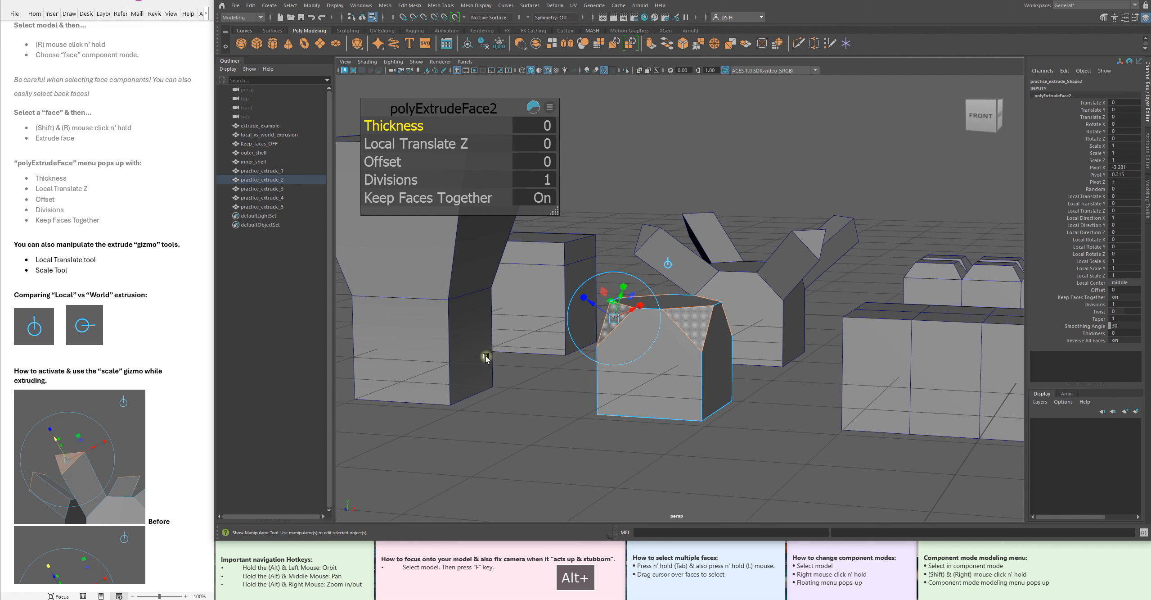
pyautogui.keyDown('alt'); pyautogui.moveTo(734, 314); pyautogui.dragTo(681, 299); pyautogui.keyUp('alt')
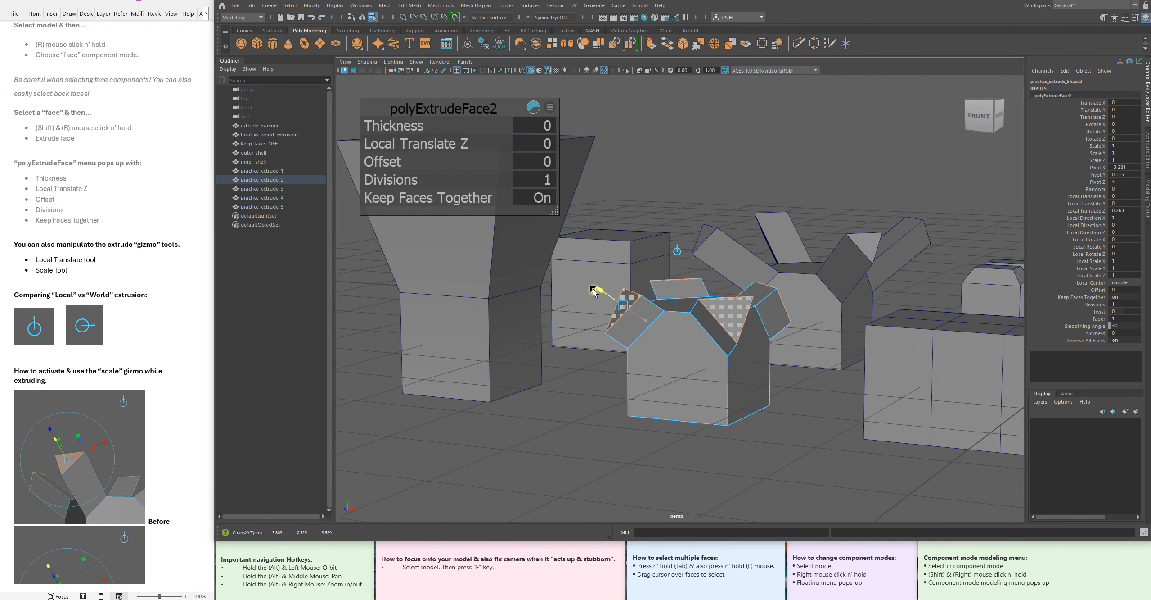
pyautogui.keyDown('alt'); pyautogui.moveTo(471, 260); pyautogui.dragTo(850, 443); pyautogui.keyUp('alt')
pyautogui.keyDown('alt'); pyautogui.moveTo(854, 402); pyautogui.dragTo(641, 253); pyautogui.keyUp('alt')
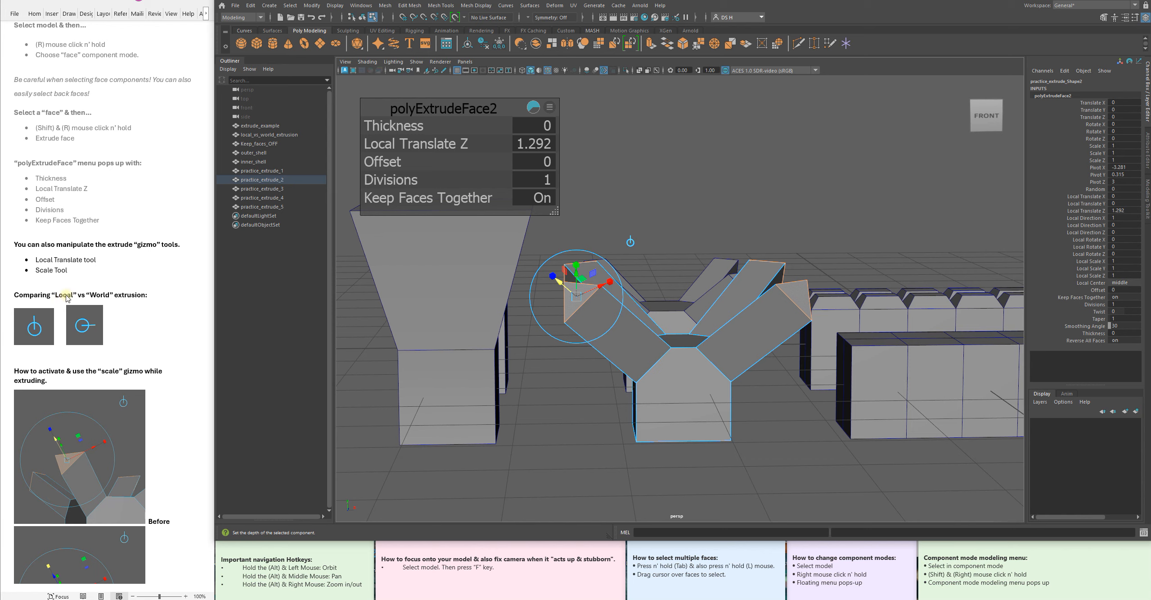
pyautogui.keyDown('alt'); pyautogui.moveTo(585, 315); pyautogui.dragTo(645, 347); pyautogui.keyUp('alt')
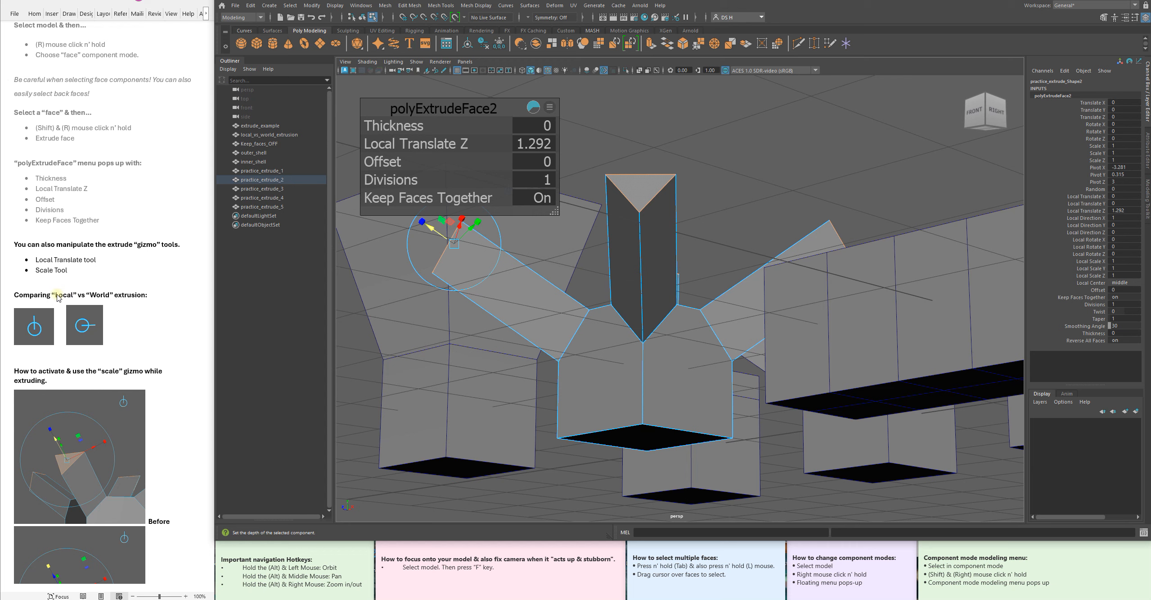
# - Extend the four corner extrusions along their local direction to a Local Translate Z of about 2.65
pyautogui.keyDown('alt'); pyautogui.moveTo(645, 348); pyautogui.dragTo(387, 281); pyautogui.keyUp('alt')
pyautogui.keyDown('alt'); pyautogui.moveTo(405, 270); pyautogui.dragTo(605, 247); pyautogui.keyUp('alt')
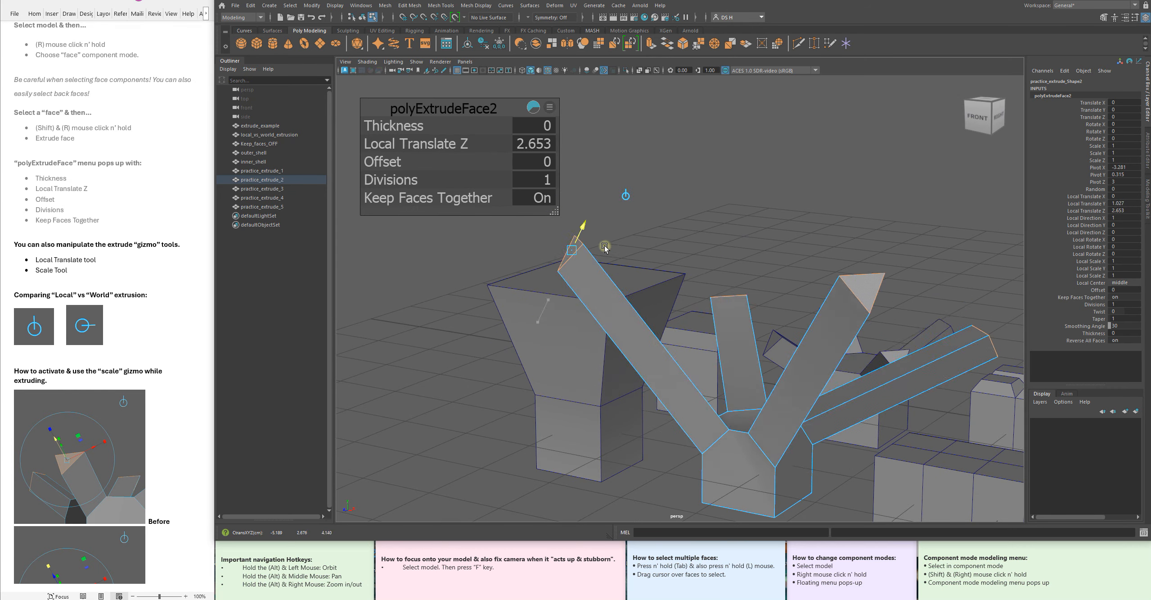
pyautogui.keyDown('alt'); pyautogui.moveTo(805, 313); pyautogui.dragTo(643, 311); pyautogui.keyUp('alt')
pyautogui.keyDown('alt'); pyautogui.moveTo(644, 311); pyautogui.dragTo(596, 290, button='middle'); pyautogui.keyUp('alt')
pyautogui.keyDown('alt'); pyautogui.moveTo(596, 290); pyautogui.dragTo(632, 295); pyautogui.keyUp('alt')
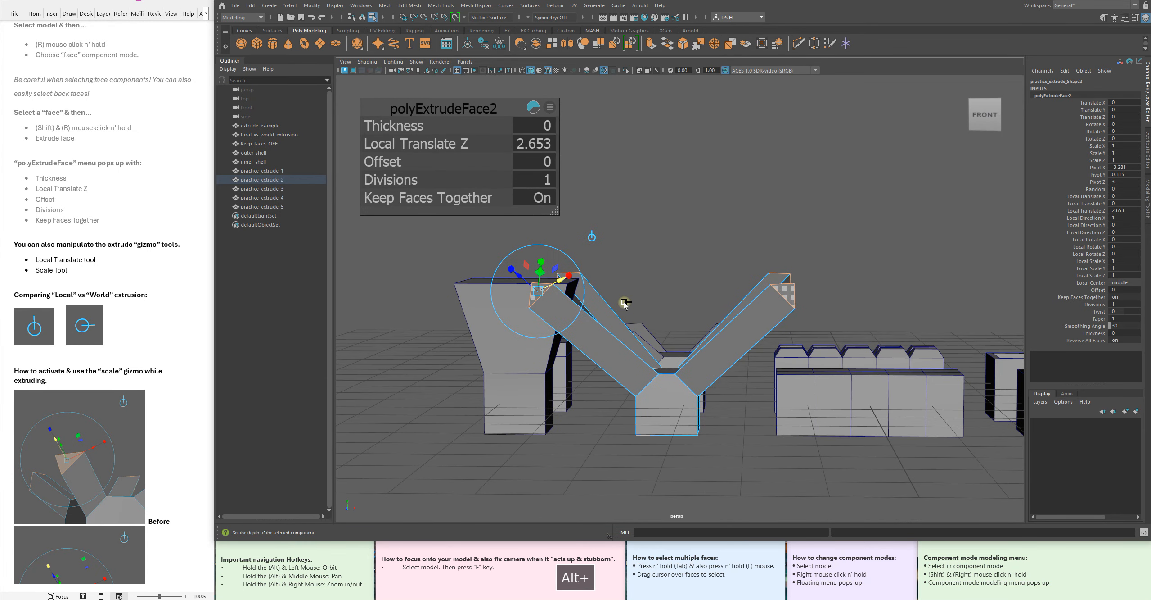
# - Undo the local translation of the extruded corner faces and switch the extrude gizmo from local to world orientation
pyautogui.hotkey('ctrl', 'z')
pyautogui.keyDown('alt'); pyautogui.moveTo(825, 360); pyautogui.dragTo(734, 289, button='right'); pyautogui.keyUp('alt')
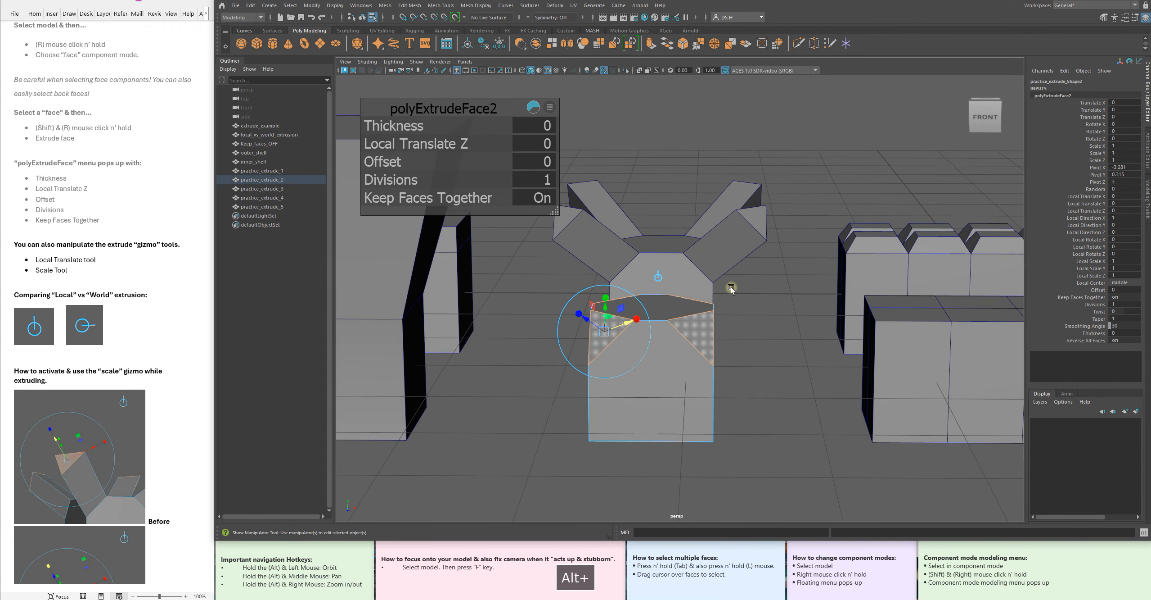
pyautogui.keyDown('alt'); pyautogui.moveTo(734, 289); pyautogui.dragTo(691, 306, button='middle'); pyautogui.keyUp('alt')
pyautogui.keyDown('alt'); pyautogui.moveTo(675, 296); pyautogui.dragTo(730, 334); pyautogui.keyUp('alt')
pyautogui.click(657, 308)
pyautogui.keyDown('alt'); pyautogui.moveTo(651, 348); pyautogui.dragTo(746, 370); pyautogui.keyUp('alt')
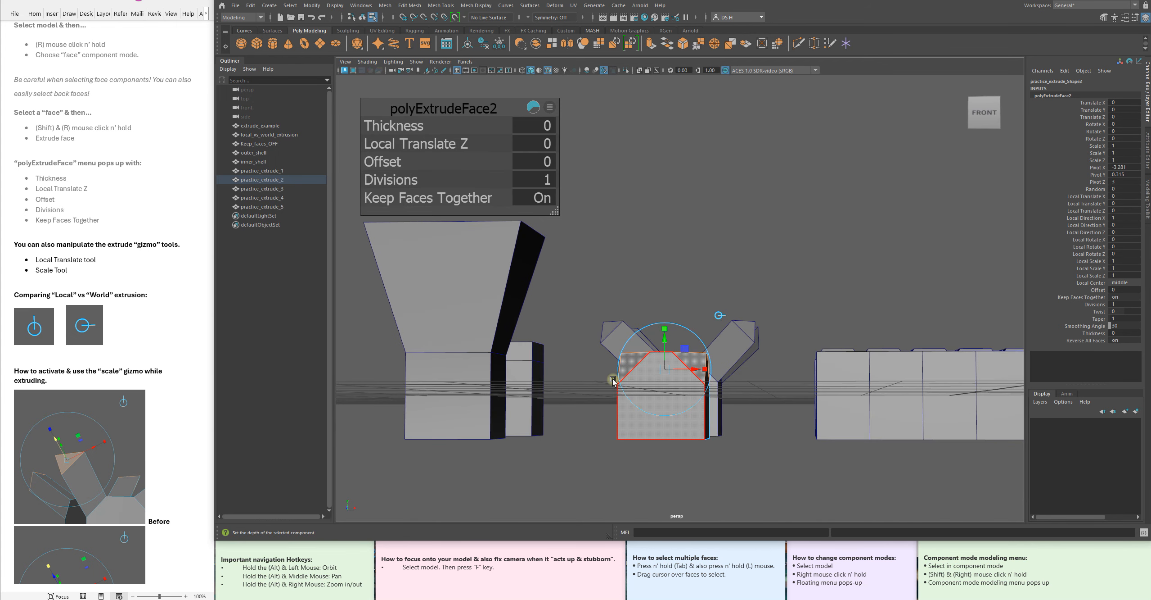
pyautogui.keyDown('alt'); pyautogui.moveTo(760, 349); pyautogui.dragTo(737, 363, button='middle'); pyautogui.keyUp('alt')
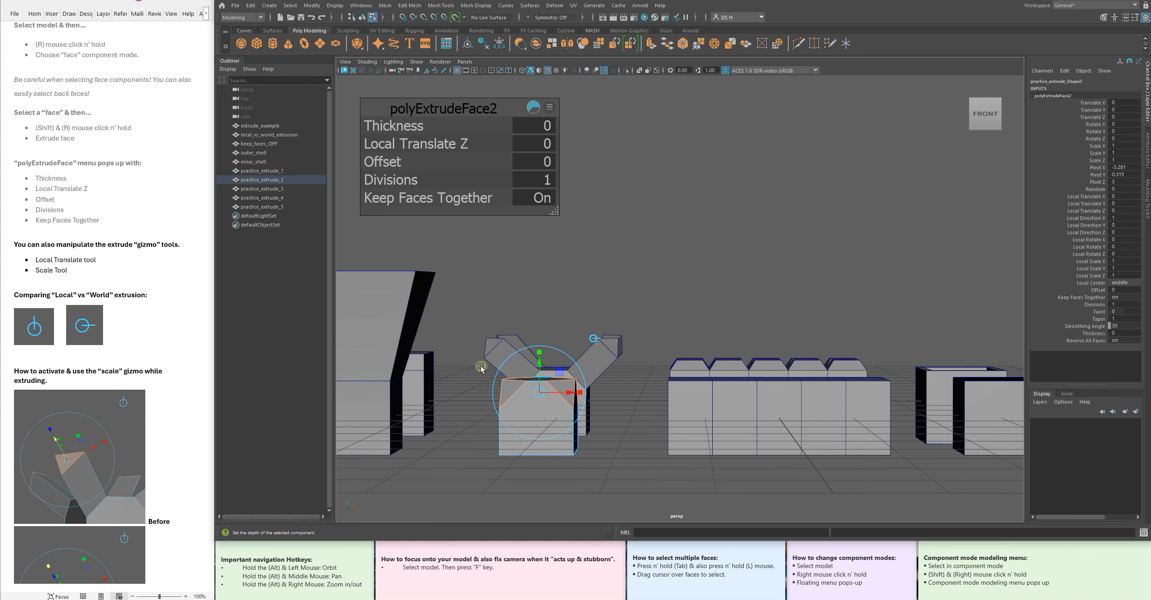
# - Try to pull the four extruded corner faces upward with the gizmo in world orientation, and undo the move
pyautogui.keyDown('alt'); pyautogui.moveTo(920, 355); pyautogui.dragTo(878, 382); pyautogui.keyUp('alt')
pyautogui.keyDown('alt'); pyautogui.moveTo(636, 304); pyautogui.dragTo(750, 400, button='right'); pyautogui.keyUp('alt')
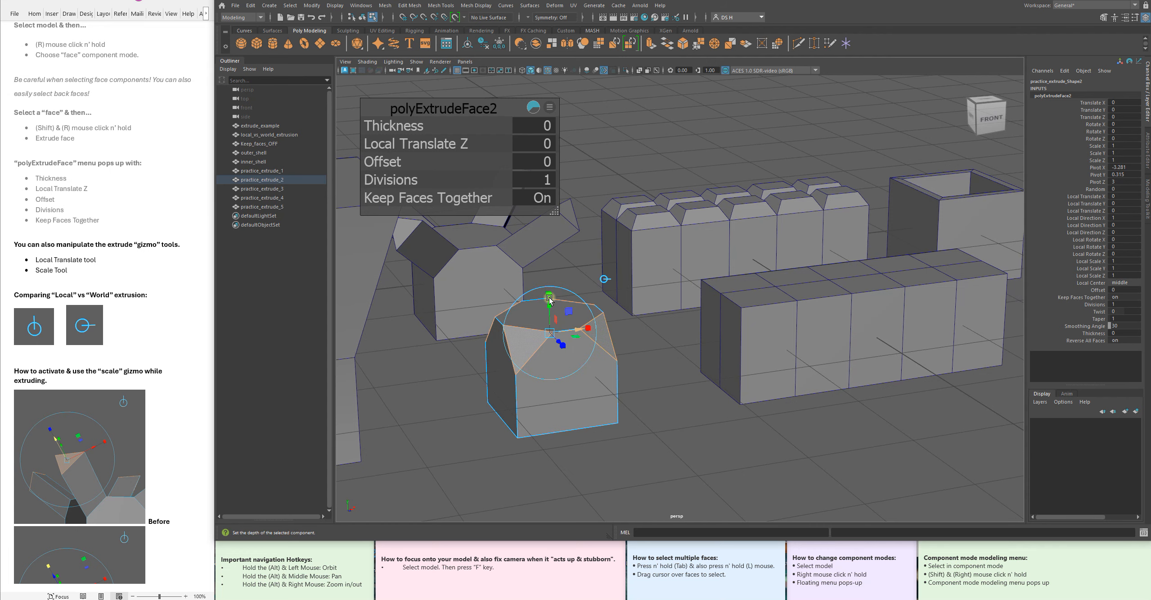
pyautogui.keyDown('alt'); pyautogui.moveTo(590, 329); pyautogui.dragTo(560, 356); pyautogui.keyUp('alt')
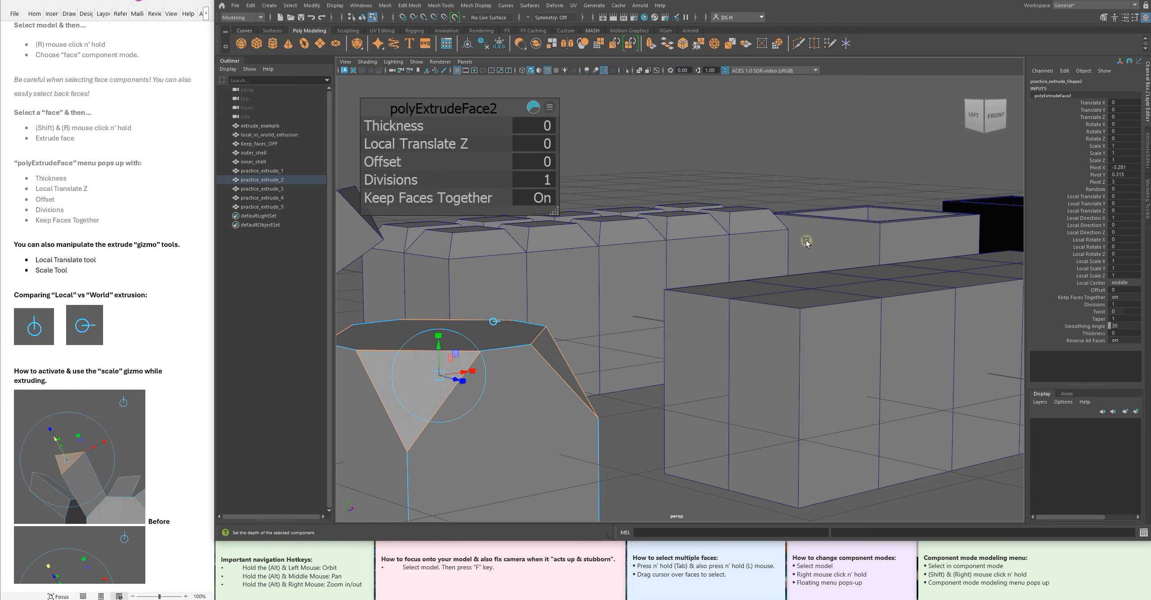
pyautogui.keyDown('alt'); pyautogui.moveTo(842, 274); pyautogui.dragTo(716, 331); pyautogui.keyUp('alt')
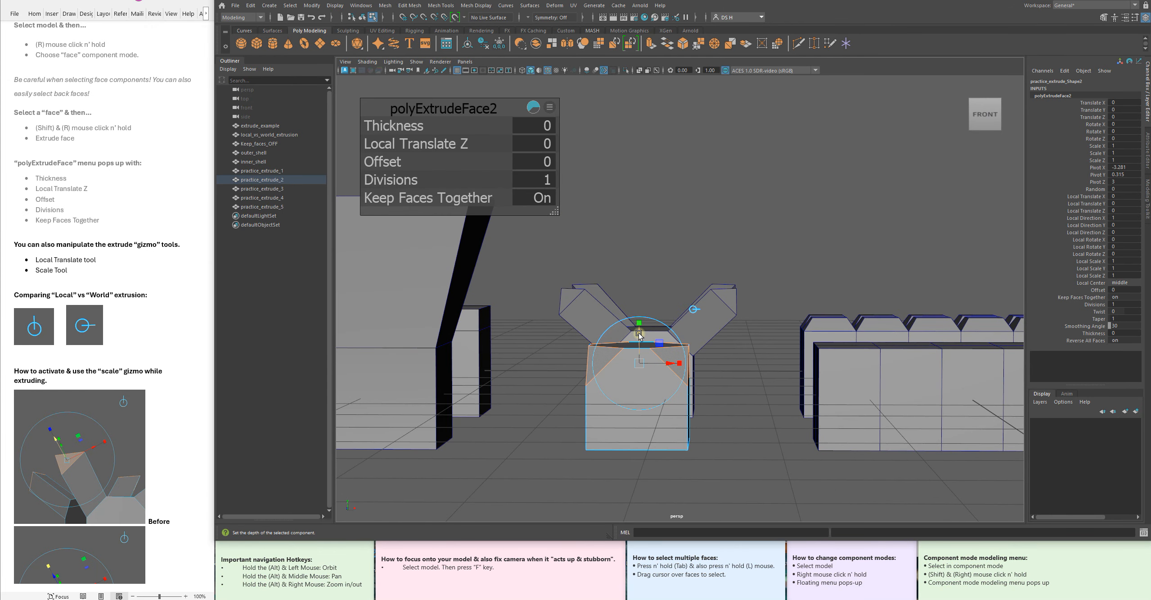
pyautogui.moveTo(639, 333); pyautogui.dragTo(750, 248)
pyautogui.moveTo(668, 183); pyautogui.dragTo(750, 299)
pyautogui.hotkey('ctrl', 'z')
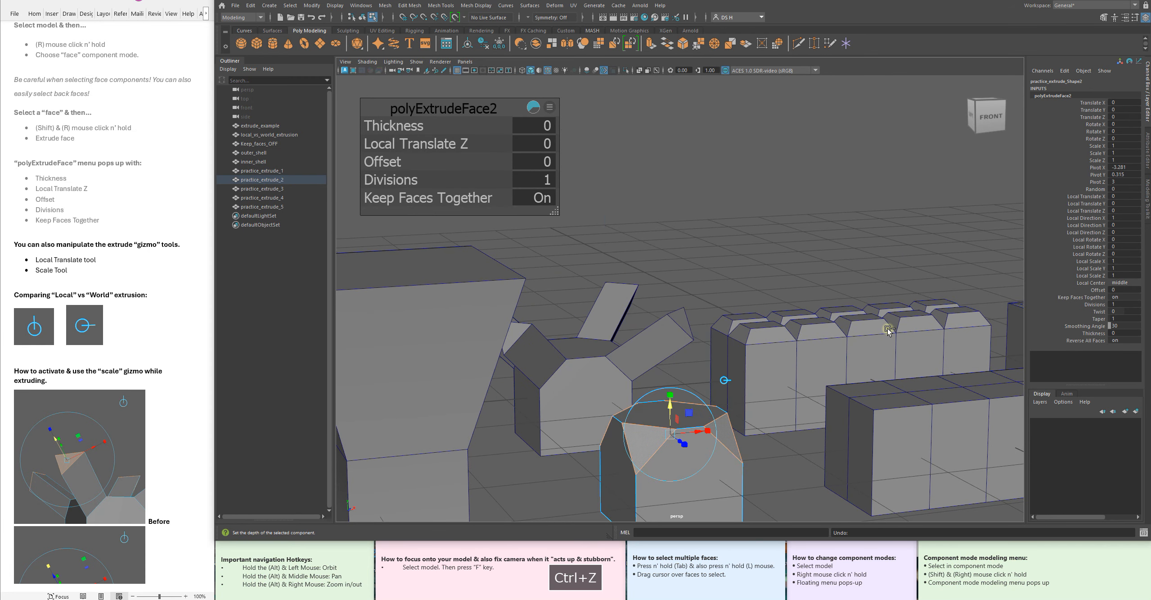
# - Undo the extrusion and the corner face selection, returning practice_extrude_2 to an unextruded object selection
pyautogui.keyDown('alt'); pyautogui.moveTo(881, 327); pyautogui.dragTo(806, 268); pyautogui.keyUp('alt')
pyautogui.hotkey('ctrl', 'z')
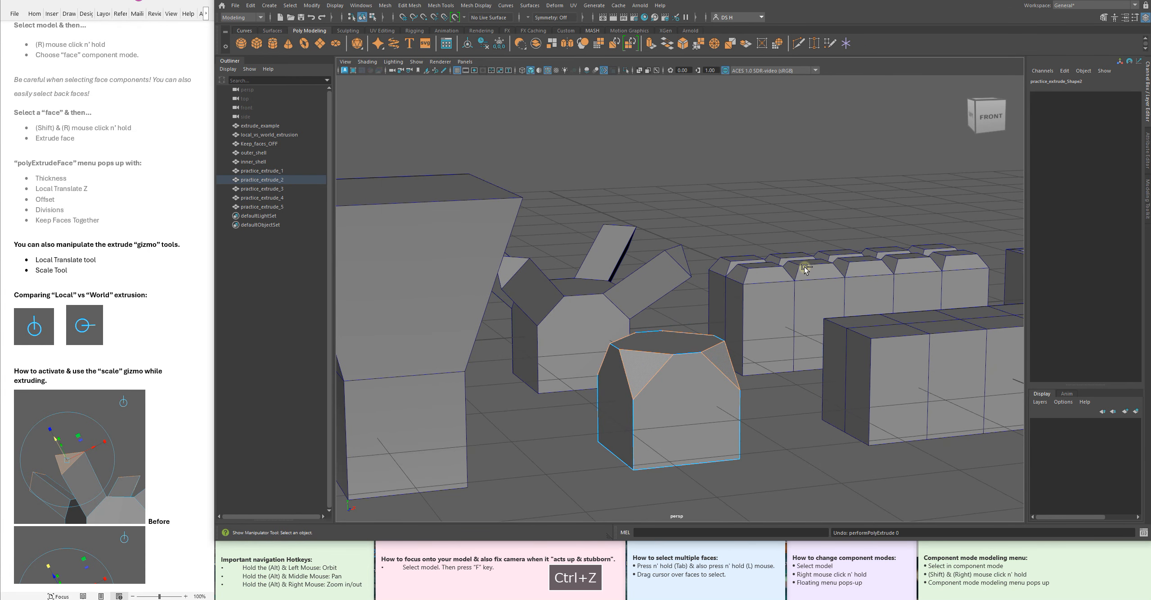
pyautogui.keyDown('alt'); pyautogui.moveTo(656, 298); pyautogui.dragTo(594, 357); pyautogui.keyUp('alt')
pyautogui.hotkey('ctrl', 'z')
pyautogui.hotkey('ctrl', 'z')
# - Duplicate the practice_extrude_2 cube, move the copy forward in front of the original, and deselect it
pyautogui.press('w')
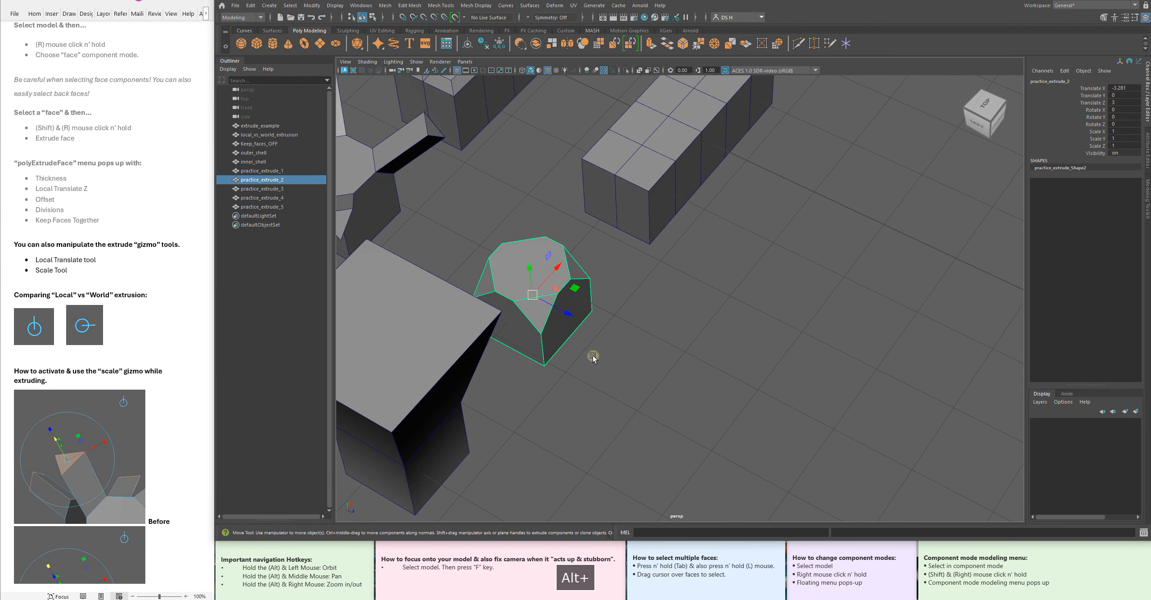
pyautogui.hotkey('ctrl', 'd')
pyautogui.moveTo(571, 322); pyautogui.dragTo(818, 318)
pyautogui.click(775, 396)
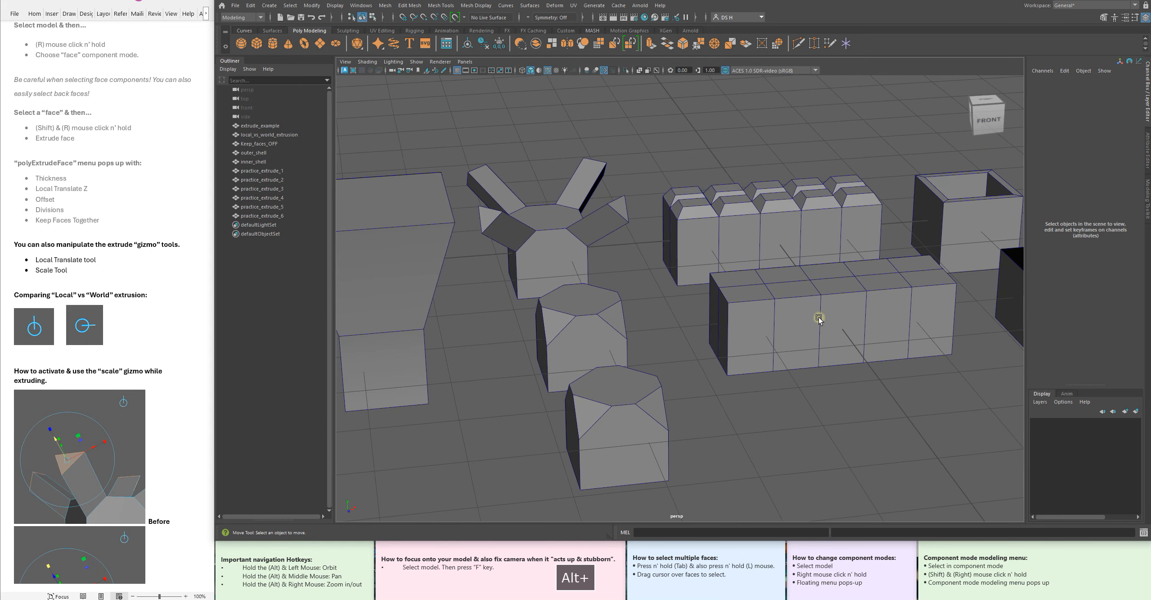
pyautogui.scroll(-5, 712, 275)
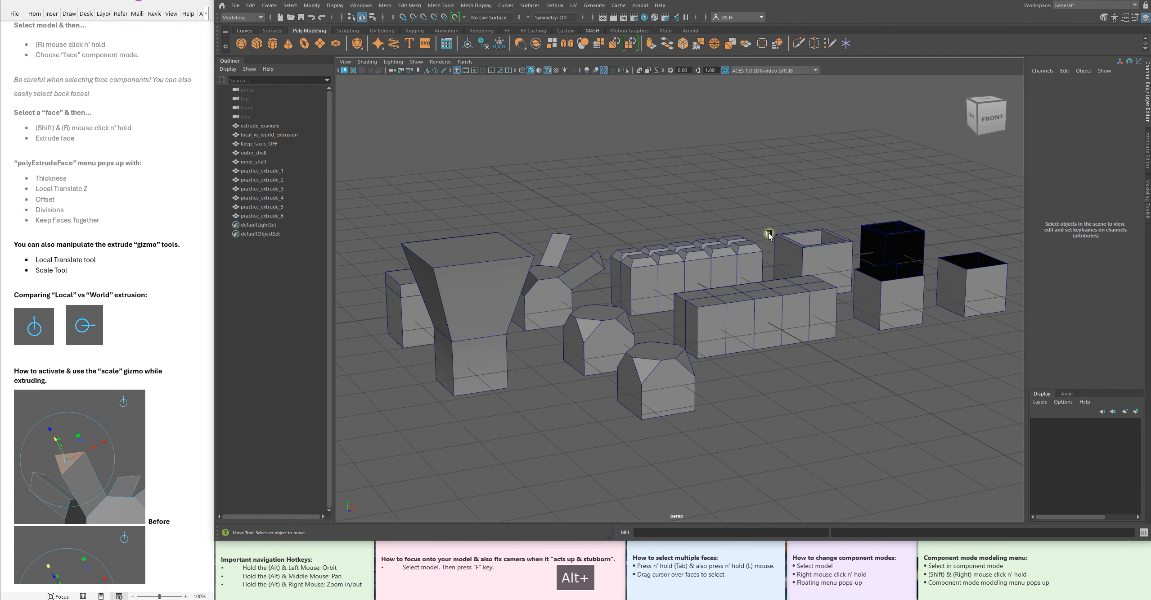
# - Switch the original practice_extrude_2 cube to face component mode and select its four triangular corner faces
pyautogui.scroll(5, 616, 319)
pyautogui.click(623, 289)
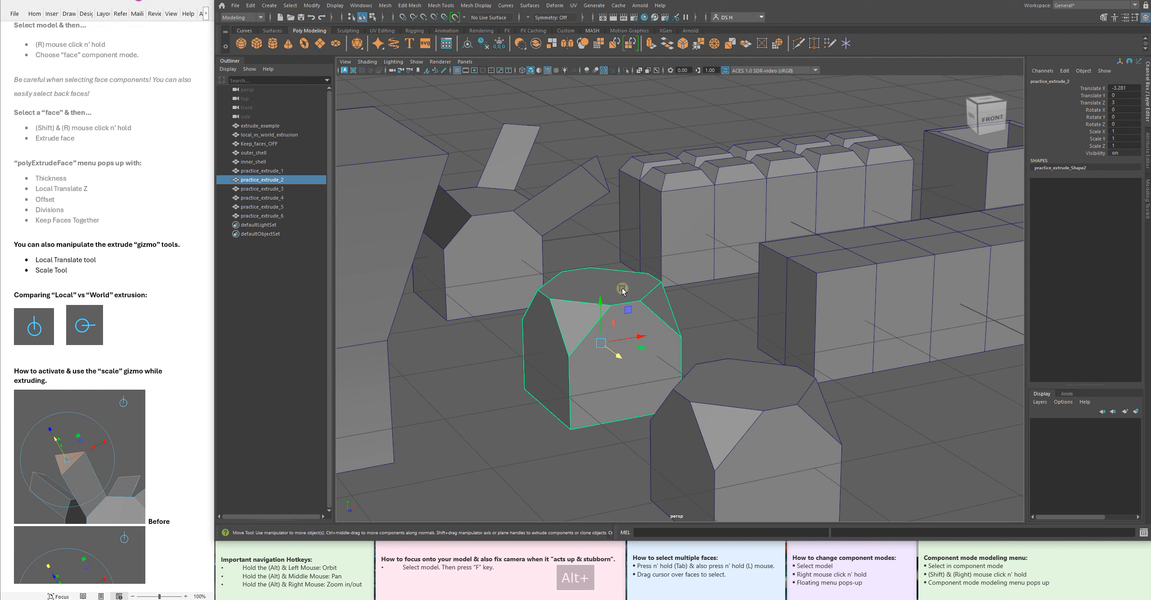
pyautogui.rightClick(627, 280)
pyautogui.click(631, 295)
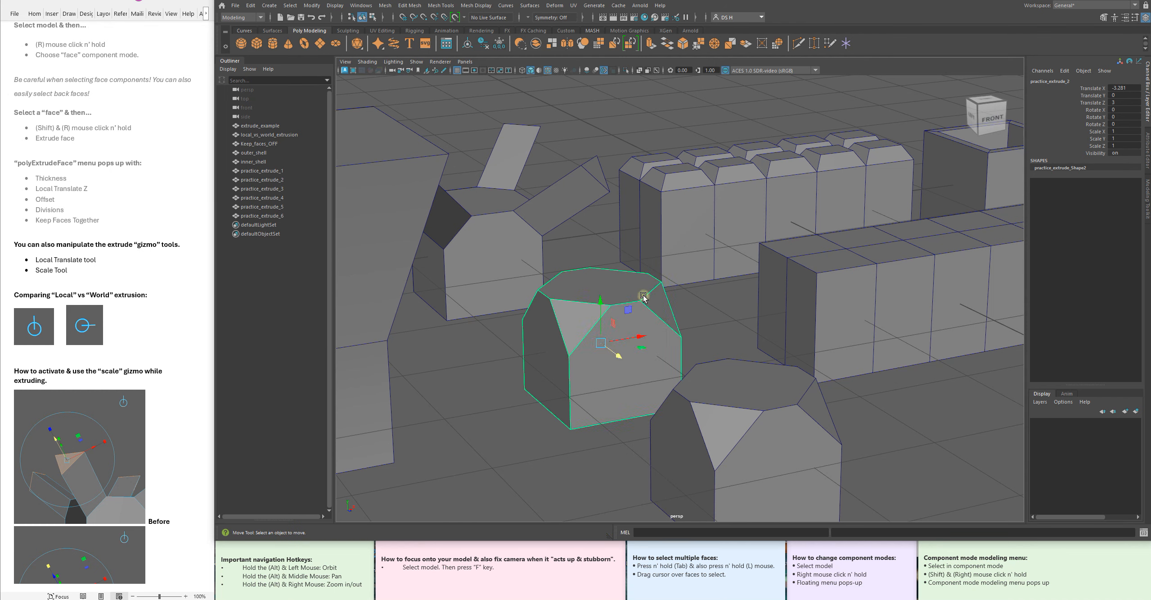
pyautogui.click(585, 323)
pyautogui.keyDown('alt'); pyautogui.moveTo(586, 322); pyautogui.dragTo(540, 318); pyautogui.keyUp('alt')
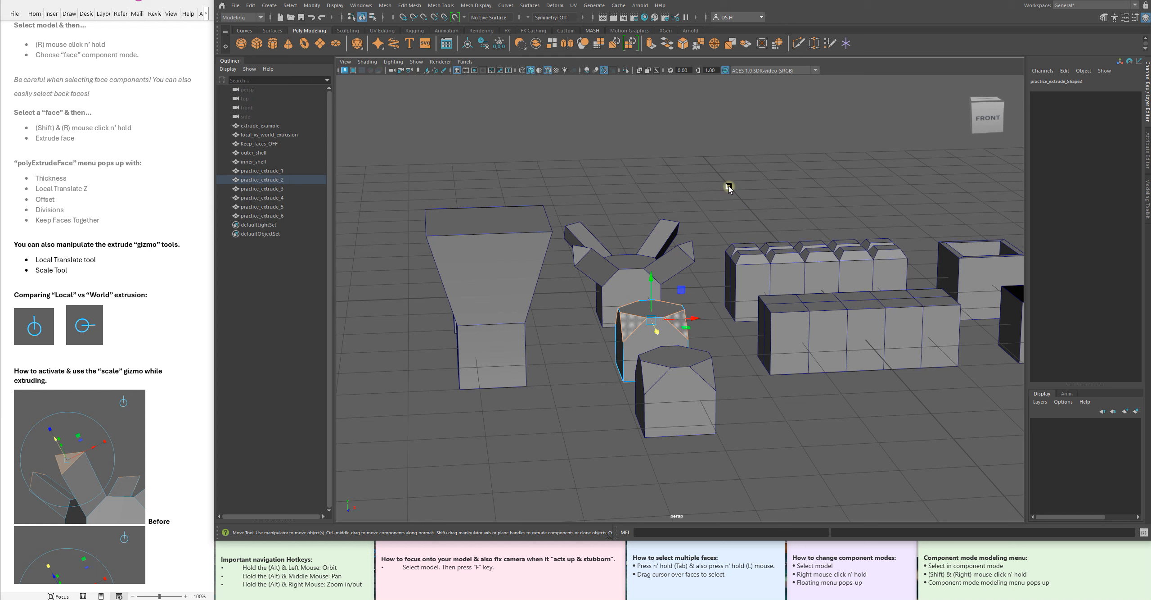
# - Extrude the four corner faces in local orientation to a Local Translate Z of about 1.35
pyautogui.keyDown('shift'); pyautogui.rightClick(706, 157); pyautogui.keyUp('shift')
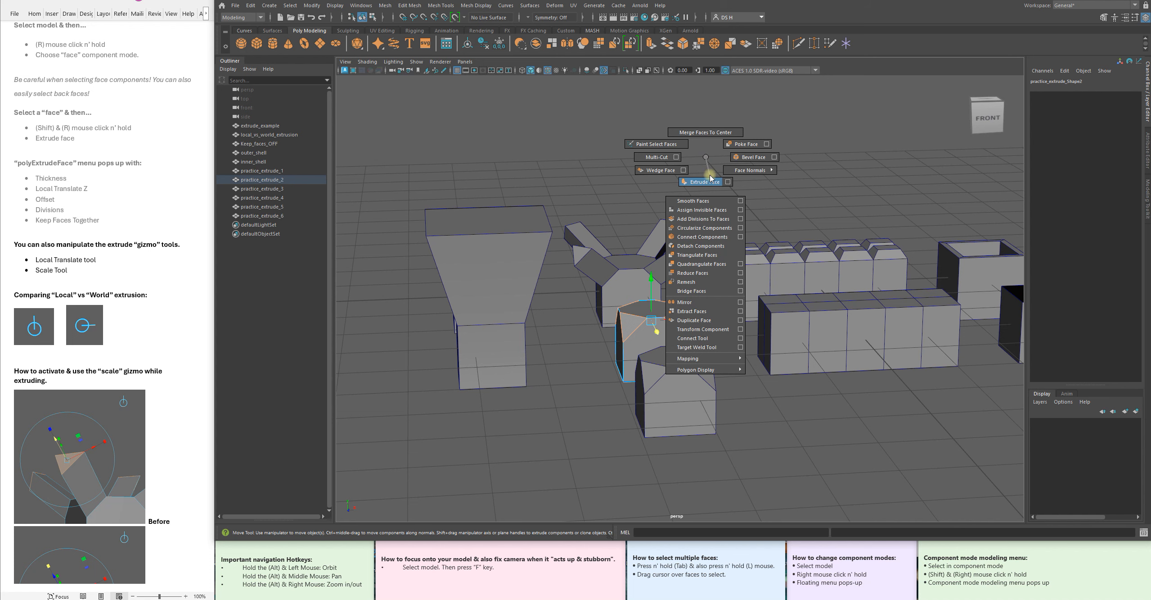
pyautogui.click(711, 178)
pyautogui.keyDown('alt'); pyautogui.moveTo(728, 350); pyautogui.dragTo(747, 329); pyautogui.keyUp('alt')
pyautogui.keyDown('alt'); pyautogui.moveTo(747, 329); pyautogui.dragTo(716, 325, button='right'); pyautogui.keyUp('alt')
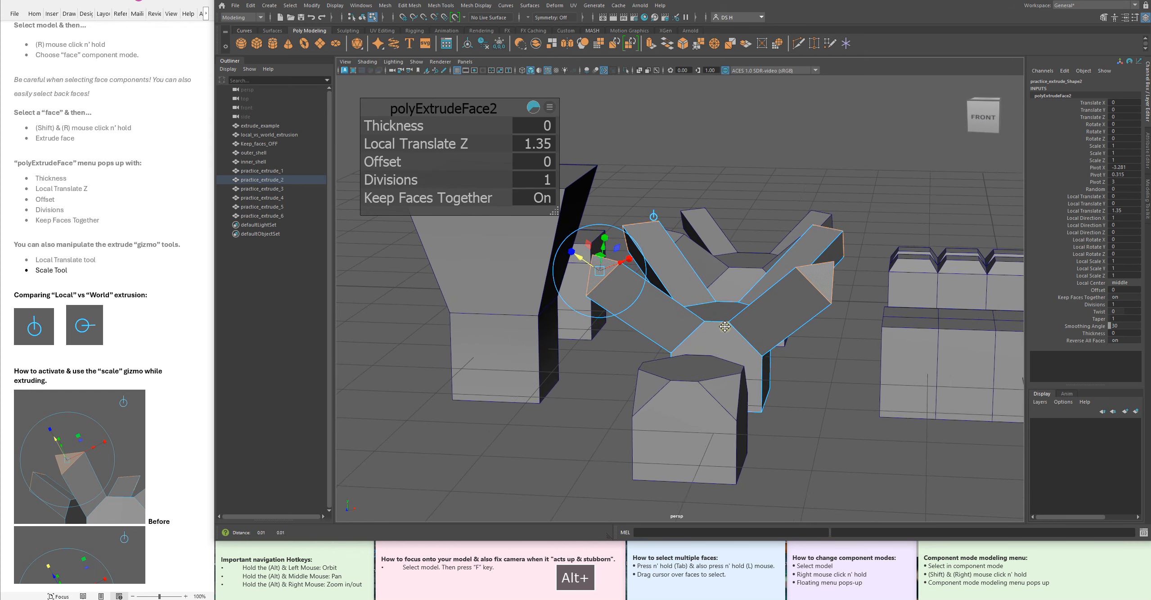
pyautogui.keyDown('alt'); pyautogui.moveTo(716, 324); pyautogui.dragTo(722, 332); pyautogui.keyUp('alt')
pyautogui.keyDown('alt'); pyautogui.moveTo(722, 332); pyautogui.dragTo(731, 341, button='right'); pyautogui.keyUp('alt')
pyautogui.keyDown('alt'); pyautogui.moveTo(649, 329); pyautogui.dragTo(755, 290, button='middle'); pyautogui.keyUp('alt')
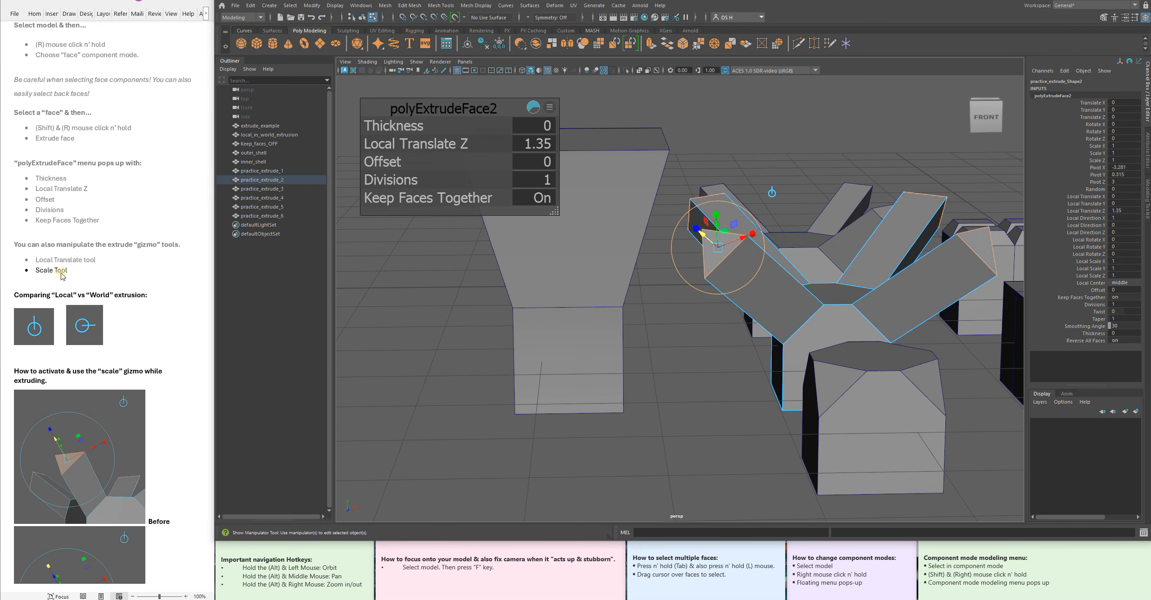
pyautogui.keyDown('alt'); pyautogui.moveTo(760, 279); pyautogui.dragTo(775, 282); pyautogui.keyUp('alt')
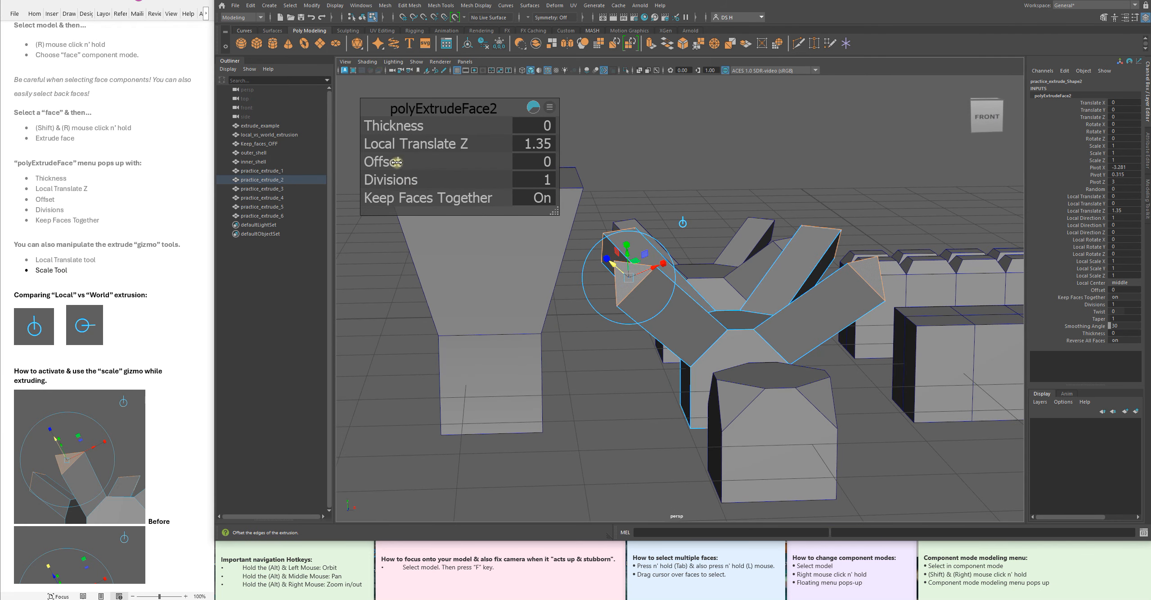
# - Try out the extrusion's Offset setting, undo the first attempt, and set it to about 0.08 to narrow the ends
pyautogui.keyDown('ctrl'); pyautogui.moveTo(391, 160); pyautogui.dragTo(381, 161); pyautogui.keyUp('ctrl')
pyautogui.keyDown('alt'); pyautogui.moveTo(652, 252); pyautogui.dragTo(661, 225); pyautogui.keyUp('alt')
pyautogui.hotkey('ctrl', 'z')
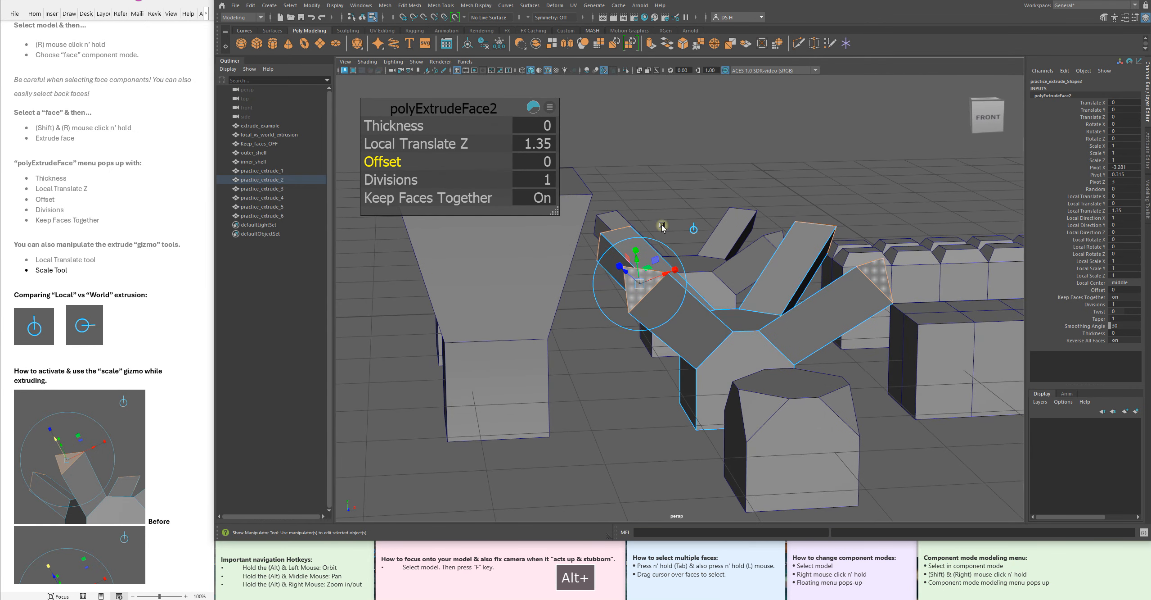
pyautogui.keyDown('alt'); pyautogui.moveTo(653, 246); pyautogui.dragTo(650, 224, button='middle'); pyautogui.keyUp('alt')
pyautogui.keyDown('alt'); pyautogui.moveTo(650, 224); pyautogui.dragTo(672, 225, button='right'); pyautogui.keyUp('alt')
pyautogui.keyDown('ctrl'); pyautogui.moveTo(398, 161); pyautogui.dragTo(401, 162); pyautogui.keyUp('ctrl')
pyautogui.moveTo(828, 280)
pyautogui.keyDown('alt'); pyautogui.mouseDown()
pyautogui.moveTo(840, 285)
pyautogui.moveTo(816, 270)
pyautogui.mouseUp(); pyautogui.keyUp('alt')
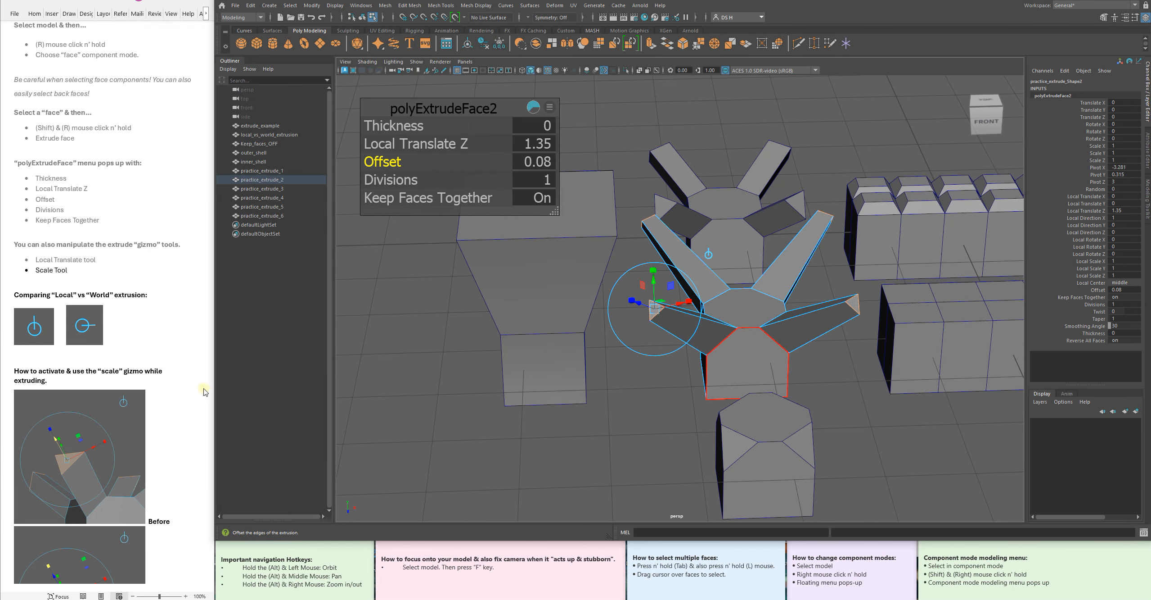
# - Activate the extrude gizmo's scale handles and try scaling the end faces to about 1.81 in local X and 2.05 in local Y
pyautogui.scroll(-4, 173, 395)
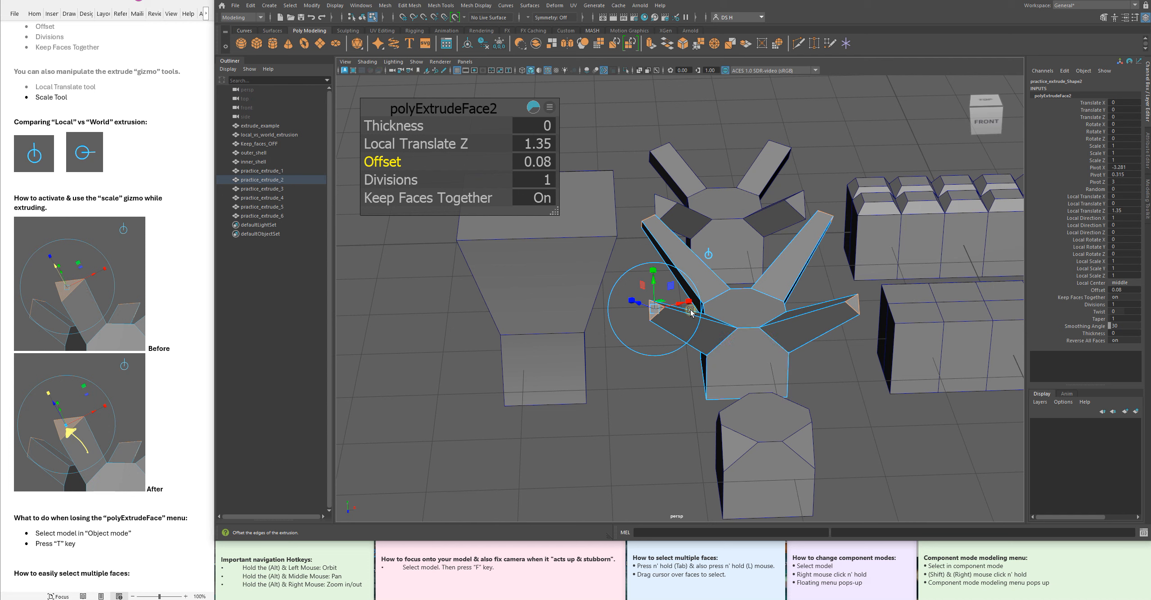
pyautogui.keyDown('alt'); pyautogui.moveTo(693, 311); pyautogui.dragTo(682, 296); pyautogui.keyUp('alt')
pyautogui.keyDown('alt'); pyautogui.moveTo(695, 297); pyautogui.dragTo(720, 301, button='right'); pyautogui.keyUp('alt')
pyautogui.keyDown('alt'); pyautogui.moveTo(660, 268); pyautogui.dragTo(714, 263); pyautogui.keyUp('alt')
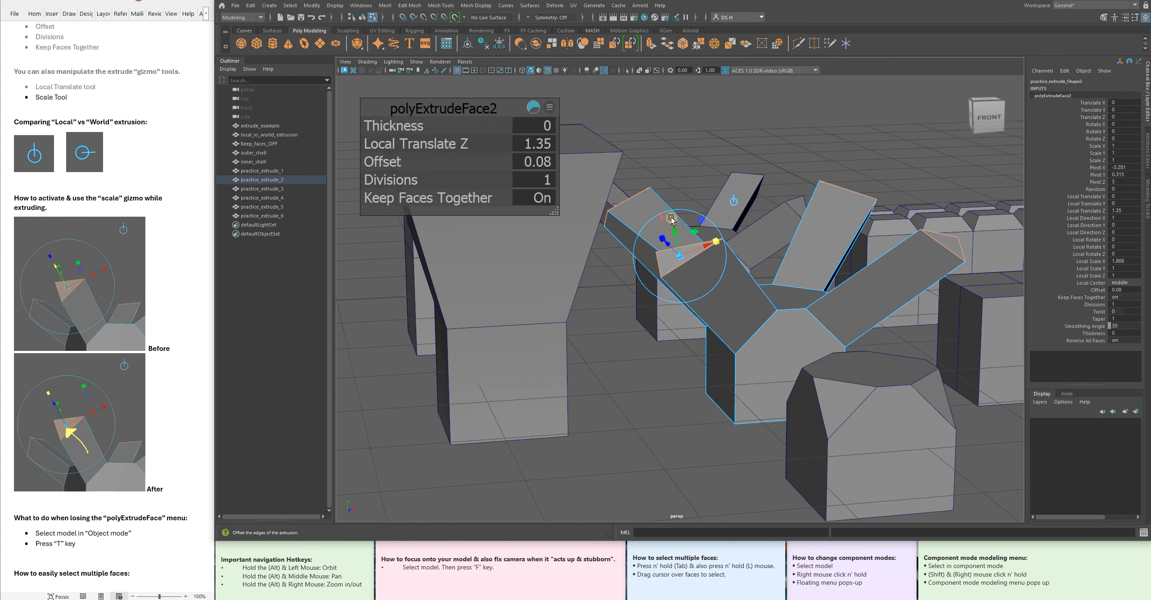
pyautogui.moveTo(671, 218); pyautogui.dragTo(670, 187)
pyautogui.keyDown('alt'); pyautogui.moveTo(666, 229); pyautogui.dragTo(757, 295); pyautogui.keyUp('alt')
# - Undo the trial scaling and rescale the extruded end faces to about 1.83 in local X and 1.88 in local Y
pyautogui.hotkey('ctrl', 'z')
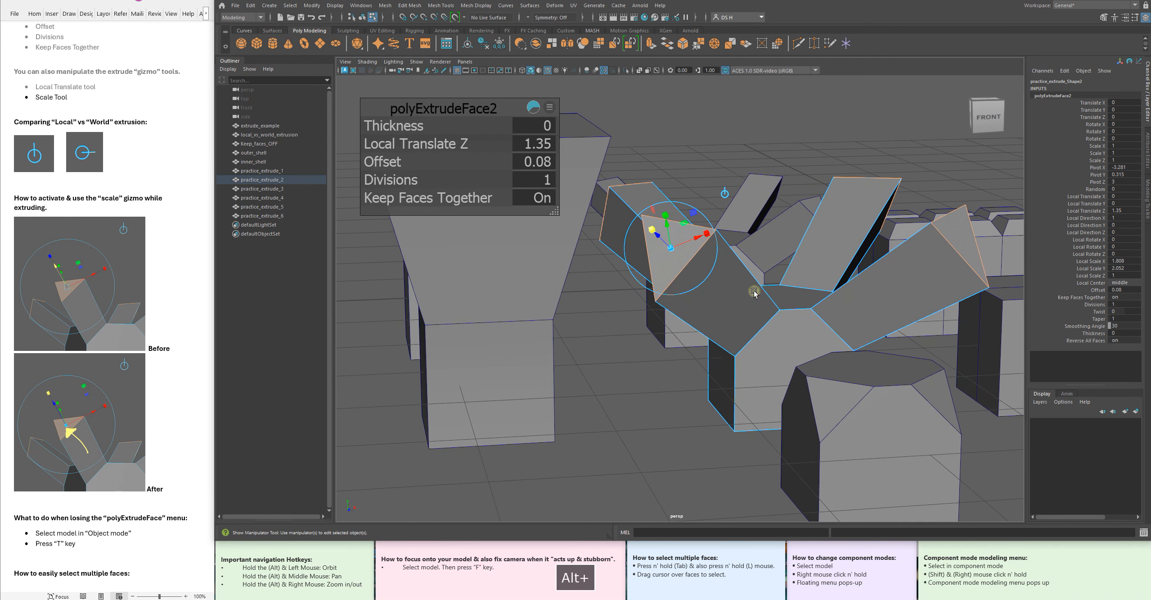
pyautogui.hotkey('ctrl', 'z')
pyautogui.keyDown('alt'); pyautogui.moveTo(671, 250); pyautogui.dragTo(711, 276); pyautogui.keyUp('alt')
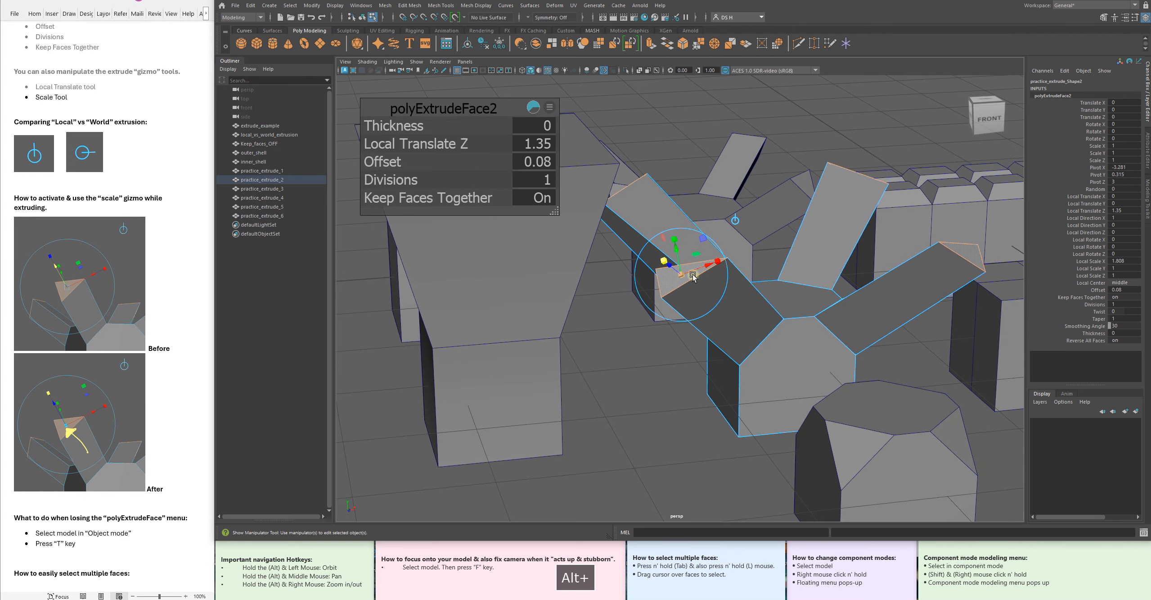
pyautogui.hotkey('ctrl', 'z')
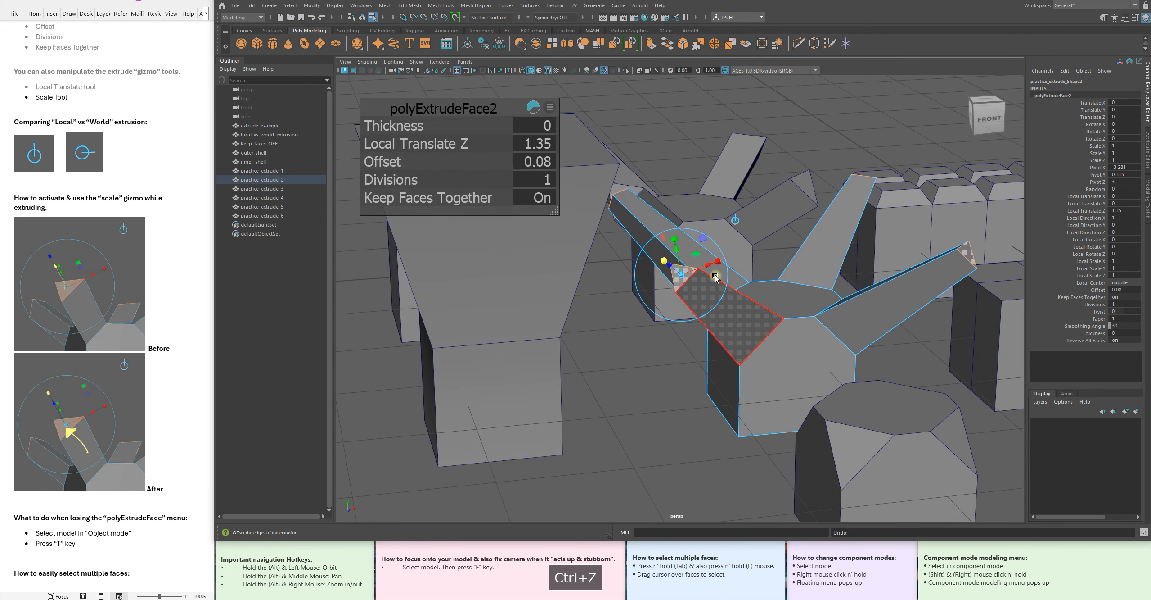
pyautogui.moveTo(719, 263); pyautogui.dragTo(741, 273)
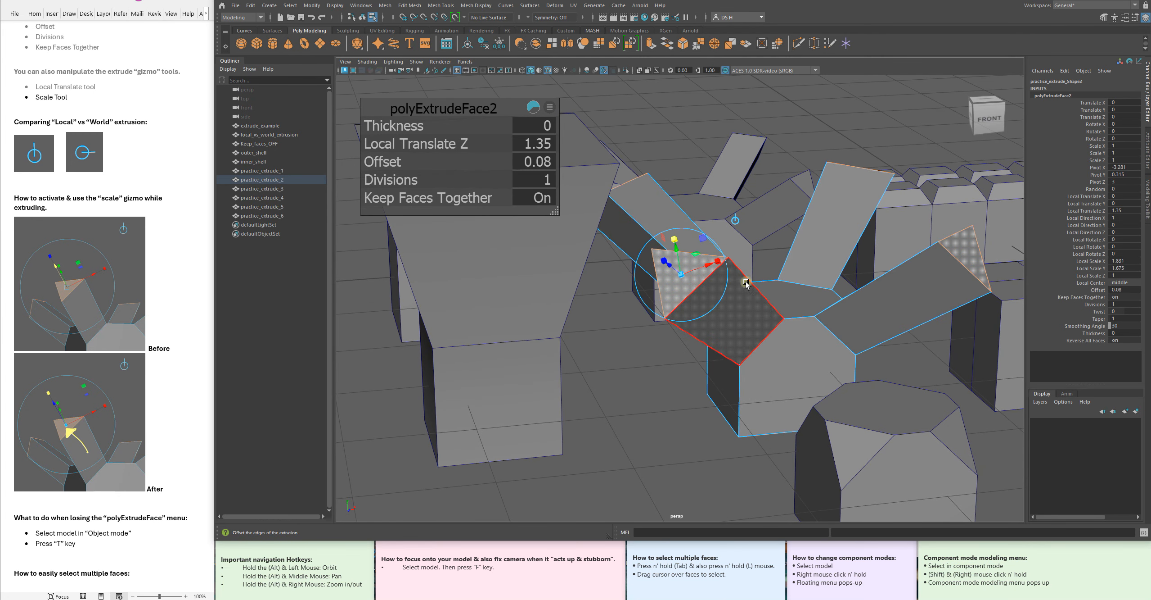
# - Undo the trial local X and local Y scaling of the extruded end faces
pyautogui.hotkey('ctrl', 'z')
pyautogui.hotkey('ctrl', 'z')
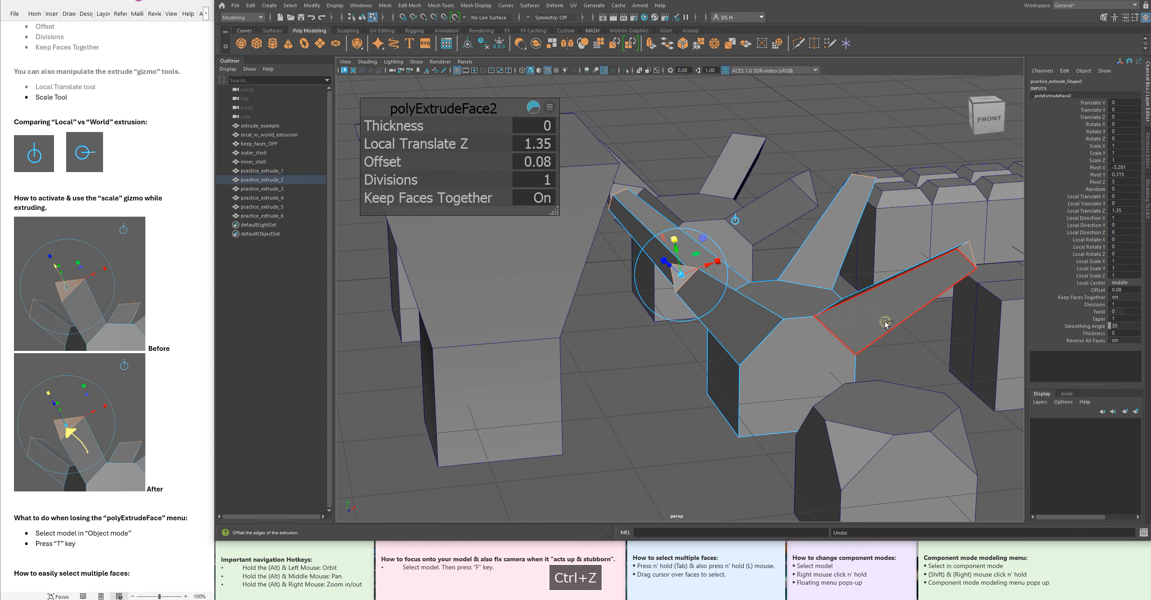
pyautogui.keyDown('alt'); pyautogui.moveTo(387, 391); pyautogui.dragTo(410, 382); pyautogui.keyUp('alt')
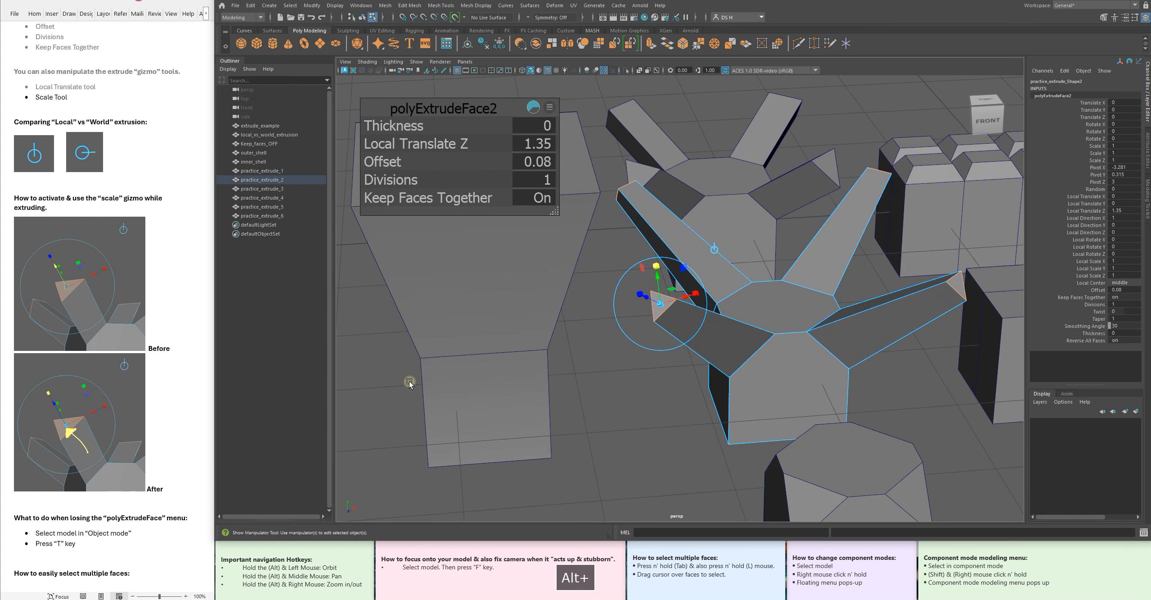
pyautogui.keyDown('alt'); pyautogui.moveTo(774, 311); pyautogui.dragTo(817, 315, button='right'); pyautogui.keyUp('alt')
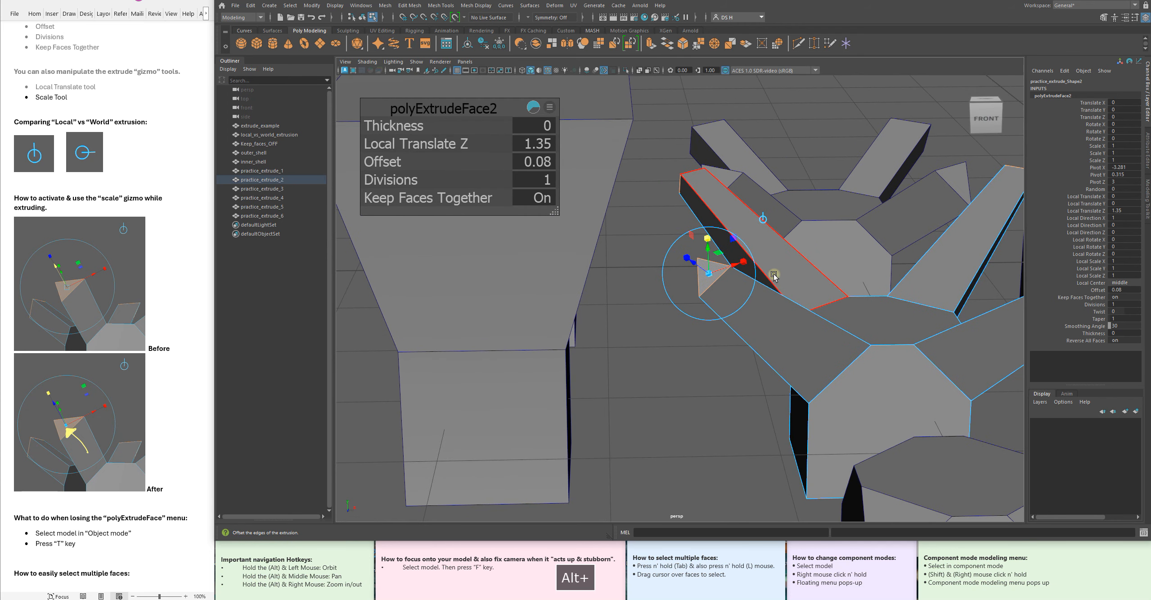
# - Examine the extrude gizmo's move and scale handles up close on one arm's end face, activating handles in turn
pyautogui.keyDown('alt'); pyautogui.moveTo(727, 294); pyautogui.dragTo(759, 291, button='right'); pyautogui.keyUp('alt')
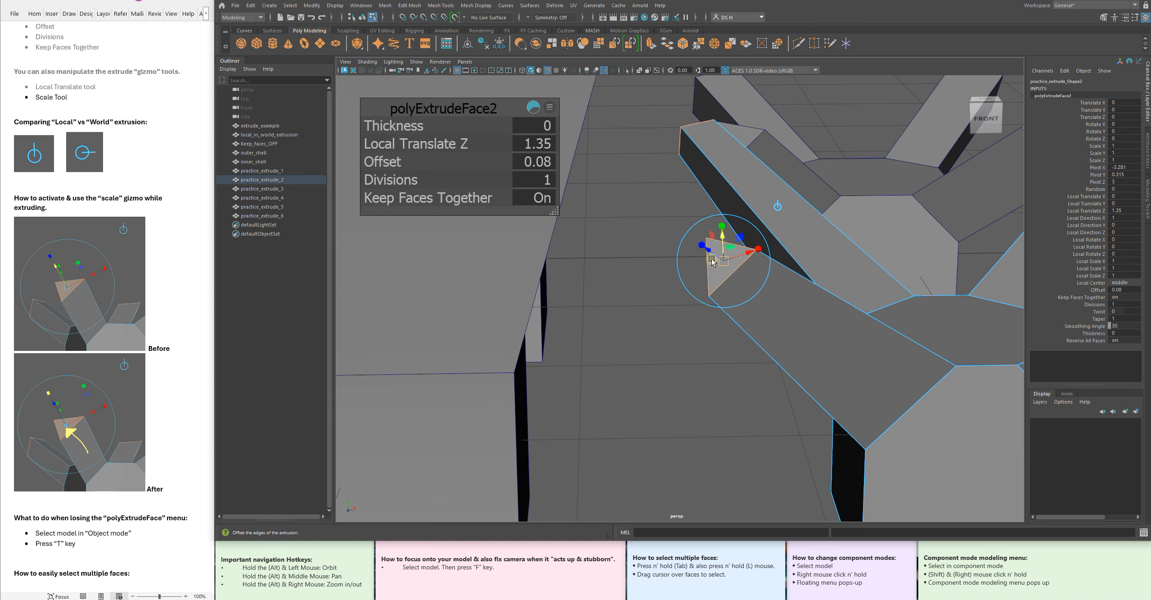
pyautogui.keyDown('alt'); pyautogui.moveTo(727, 262); pyautogui.dragTo(744, 256); pyautogui.keyUp('alt')
pyautogui.keyDown('alt'); pyautogui.moveTo(741, 265); pyautogui.dragTo(707, 232); pyautogui.keyUp('alt')
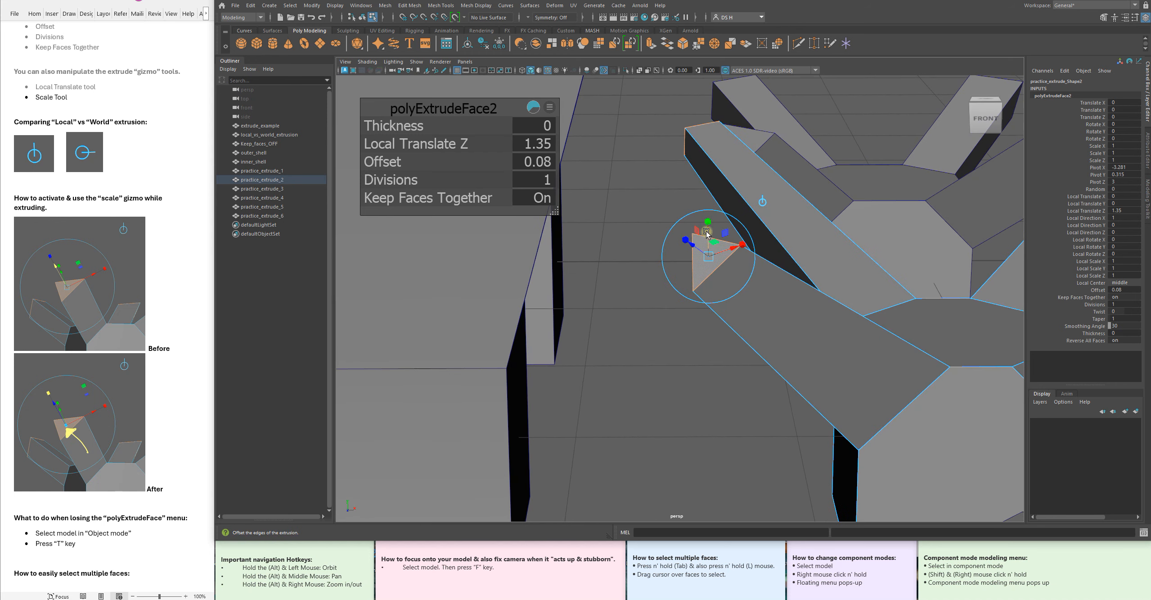
pyautogui.click(710, 230)
pyautogui.keyDown('alt'); pyautogui.moveTo(818, 259); pyautogui.dragTo(725, 231, button='right'); pyautogui.keyUp('alt')
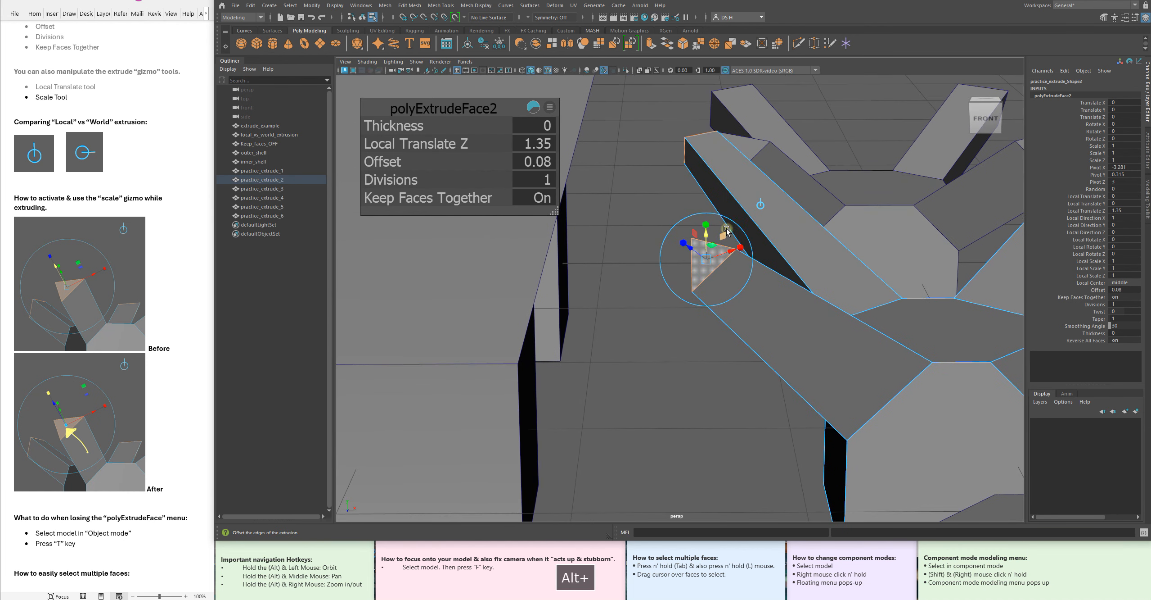
pyautogui.click(707, 220)
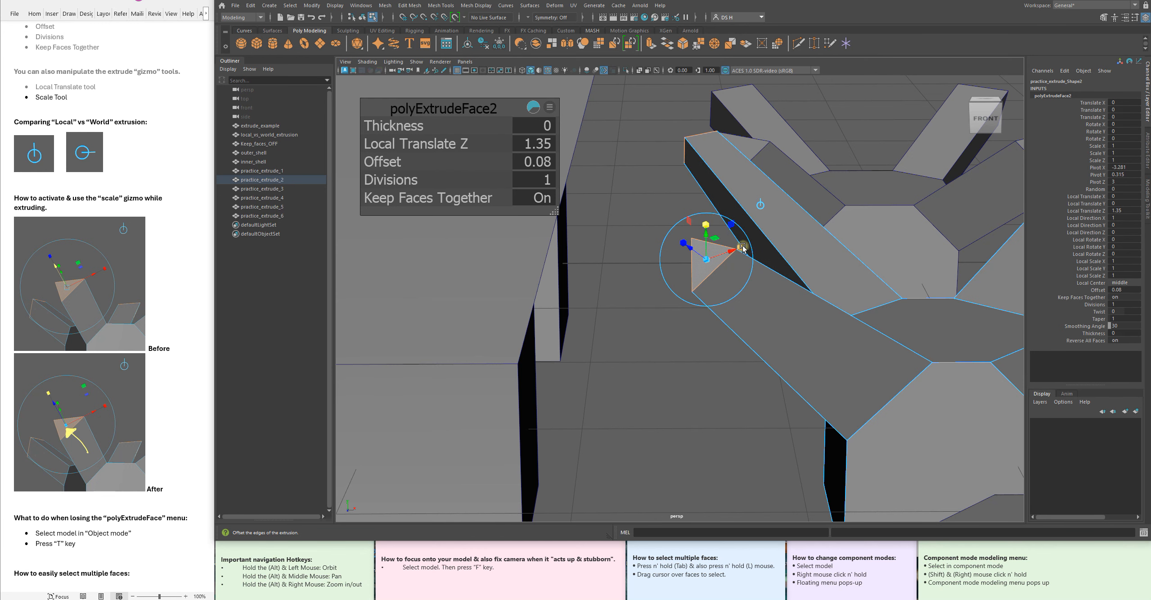
pyautogui.keyDown('alt'); pyautogui.moveTo(683, 240); pyautogui.dragTo(632, 226); pyautogui.keyUp('alt')
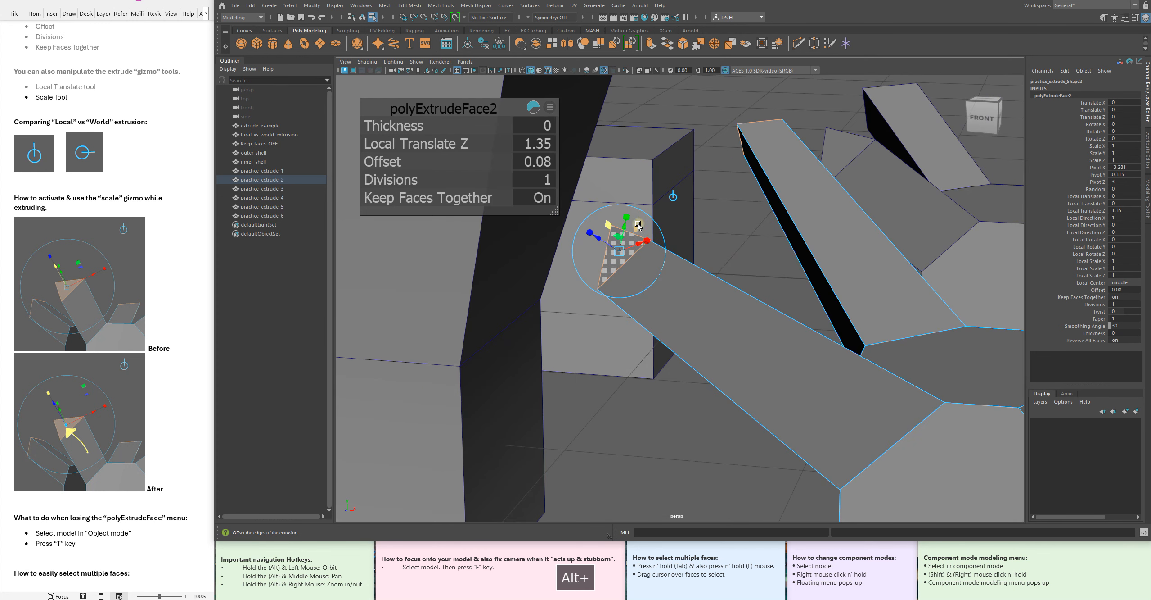
pyautogui.click(628, 215)
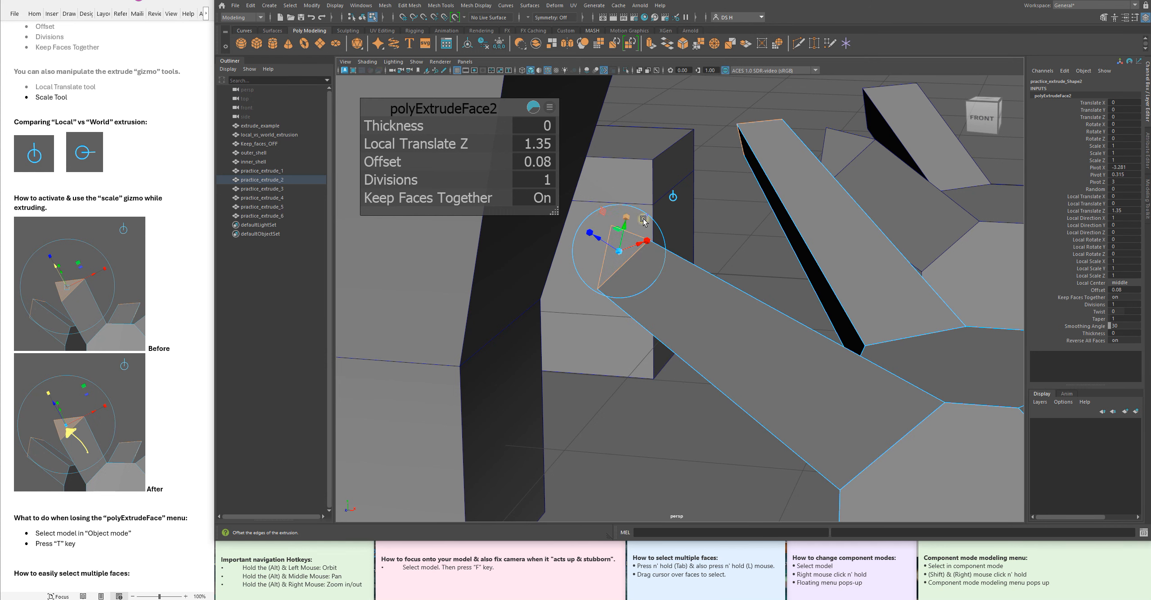
pyautogui.keyDown('alt'); pyautogui.moveTo(728, 290); pyautogui.dragTo(745, 275); pyautogui.keyUp('alt')
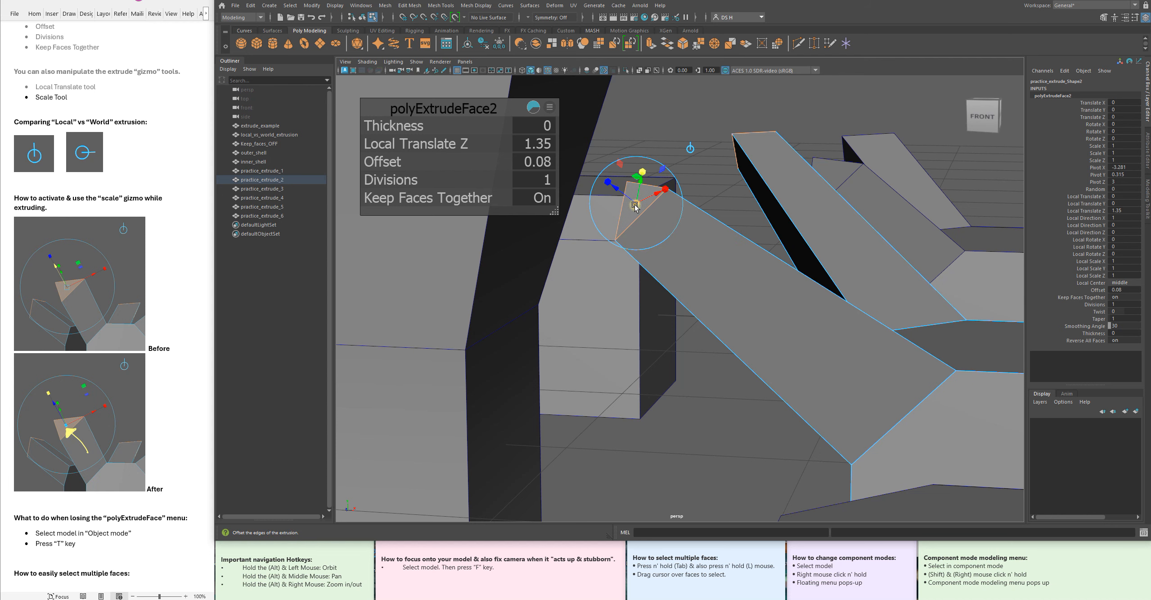
# - Try scaling the end faces uniformly to about 2.83, then undo the scaling and the Offset changes
pyautogui.keyDown('alt'); pyautogui.moveTo(638, 200); pyautogui.dragTo(706, 244); pyautogui.keyUp('alt')
pyautogui.keyDown('alt'); pyautogui.moveTo(706, 244); pyautogui.dragTo(778, 262, button='right'); pyautogui.keyUp('alt')
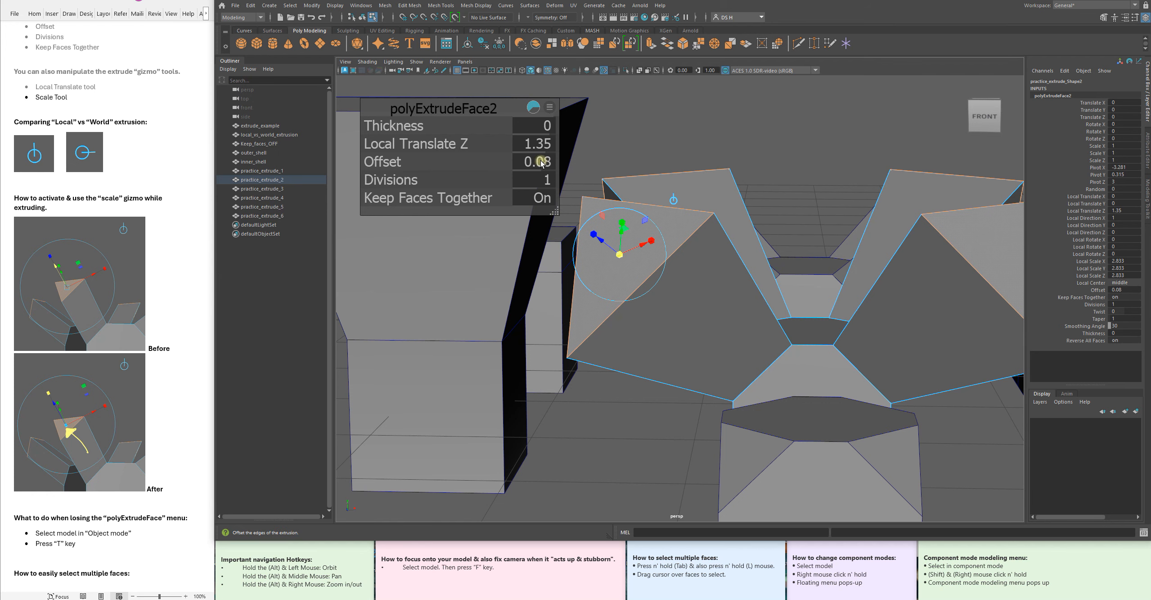
pyautogui.keyDown('alt'); pyautogui.moveTo(742, 227); pyautogui.dragTo(616, 205); pyautogui.keyUp('alt')
pyautogui.hotkey('ctrl', 'z')
pyautogui.keyDown('alt'); pyautogui.moveTo(697, 266); pyautogui.dragTo(736, 263); pyautogui.keyUp('alt')
pyautogui.hotkey('ctrl', 'z')
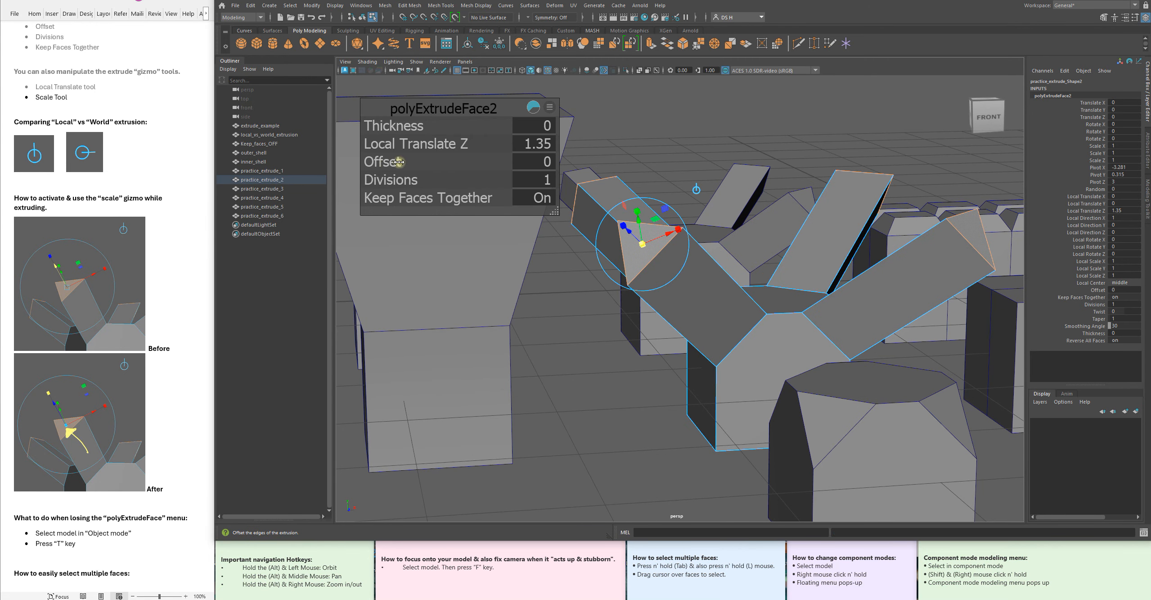
pyautogui.keyDown('alt'); pyautogui.moveTo(681, 224); pyautogui.dragTo(379, 162); pyautogui.keyUp('alt')
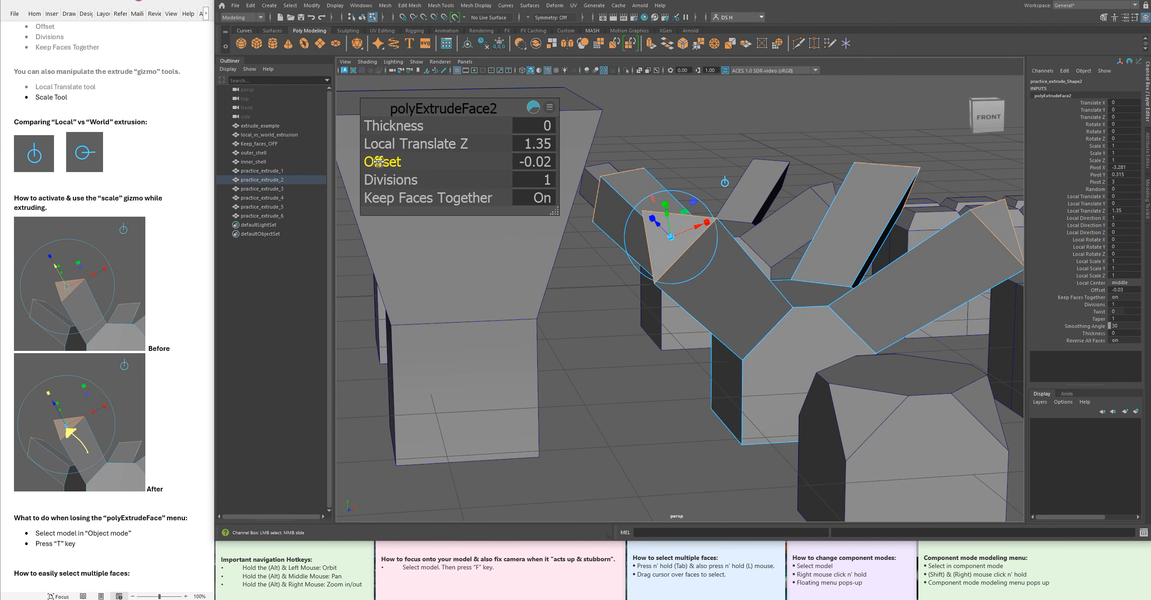
pyautogui.hotkey('ctrl', 'z')
# - Try scaling the end faces uniformly to about 1.93 and then to 0, and reset Local Scale X, Y and Z to 1
pyautogui.keyDown('alt'); pyautogui.moveTo(774, 221); pyautogui.dragTo(760, 204); pyautogui.keyUp('alt')
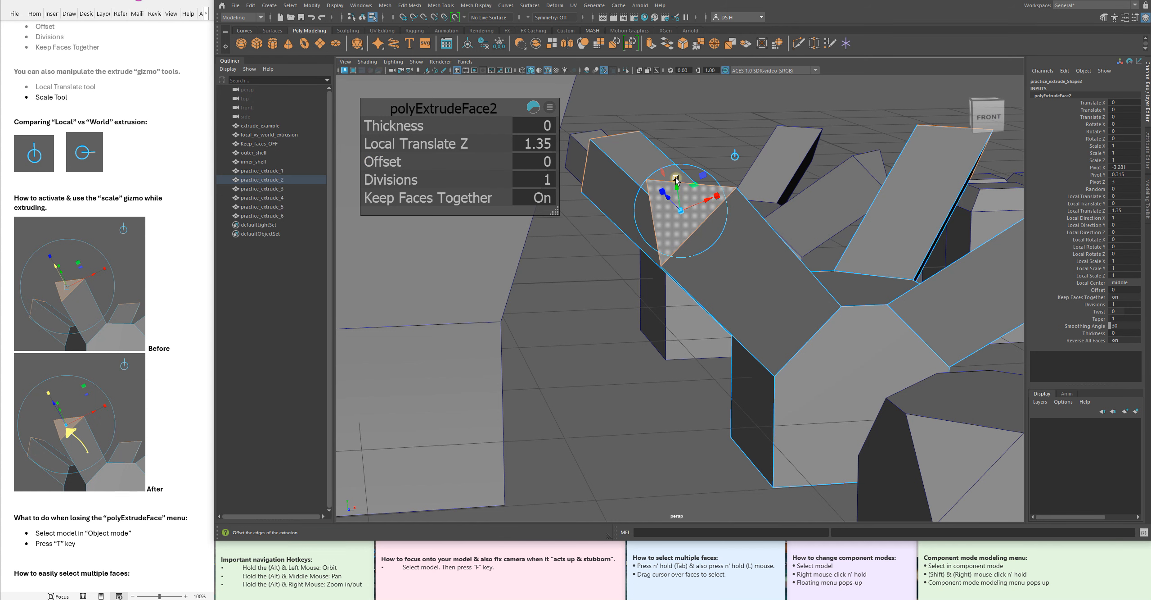
pyautogui.moveTo(681, 209); pyautogui.dragTo(708, 209)
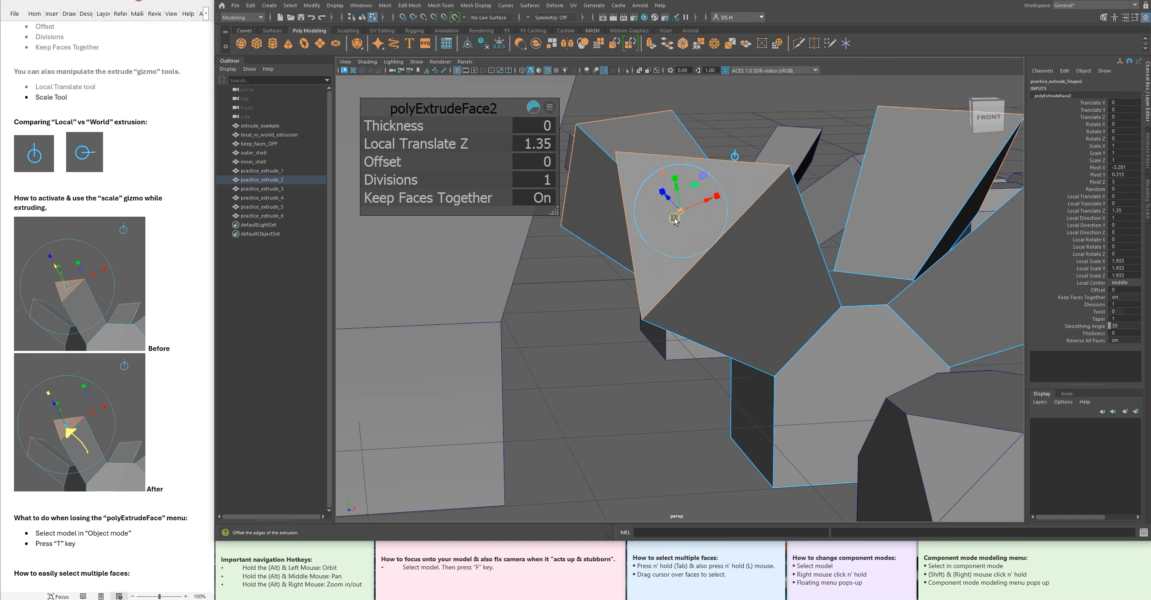
pyautogui.moveTo(1125, 261); pyautogui.dragTo(1128, 272)
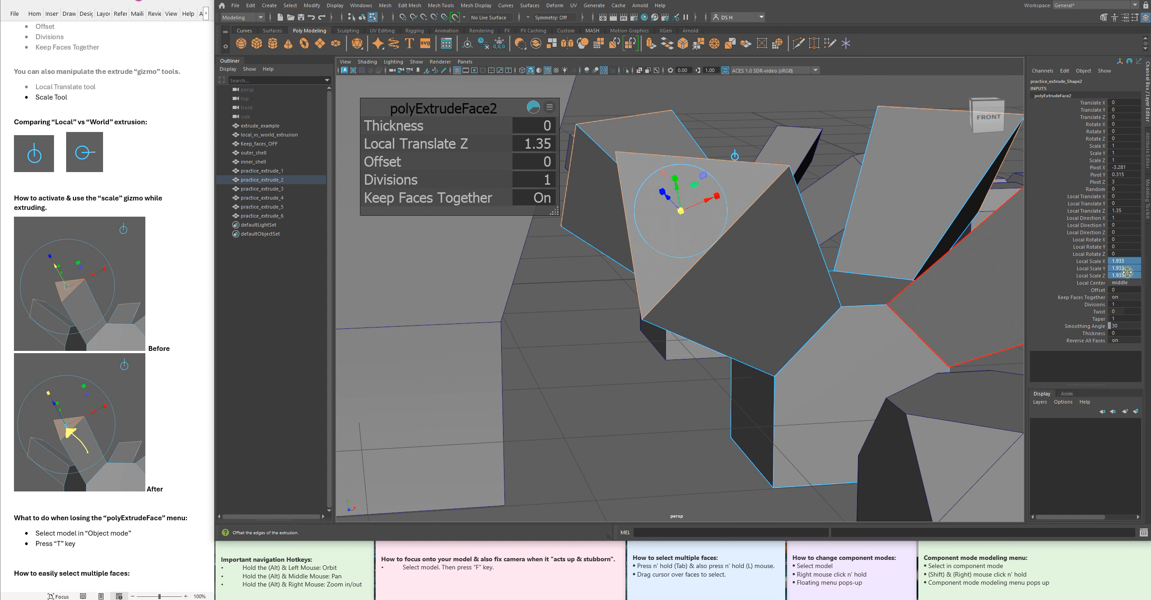
pyautogui.write('0')
pyautogui.press('Return')
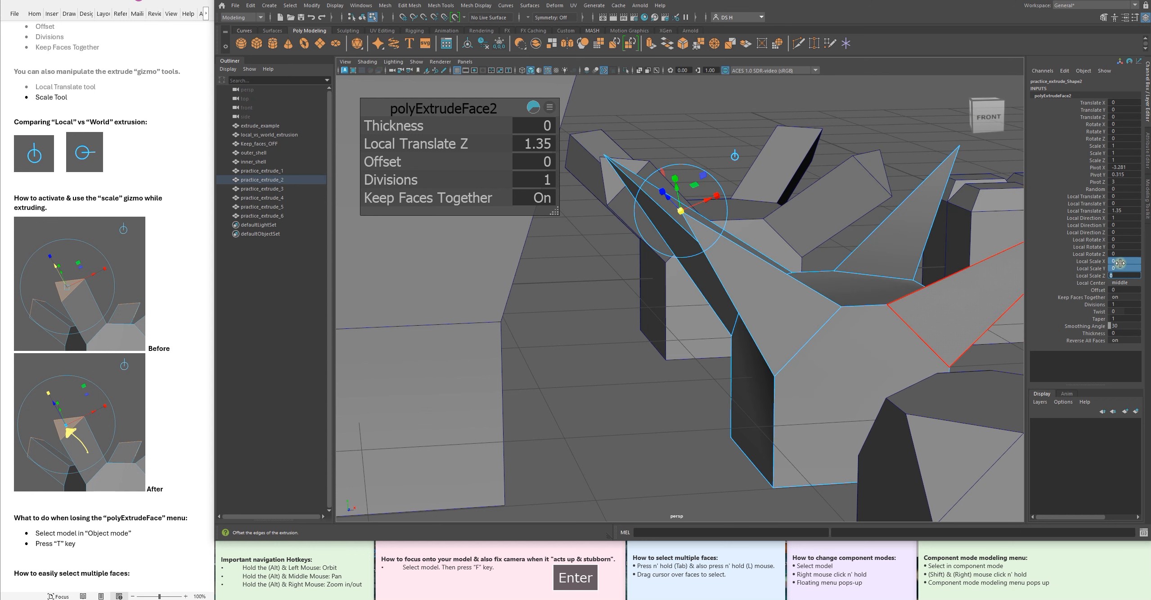
pyautogui.write('1')
pyautogui.press('Return')
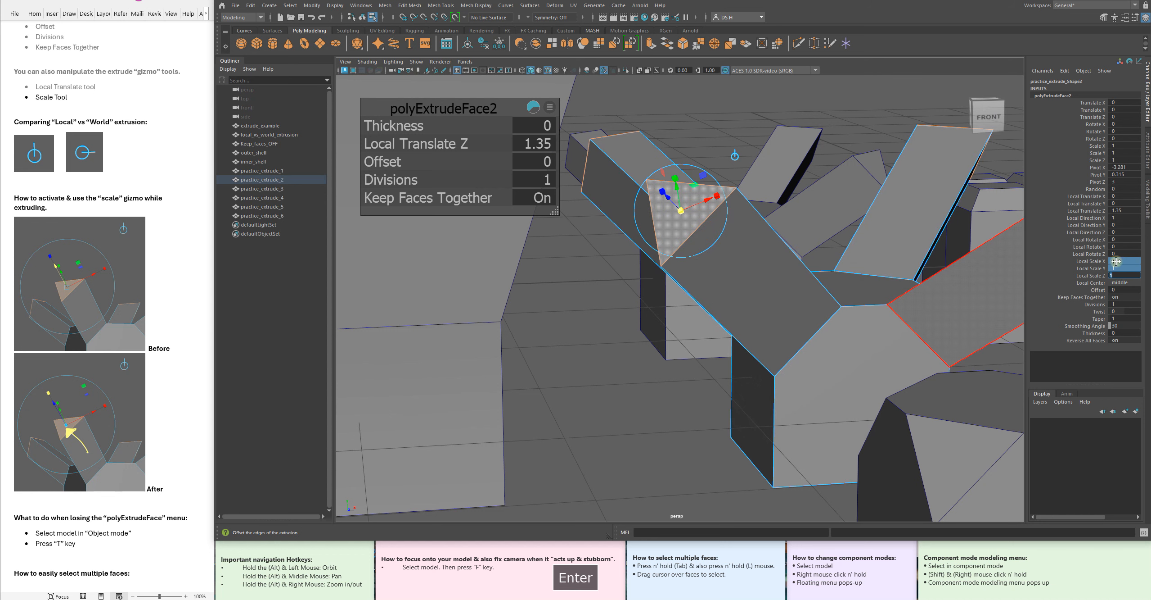
# - Narrow the ends of the four arms by setting the extrusion's Offset to 0.1
pyautogui.keyDown('alt'); pyautogui.moveTo(779, 305); pyautogui.dragTo(758, 303, button='right'); pyautogui.keyUp('alt')
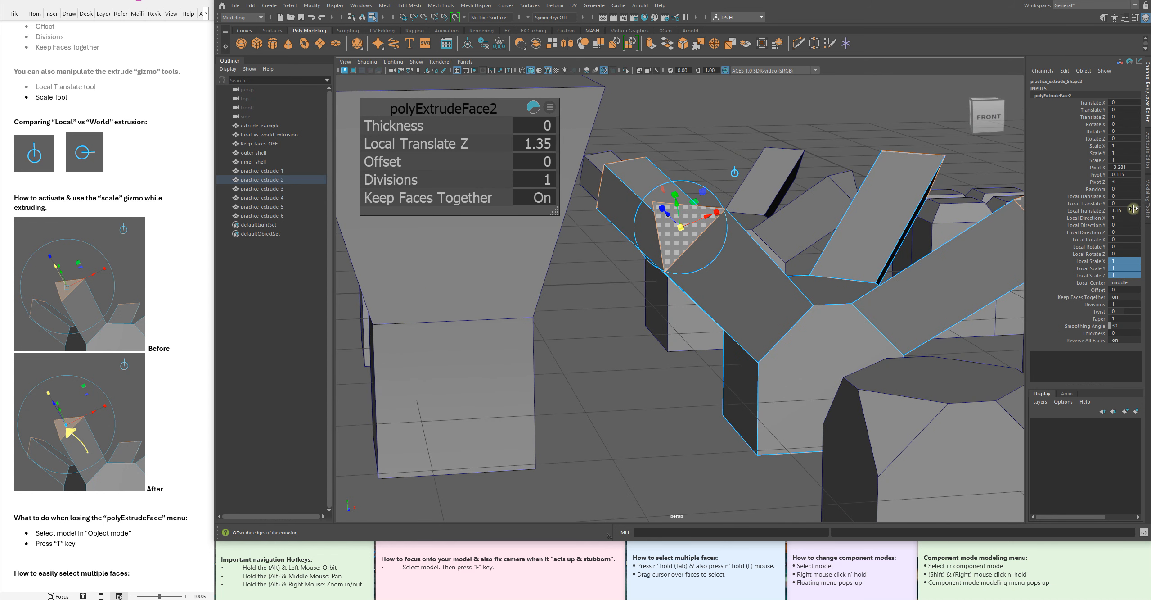
pyautogui.keyDown('alt'); pyautogui.moveTo(791, 294); pyautogui.dragTo(739, 302, button='middle'); pyautogui.keyUp('alt')
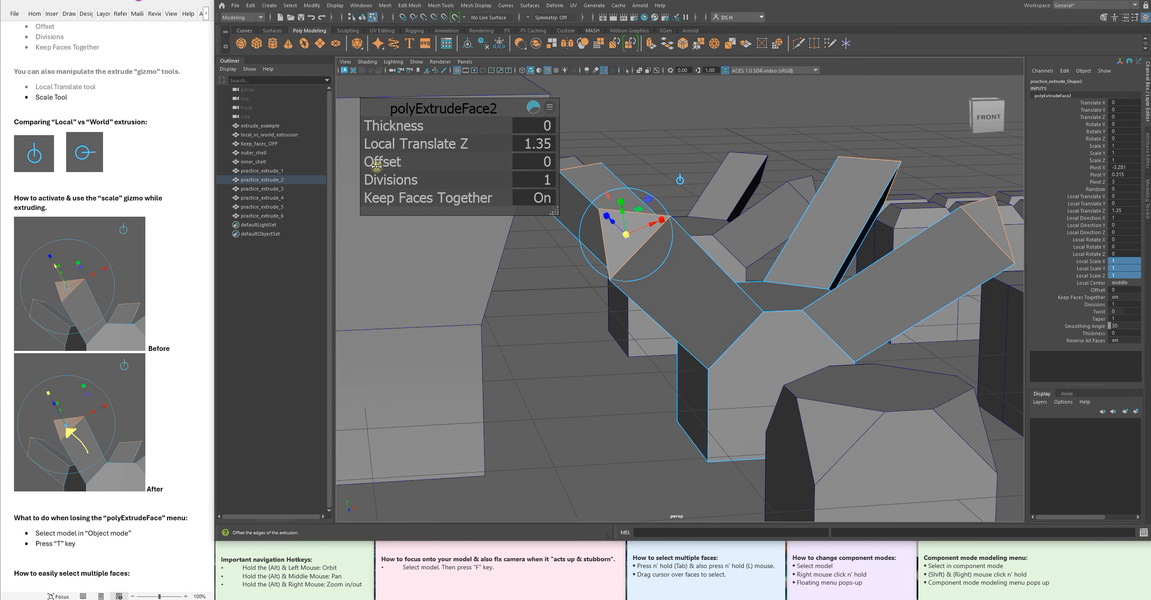
pyautogui.keyDown('alt'); pyautogui.moveTo(480, 213); pyautogui.dragTo(491, 221, button='middle'); pyautogui.keyUp('alt')
pyautogui.moveTo(385, 162)
pyautogui.keyDown('ctrl'); pyautogui.mouseDown()
pyautogui.moveTo(369, 161)
pyautogui.moveTo(407, 161)
pyautogui.mouseUp(); pyautogui.keyUp('ctrl')
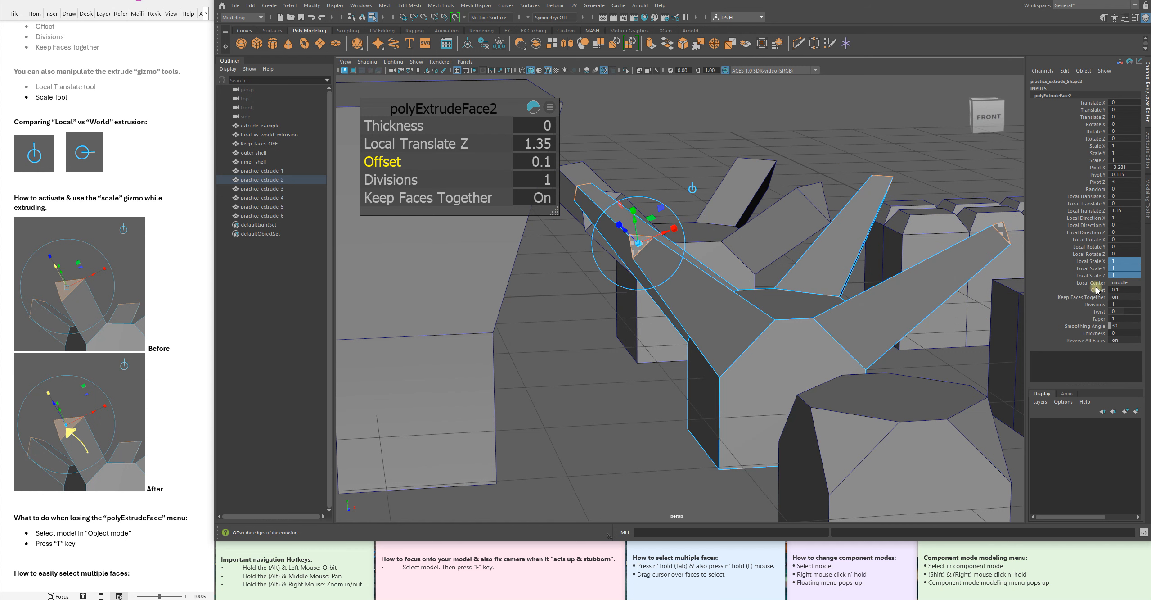
# - Try lengthening the arms to a Local Translate Z of about 2.01, then lower the value to shorten them
pyautogui.keyDown('alt'); pyautogui.moveTo(836, 308); pyautogui.dragTo(788, 278, button='middle'); pyautogui.keyUp('alt')
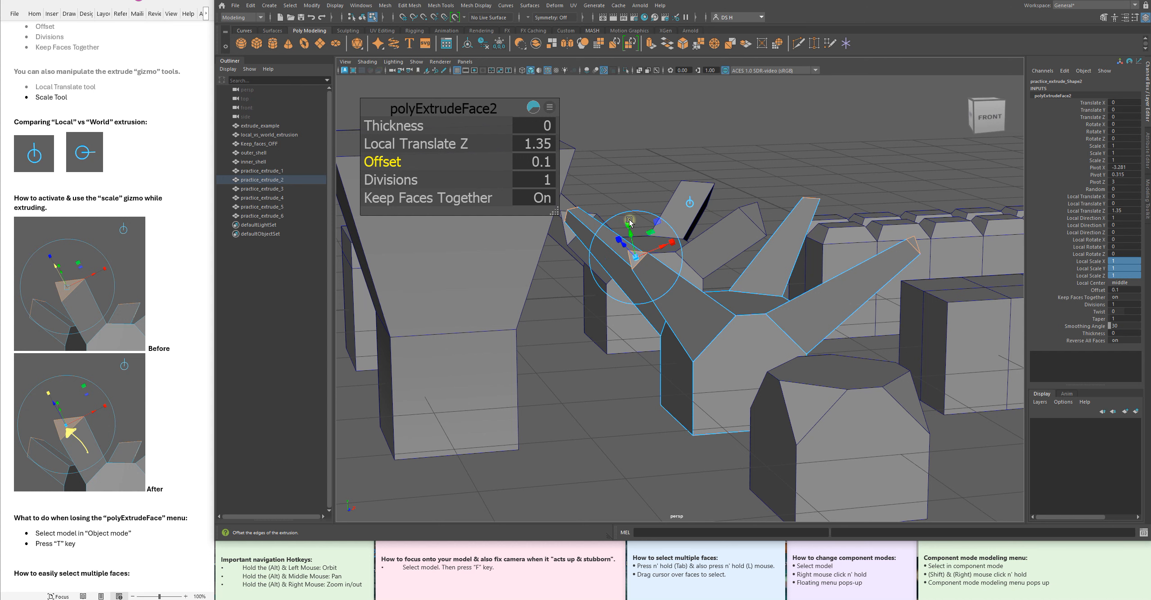
pyautogui.keyDown('alt'); pyautogui.moveTo(811, 301); pyautogui.dragTo(700, 300); pyautogui.keyUp('alt')
pyautogui.keyDown('alt'); pyautogui.moveTo(728, 343); pyautogui.dragTo(540, 208); pyautogui.keyUp('alt')
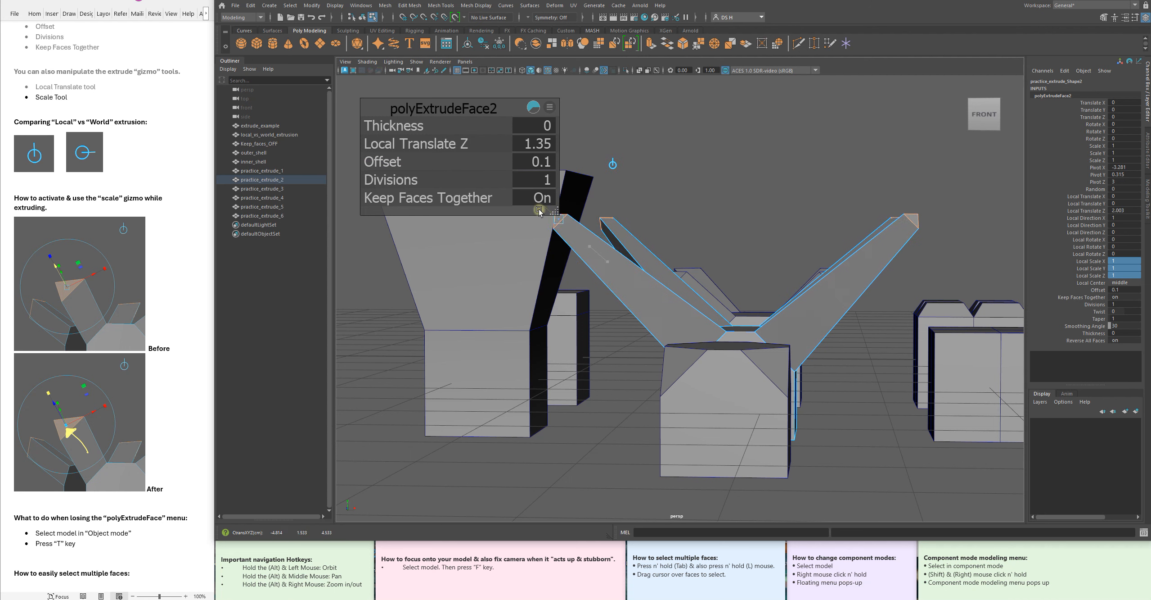
pyautogui.moveTo(386, 144)
pyautogui.keyDown('alt'); pyautogui.mouseDown()
pyautogui.moveTo(405, 178)
pyautogui.moveTo(386, 160)
pyautogui.mouseUp(); pyautogui.keyUp('alt')
pyautogui.keyDown('alt'); pyautogui.moveTo(906, 203); pyautogui.dragTo(874, 225); pyautogui.keyUp('alt')
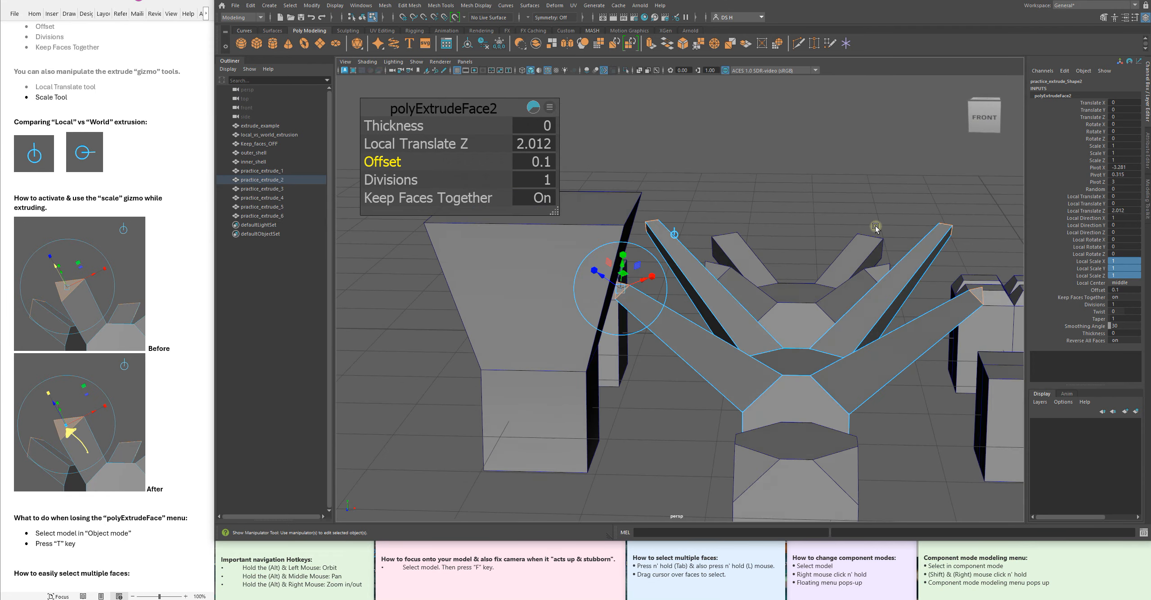
pyautogui.keyDown('ctrl'); pyautogui.moveTo(422, 147); pyautogui.dragTo(851, 356); pyautogui.keyUp('ctrl')
# - Return the finished practice_extrude_2 cube to object mode and bring practice_extrude_6 into face selection mode
pyautogui.click(788, 335)
pyautogui.moveTo(851, 356); pyautogui.dragTo(963, 234, button='right')
pyautogui.click(963, 234)
pyautogui.click(857, 322)
pyautogui.keyDown('alt'); pyautogui.moveTo(857, 321); pyautogui.dragTo(706, 288); pyautogui.keyUp('alt')
pyautogui.scroll(-5, 715, 295)
pyautogui.moveTo(706, 288); pyautogui.dragTo(706, 315, button='right')
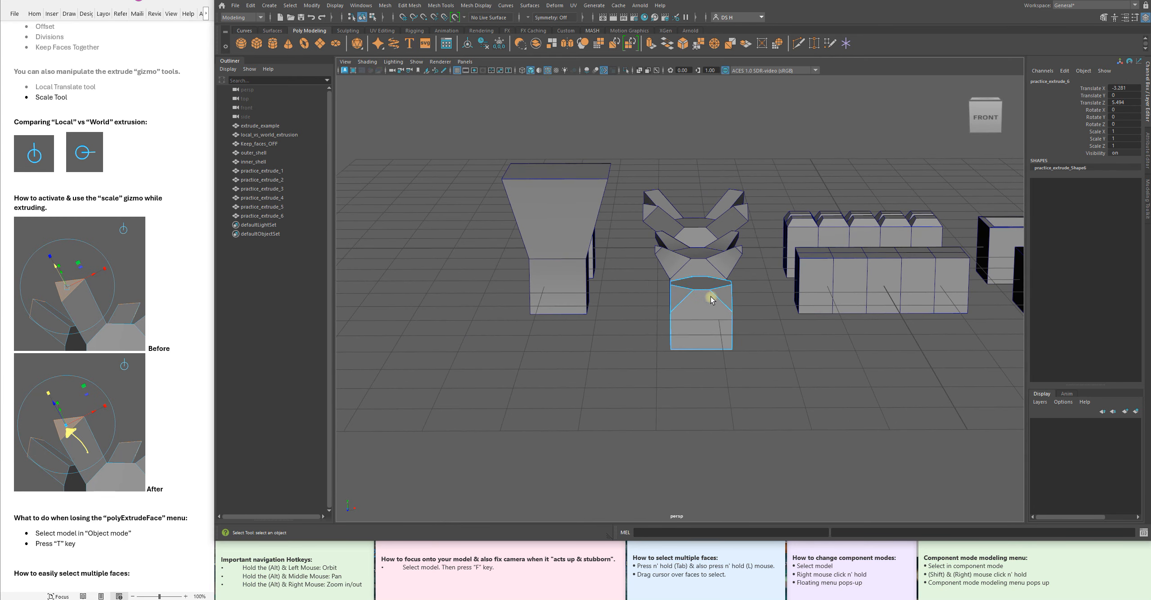
# - Select the four beveled corner faces of practice_extrude_6 and apply Extrude Face to them
pyautogui.keyDown('alt'); pyautogui.moveTo(753, 329); pyautogui.dragTo(855, 369); pyautogui.keyUp('alt')
pyautogui.click(734, 347)
pyautogui.keyDown('shift'); pyautogui.click(789, 335); pyautogui.keyUp('shift')
pyautogui.keyDown('alt'); pyautogui.moveTo(788, 337); pyautogui.dragTo(761, 288); pyautogui.keyUp('alt')
pyautogui.keyDown('shift'); pyautogui.click(715, 370); pyautogui.keyUp('shift')
pyautogui.keyDown('shift'); pyautogui.click(773, 349); pyautogui.keyUp('shift')
pyautogui.keyDown('shift'); pyautogui.rightClick(762, 265); pyautogui.keyUp('shift')
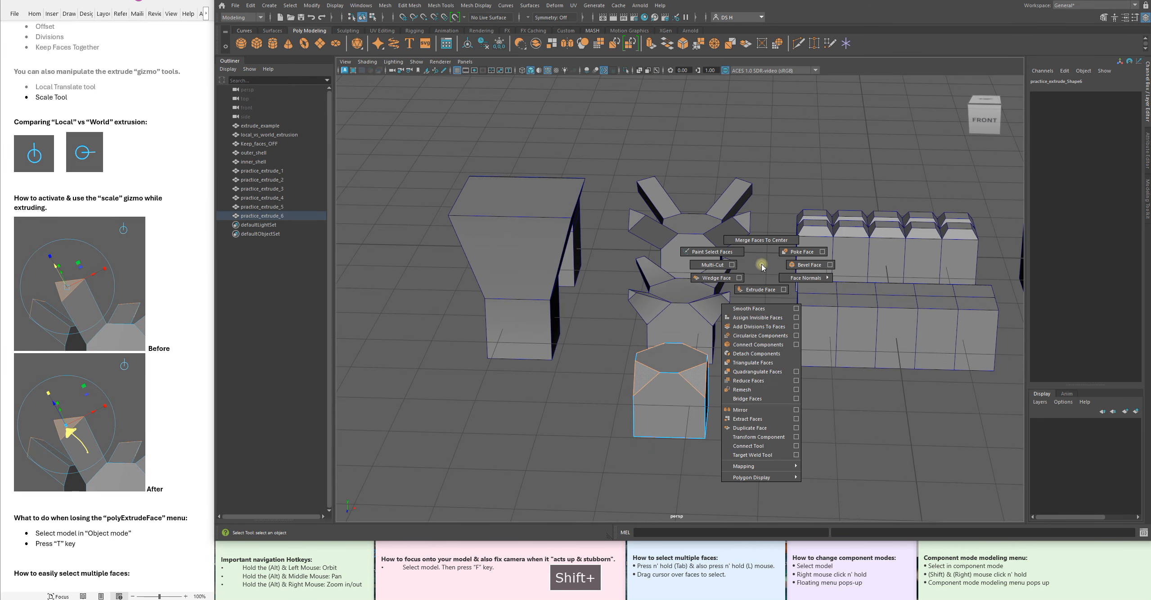
pyautogui.click(760, 290)
# - Switch the corner-face extrusion's gizmo on practice_extrude_6 from local to world orientation
pyautogui.keyDown('alt'); pyautogui.moveTo(767, 417); pyautogui.dragTo(838, 387); pyautogui.keyUp('alt')
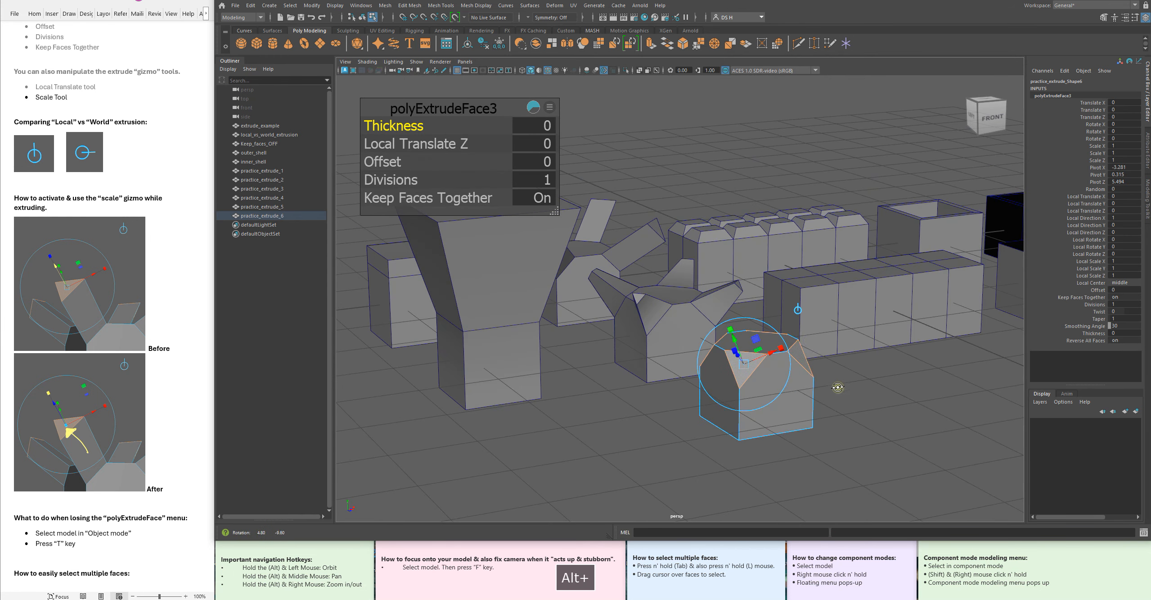
pyautogui.keyDown('alt'); pyautogui.moveTo(813, 327); pyautogui.dragTo(767, 309); pyautogui.keyUp('alt')
pyautogui.keyDown('alt'); pyautogui.moveTo(767, 309); pyautogui.dragTo(823, 298, button='right'); pyautogui.keyUp('alt')
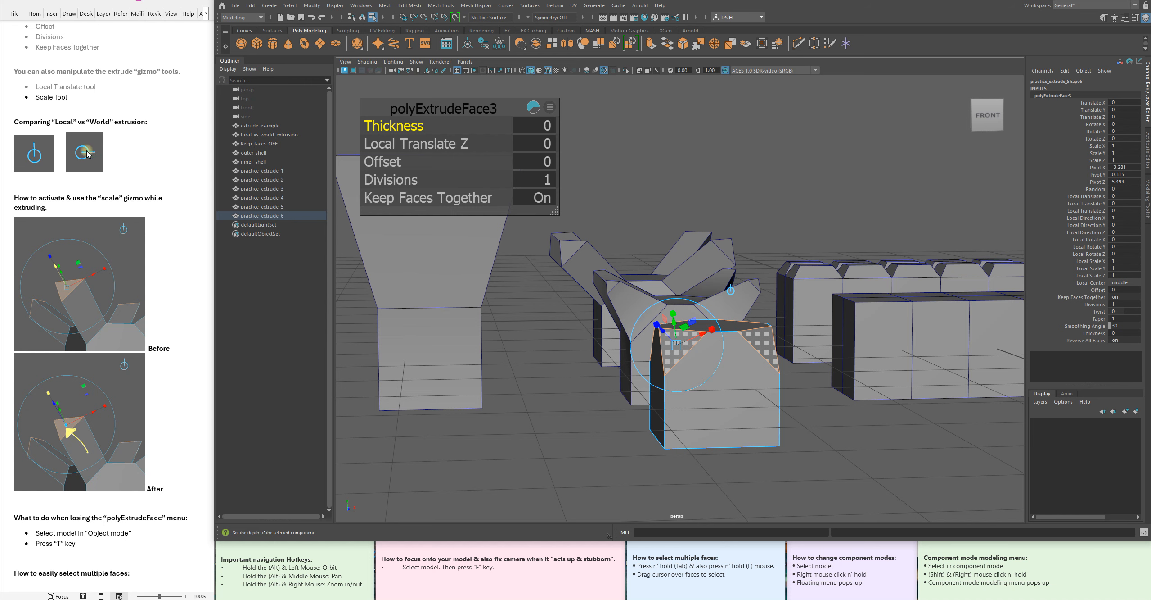
pyautogui.click(732, 289)
pyautogui.keyDown('alt'); pyautogui.moveTo(837, 393); pyautogui.dragTo(705, 346); pyautogui.keyUp('alt')
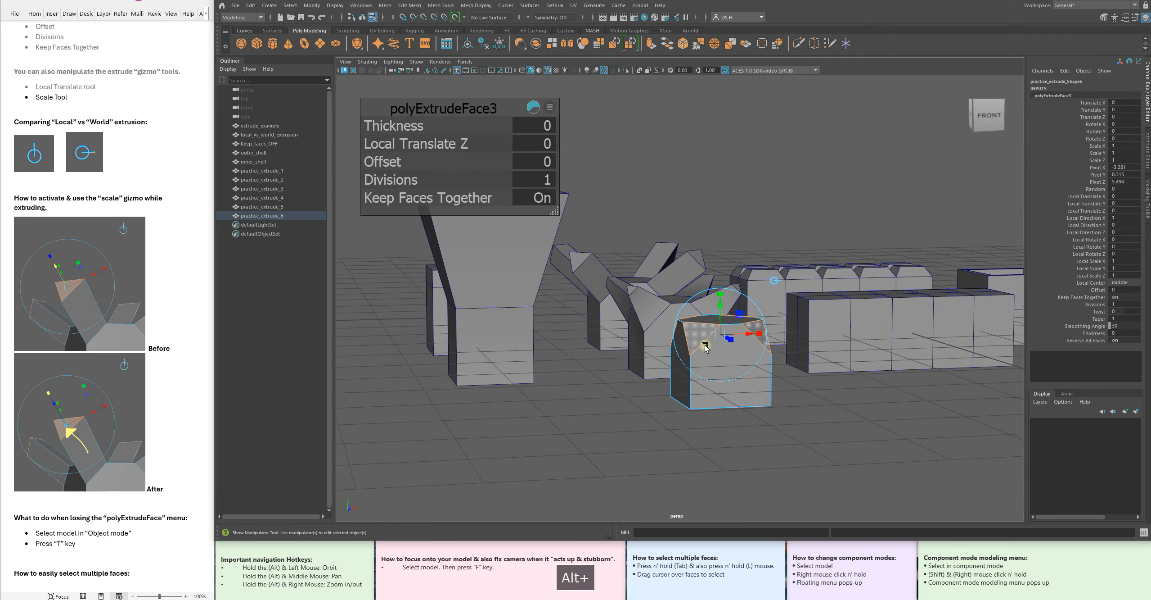
# - Pull the four corner faces straight up in world Y to a Translate Y of about 1.70
pyautogui.moveTo(723, 307); pyautogui.dragTo(751, 259)
pyautogui.keyDown('alt'); pyautogui.moveTo(750, 260); pyautogui.dragTo(800, 262, button='right'); pyautogui.keyUp('alt')
pyautogui.keyDown('alt'); pyautogui.moveTo(693, 252); pyautogui.dragTo(725, 295); pyautogui.keyUp('alt')
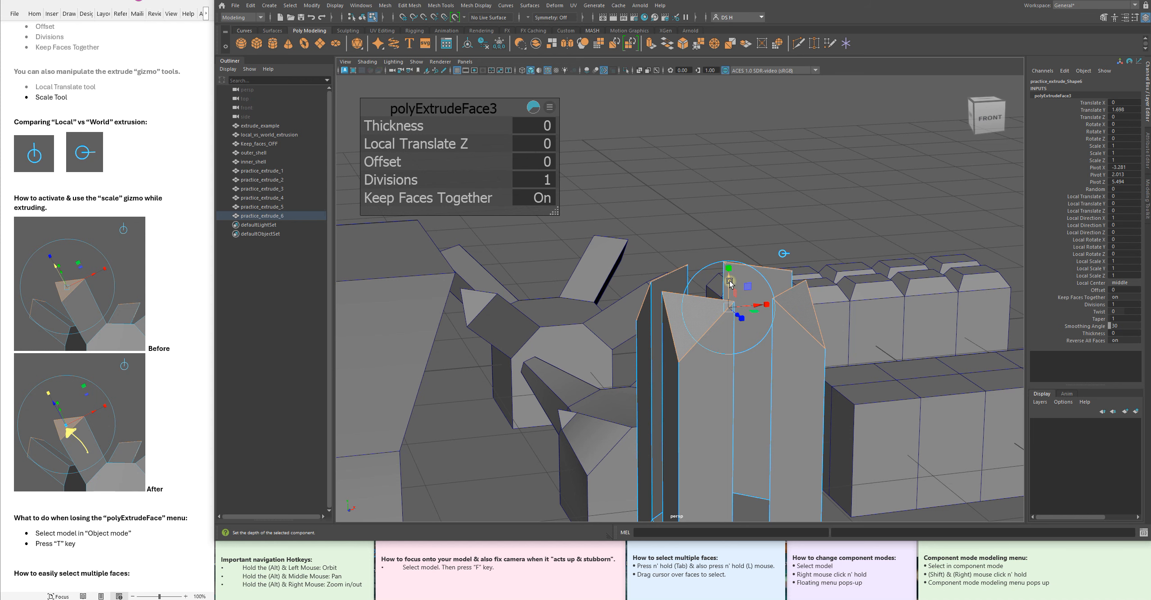
pyautogui.moveTo(730, 282)
pyautogui.mouseDown()
pyautogui.moveTo(729, 419)
pyautogui.moveTo(729, 281)
pyautogui.mouseUp()
pyautogui.keyDown('alt'); pyautogui.moveTo(841, 328); pyautogui.dragTo(739, 321, button='right'); pyautogui.keyUp('alt')
pyautogui.keyDown('alt'); pyautogui.moveTo(739, 322); pyautogui.dragTo(743, 330); pyautogui.keyUp('alt')
pyautogui.keyDown('alt'); pyautogui.moveTo(742, 331); pyautogui.dragTo(741, 228, button='middle'); pyautogui.keyUp('alt')
pyautogui.keyDown('alt'); pyautogui.moveTo(740, 227); pyautogui.dragTo(766, 229); pyautogui.keyUp('alt')
pyautogui.keyDown('alt'); pyautogui.moveTo(765, 229); pyautogui.dragTo(705, 215, button='right'); pyautogui.keyUp('alt')
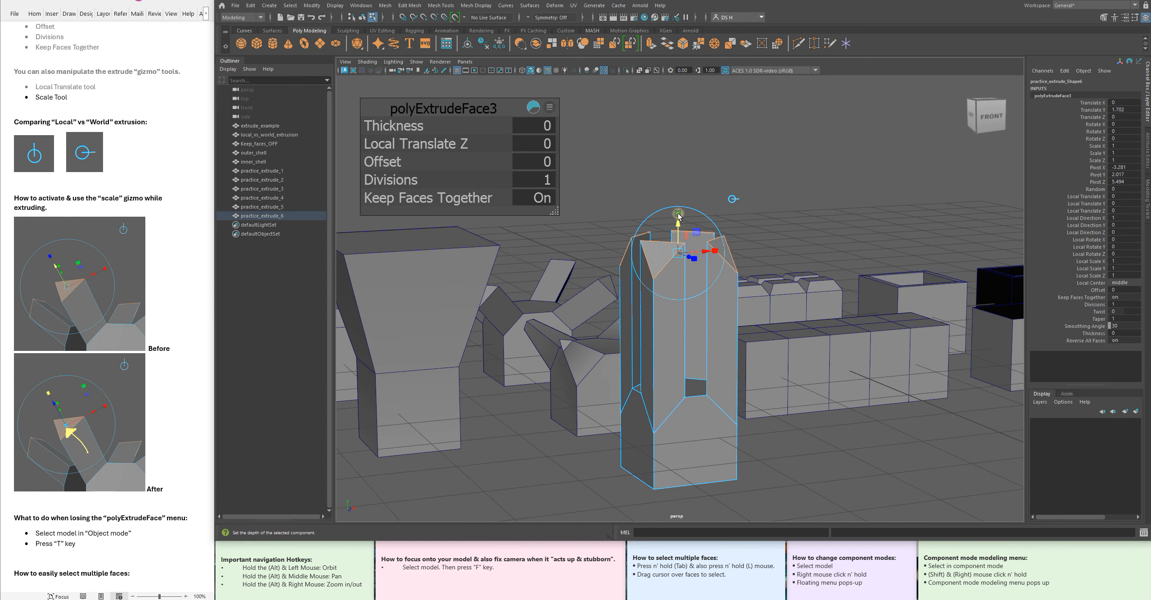
# - Flatten the tops of the four pillars by scaling them to about 0 in world Y, and return to object mode
pyautogui.moveTo(680, 211); pyautogui.dragTo(677, 253)
pyautogui.keyDown('alt'); pyautogui.moveTo(846, 356); pyautogui.dragTo(898, 397); pyautogui.keyUp('alt')
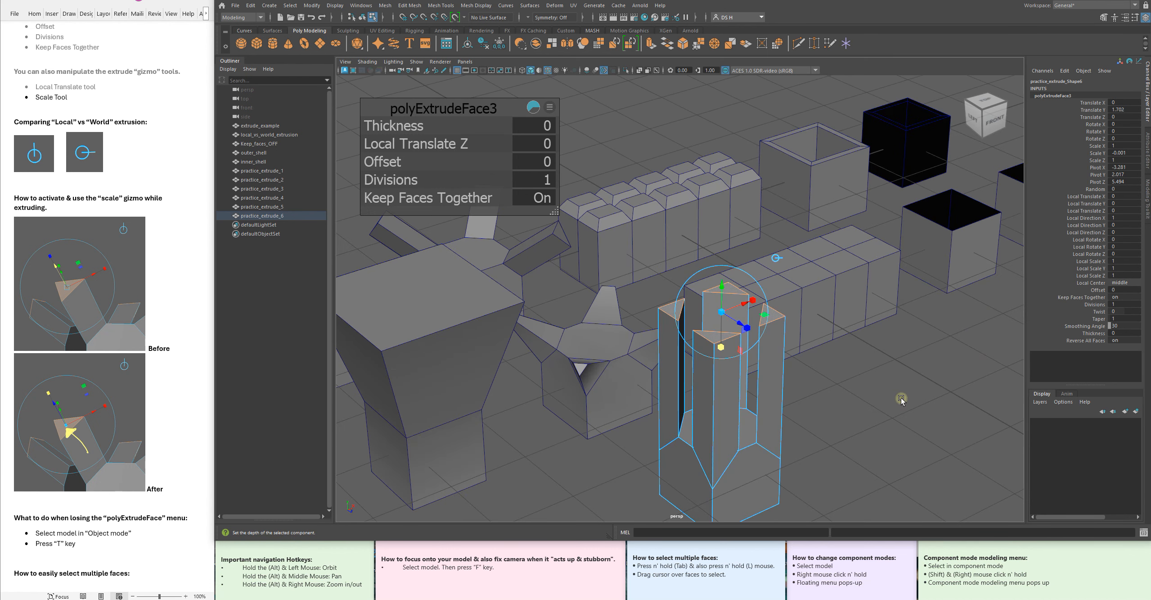
pyautogui.click(902, 398)
pyautogui.moveTo(748, 381); pyautogui.dragTo(869, 279, button='right')
pyautogui.keyDown('alt'); pyautogui.moveTo(869, 281); pyautogui.dragTo(793, 337); pyautogui.keyUp('alt')
pyautogui.click(779, 353)
# - Compare practice_extrude_6 with the locally extruded cubes from several angles, and scroll the notes to the section on extruding into separate portions
pyautogui.keyDown('alt'); pyautogui.moveTo(828, 398); pyautogui.dragTo(628, 316); pyautogui.keyUp('alt')
pyautogui.click(633, 358)
pyautogui.keyDown('alt'); pyautogui.moveTo(616, 360); pyautogui.dragTo(648, 428); pyautogui.keyUp('alt')
pyautogui.click(729, 396)
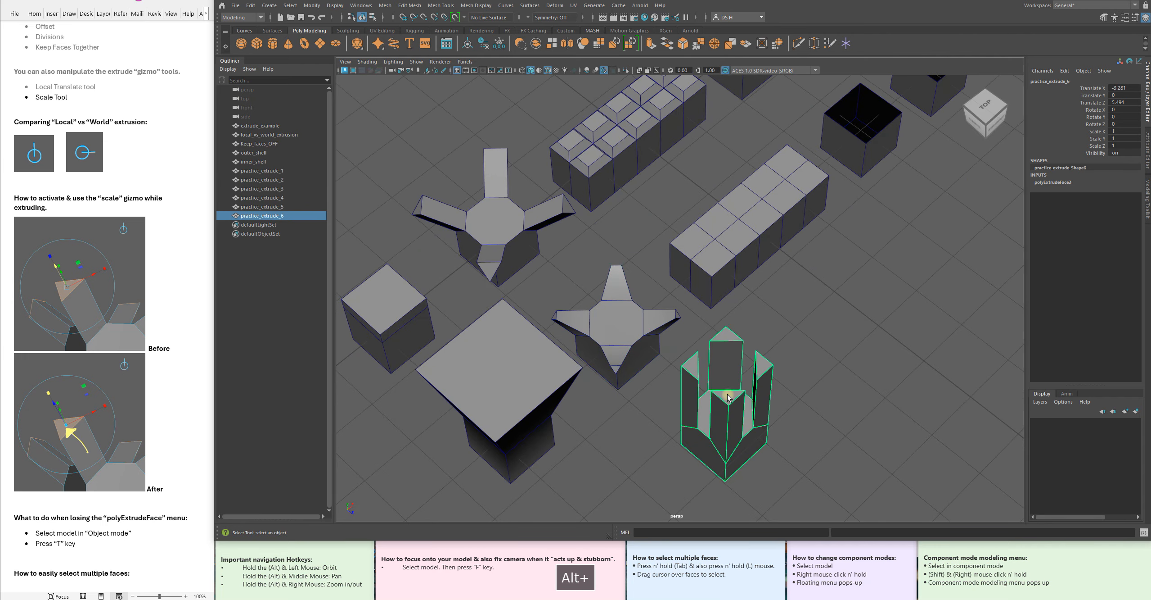
pyautogui.keyDown('alt'); pyautogui.moveTo(731, 398); pyautogui.dragTo(818, 435); pyautogui.keyUp('alt')
pyautogui.keyDown('alt'); pyautogui.moveTo(589, 367); pyautogui.dragTo(532, 329); pyautogui.keyUp('alt')
pyautogui.scroll(-6, 118, 330)
pyautogui.keyDown('alt'); pyautogui.moveTo(533, 297); pyautogui.dragTo(572, 243, button='middle'); pyautogui.keyUp('alt')
pyautogui.scroll(4, 524, 280)
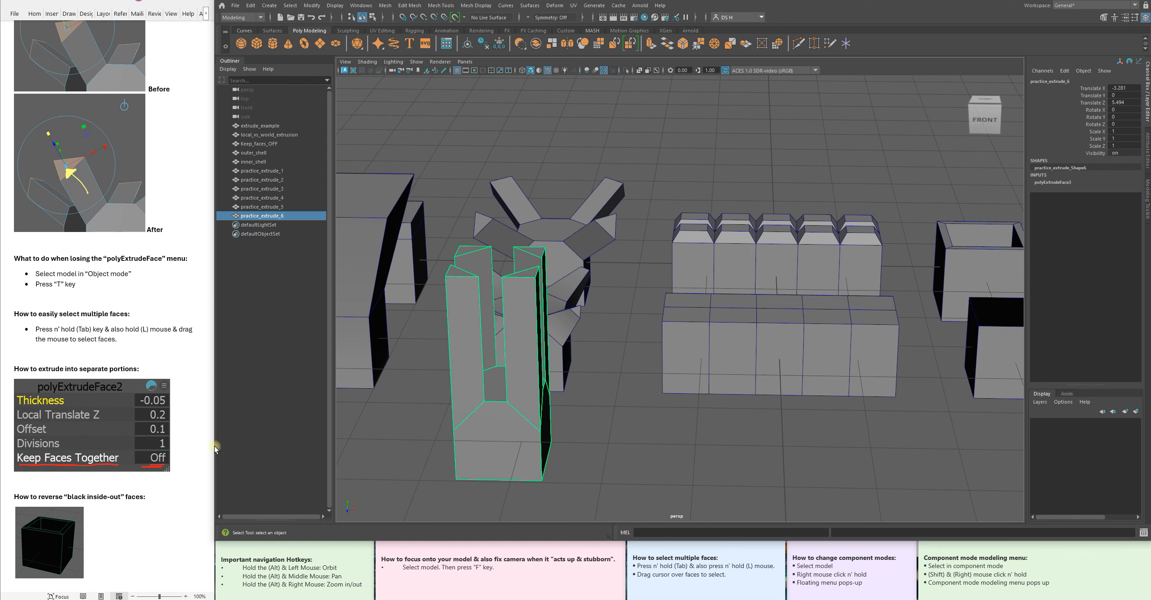
pyautogui.keyDown('alt'); pyautogui.moveTo(562, 315); pyautogui.dragTo(593, 331); pyautogui.keyUp('alt')
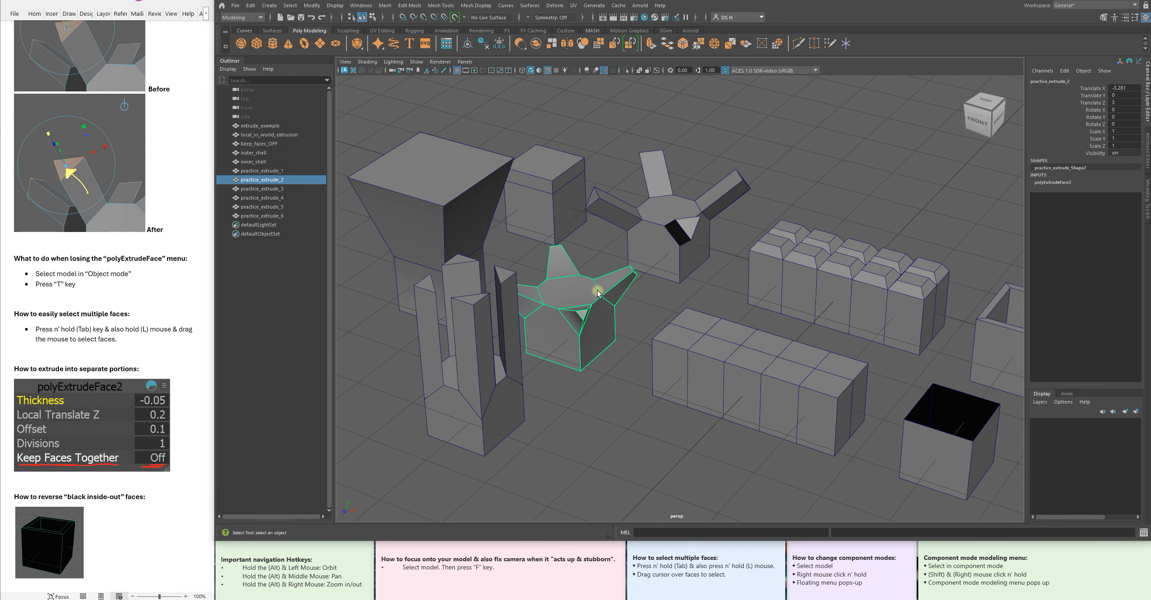
# - Redisplay the polyExtrudeFace settings of practice_extrude_2, move the settings box aside, and deselect the model with the Move tool active
pyautogui.keyDown('alt'); pyautogui.moveTo(639, 369); pyautogui.dragTo(650, 273, button='middle'); pyautogui.keyUp('alt')
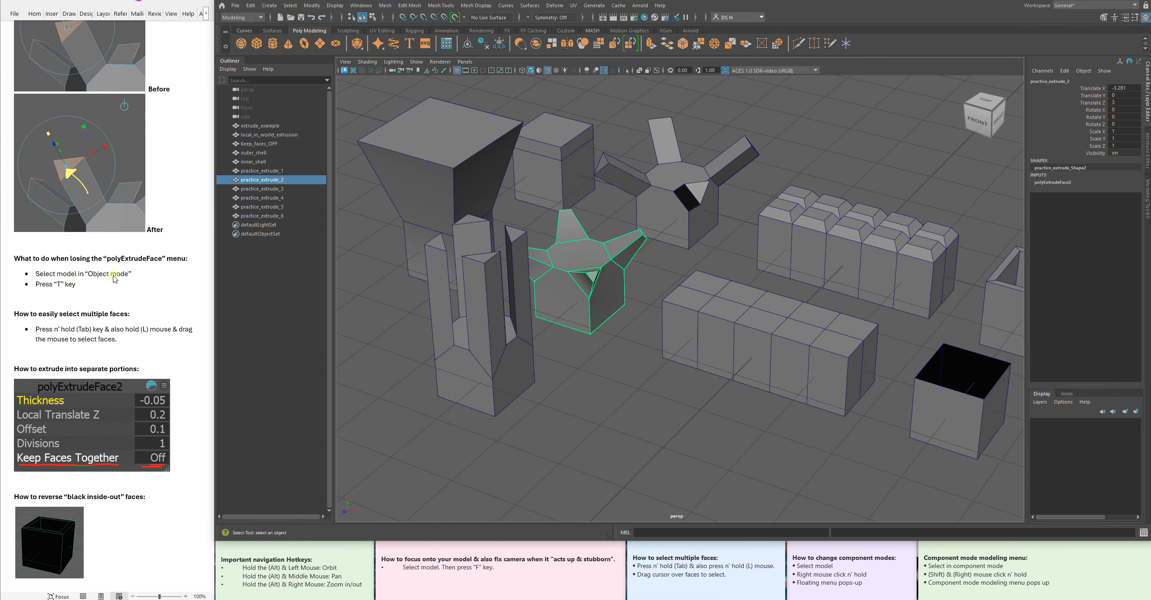
pyautogui.keyDown('alt'); pyautogui.moveTo(583, 280); pyautogui.dragTo(540, 345); pyautogui.keyUp('alt')
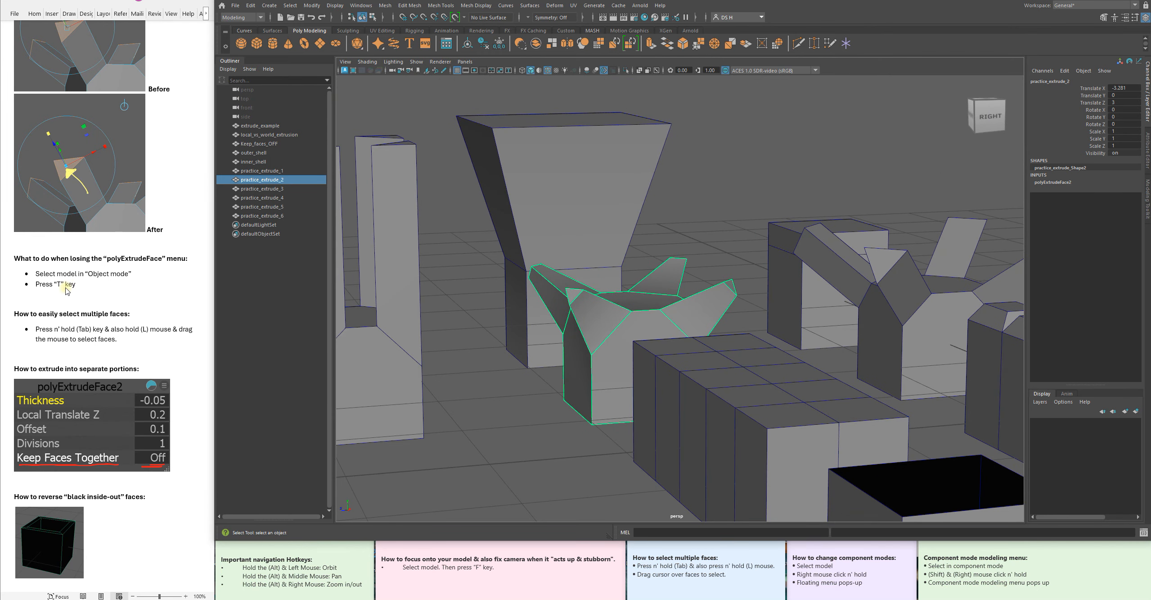
pyautogui.press('t')
pyautogui.moveTo(465, 113); pyautogui.dragTo(806, 123)
pyautogui.keyDown('alt'); pyautogui.moveTo(639, 310); pyautogui.dragTo(824, 348); pyautogui.keyUp('alt')
pyautogui.click(750, 344)
pyautogui.keyDown('alt'); pyautogui.moveTo(750, 344); pyautogui.dragTo(672, 309, button='right'); pyautogui.keyUp('alt')
pyautogui.press('w')
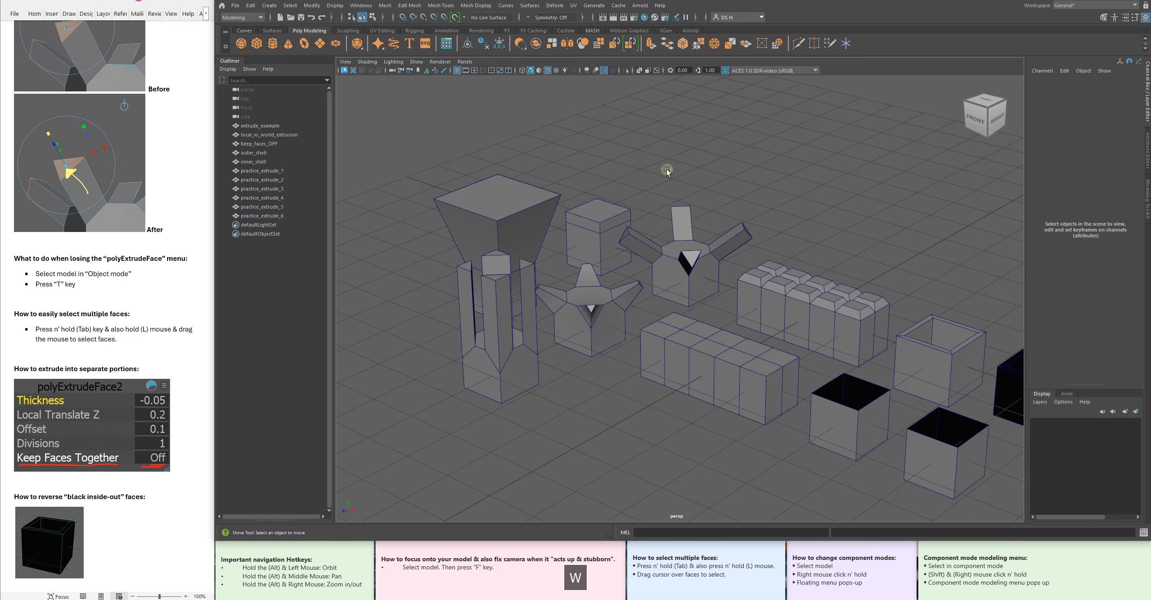
# - Advance the notes to the section on selecting multiple faces, and put practice_extrude_3 into face mode
pyautogui.scroll(-1, 108, 290)
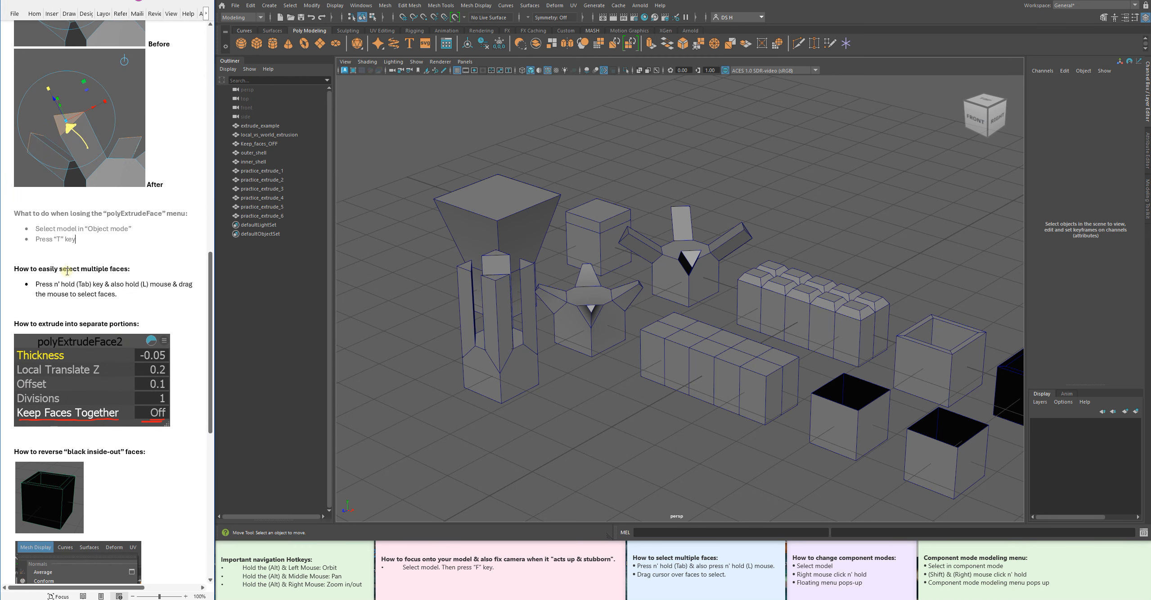
pyautogui.keyDown('alt'); pyautogui.moveTo(561, 297); pyautogui.dragTo(643, 341); pyautogui.keyUp('alt')
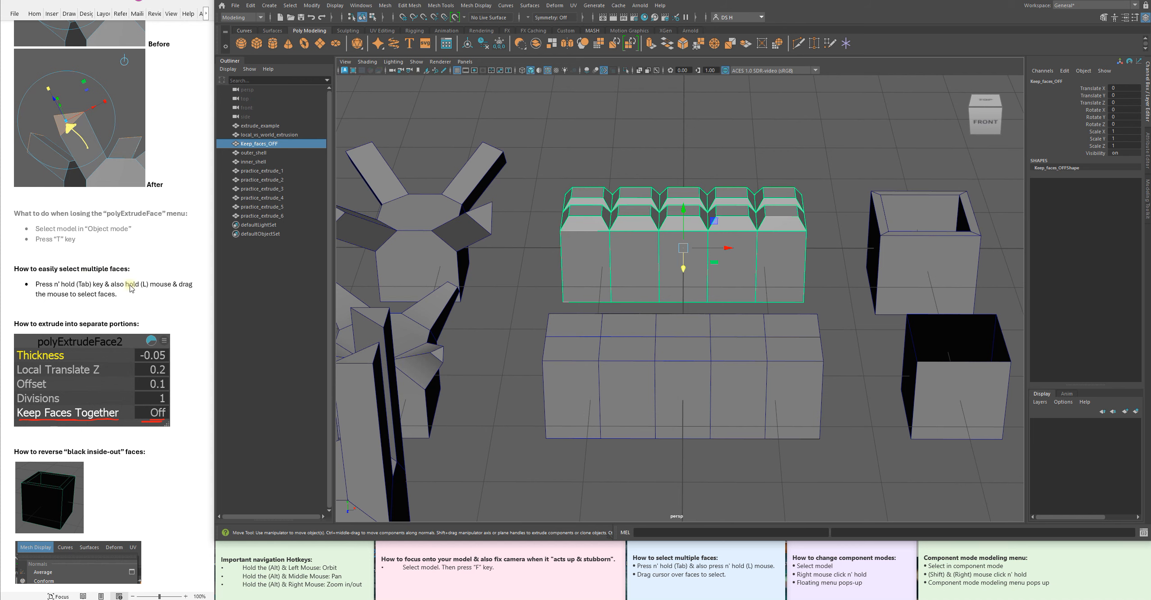
pyautogui.keyDown('alt'); pyautogui.moveTo(662, 345); pyautogui.dragTo(594, 294); pyautogui.keyUp('alt')
pyautogui.click(665, 304)
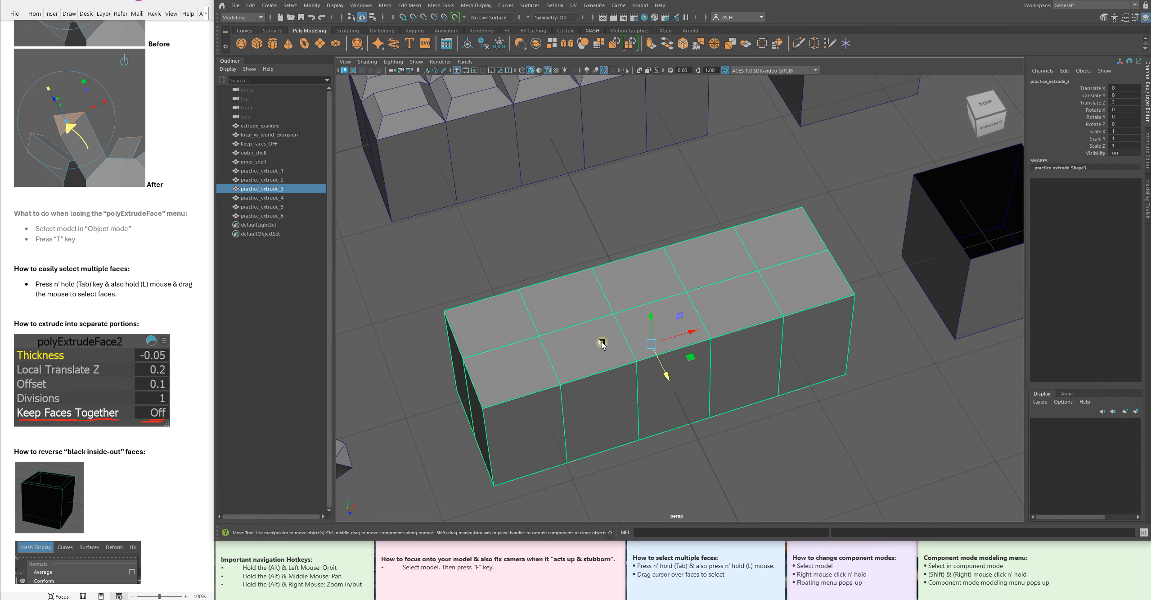
pyautogui.keyDown('alt'); pyautogui.moveTo(789, 279); pyautogui.dragTo(690, 268); pyautogui.keyUp('alt')
pyautogui.moveTo(707, 256); pyautogui.dragTo(714, 282, button='right')
pyautogui.keyDown('alt'); pyautogui.moveTo(579, 334); pyautogui.dragTo(752, 360); pyautogui.keyUp('alt')
# - Add the ten top faces of practice_extrude_3 to the selection one at a time, and clear the selection
pyautogui.keyDown('shift'); pyautogui.click(514, 301); pyautogui.keyUp('shift')
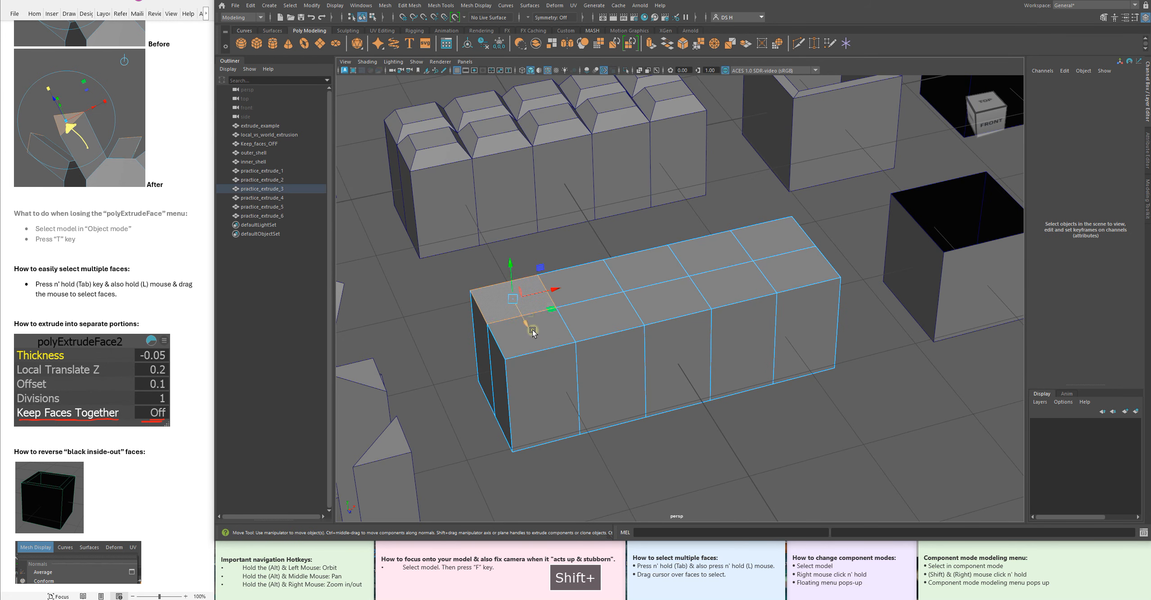
pyautogui.keyDown('shift'); pyautogui.click(554, 333); pyautogui.keyUp('shift')
pyautogui.keyDown('shift'); pyautogui.click(585, 288); pyautogui.keyUp('shift')
pyautogui.keyDown('shift'); pyautogui.click(616, 315); pyautogui.keyUp('shift')
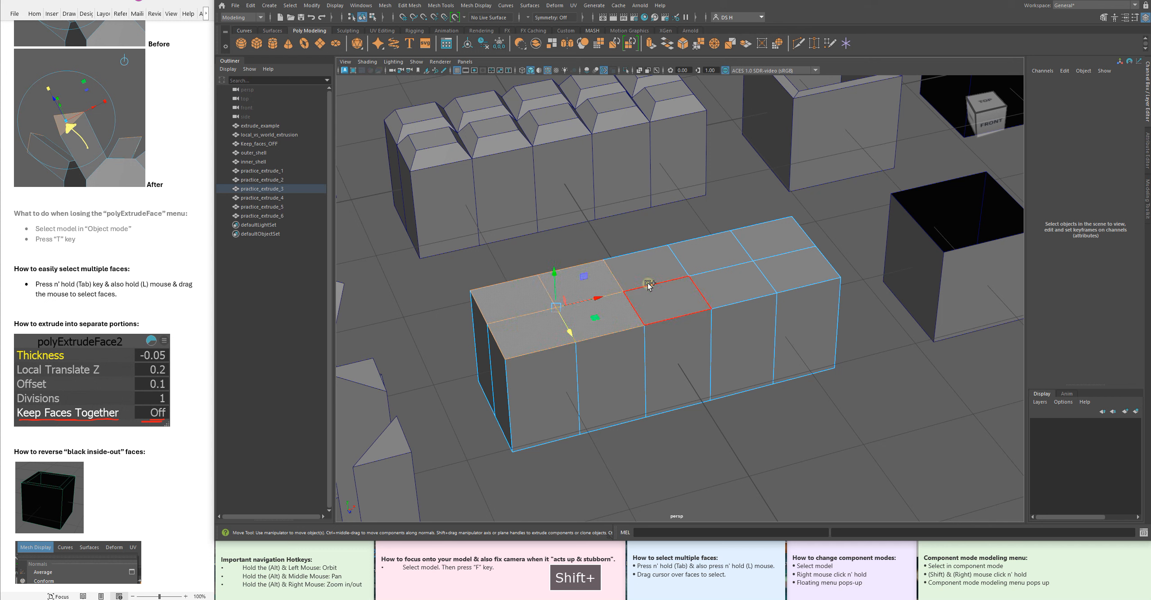
pyautogui.keyDown('shift'); pyautogui.click(648, 284); pyautogui.keyUp('shift')
pyautogui.keyDown('shift'); pyautogui.click(670, 297); pyautogui.keyUp('shift')
pyautogui.keyDown('shift'); pyautogui.click(709, 254); pyautogui.keyUp('shift')
pyautogui.keyDown('shift'); pyautogui.click(724, 286); pyautogui.keyUp('shift')
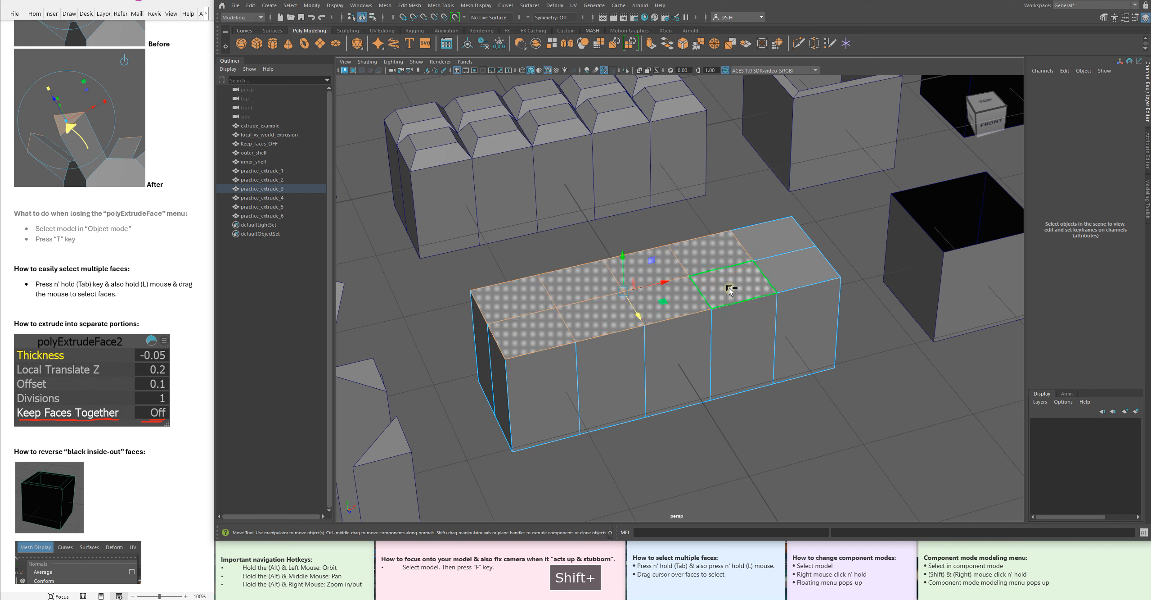
pyautogui.keyDown('shift'); pyautogui.click(772, 238); pyautogui.keyUp('shift')
pyautogui.keyDown('shift'); pyautogui.click(792, 270); pyautogui.keyUp('shift')
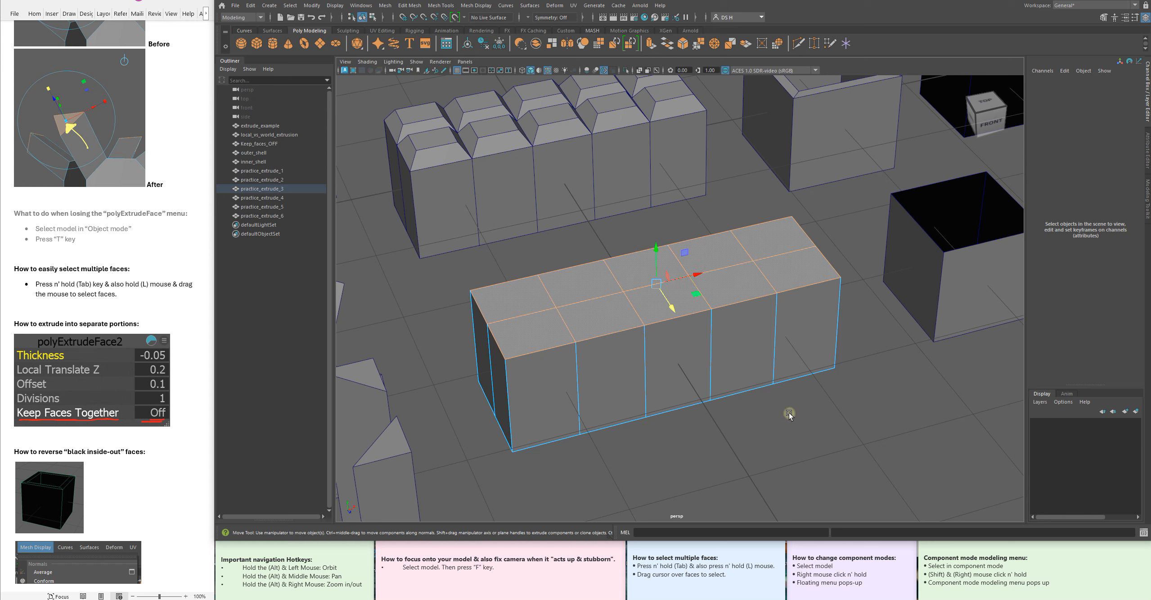
pyautogui.click(860, 344)
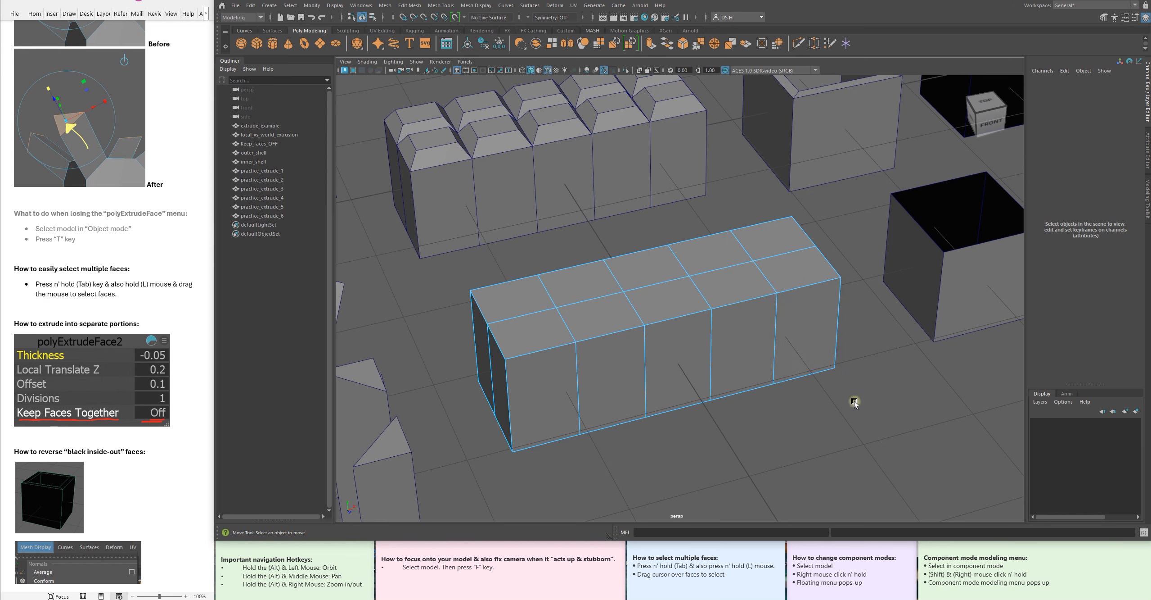
# - Select all ten top faces of practice_extrude_3 in one sweep by painting the selection across them
pyautogui.keyDown('alt'); pyautogui.moveTo(405, 351); pyautogui.dragTo(601, 295); pyautogui.keyUp('alt')
pyautogui.moveTo(503, 261); pyautogui.dragTo(501, 249)
pyautogui.keyDown('alt'); pyautogui.moveTo(501, 250); pyautogui.dragTo(625, 352); pyautogui.keyUp('alt')
pyautogui.click(715, 420)
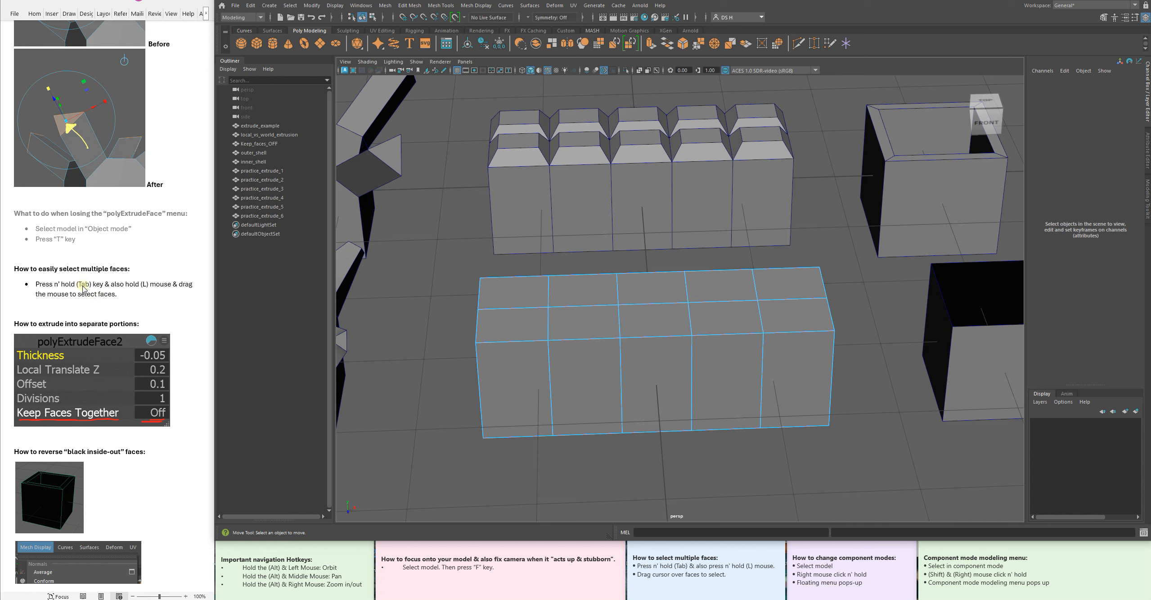
pyautogui.press('Tab')
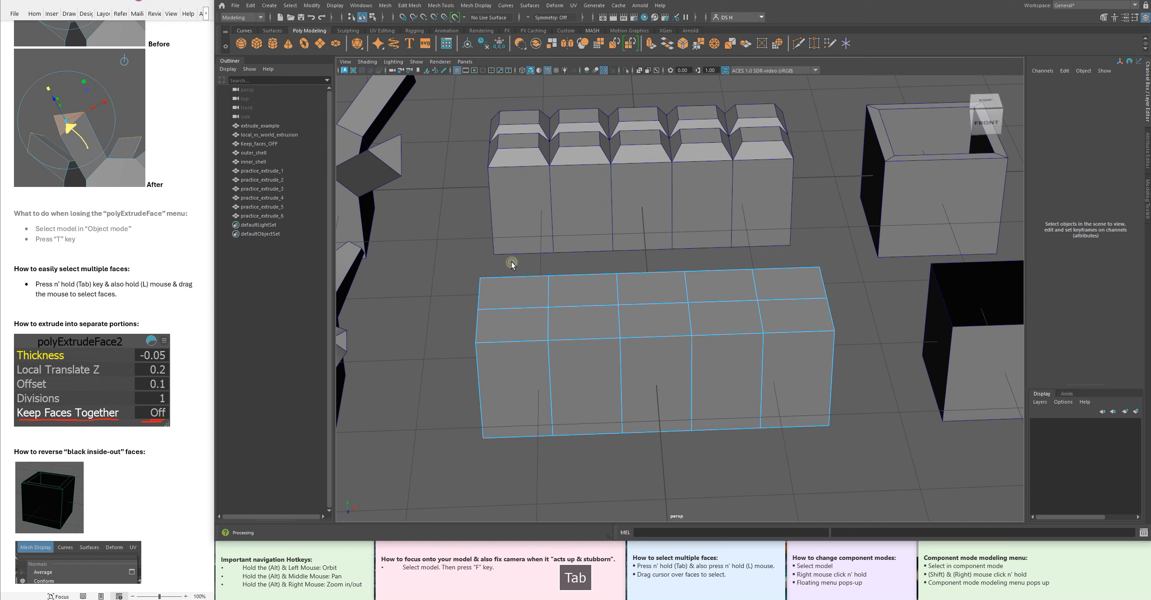
pyautogui.moveTo(505, 293); pyautogui.dragTo(783, 308)
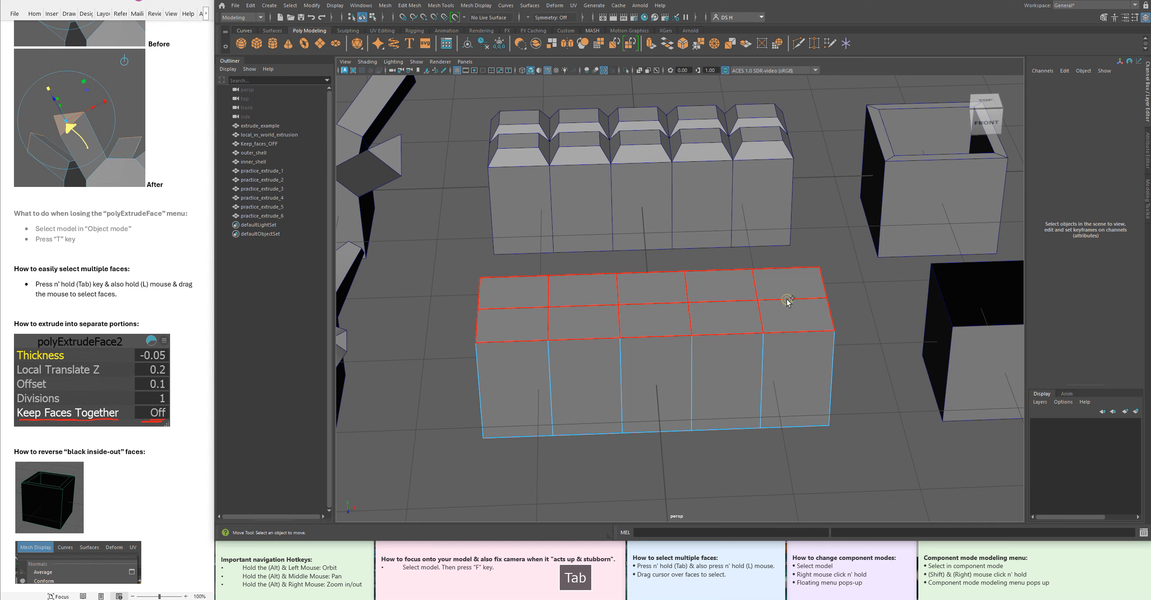
pyautogui.moveTo(541, 293); pyautogui.dragTo(542, 294)
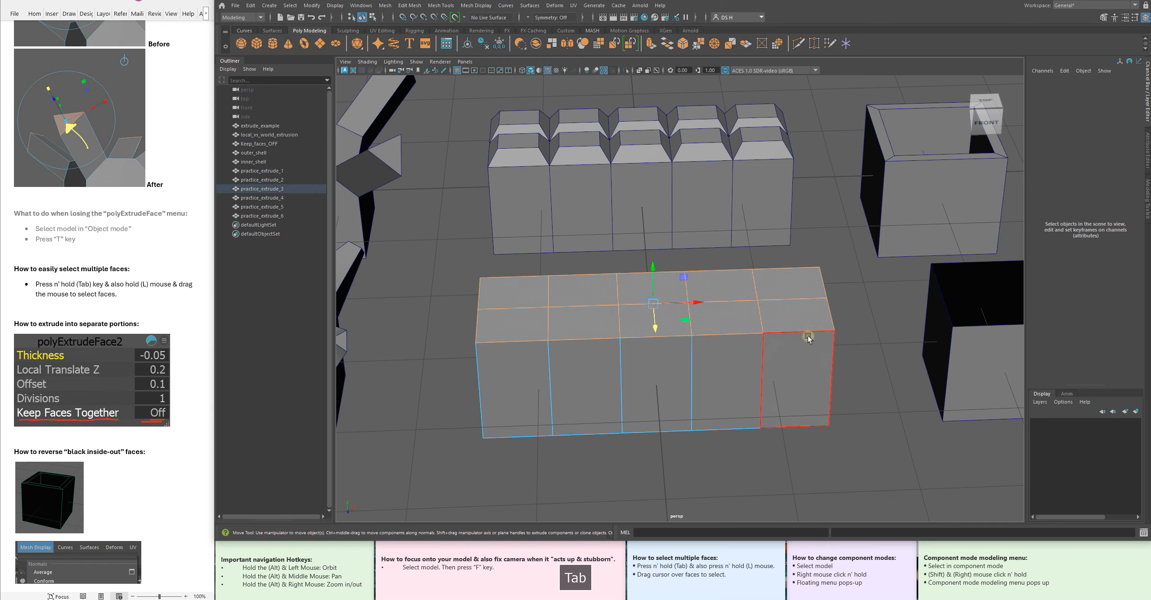
pyautogui.keyDown('alt'); pyautogui.moveTo(875, 285); pyautogui.dragTo(855, 349); pyautogui.keyUp('alt')
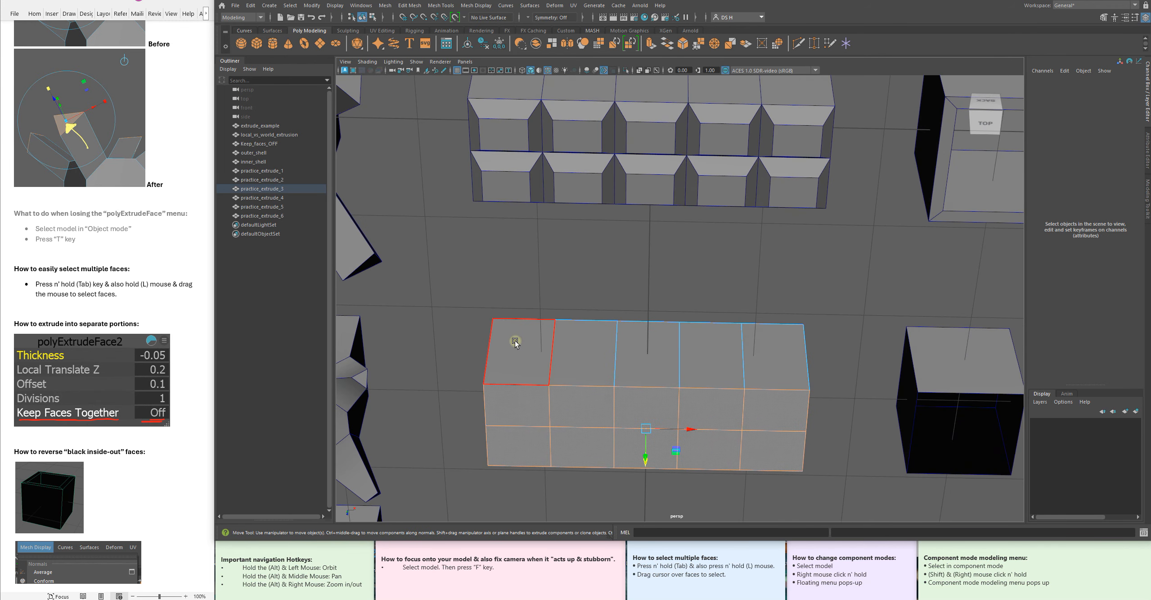
pyautogui.keyDown('alt'); pyautogui.moveTo(834, 357); pyautogui.dragTo(203, 309); pyautogui.keyUp('alt')
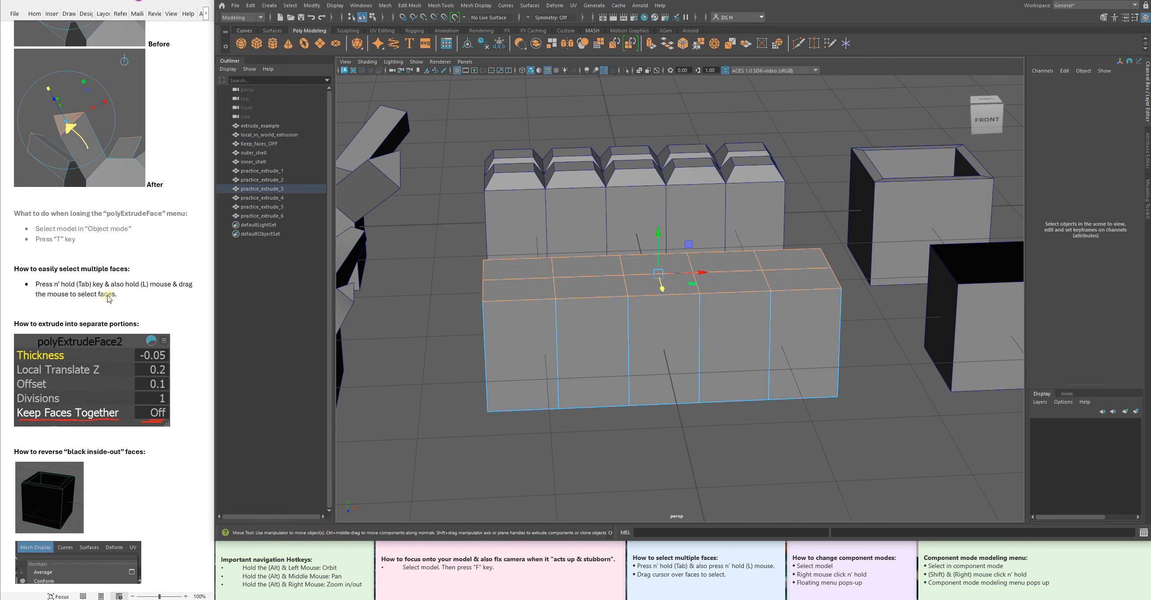
# - Grey out the section on easily selecting multiple faces in the notes
pyautogui.moveTo(129, 294); pyautogui.dragTo(3, 273)
pyautogui.click(70, 268)
pyautogui.click(70, 283)
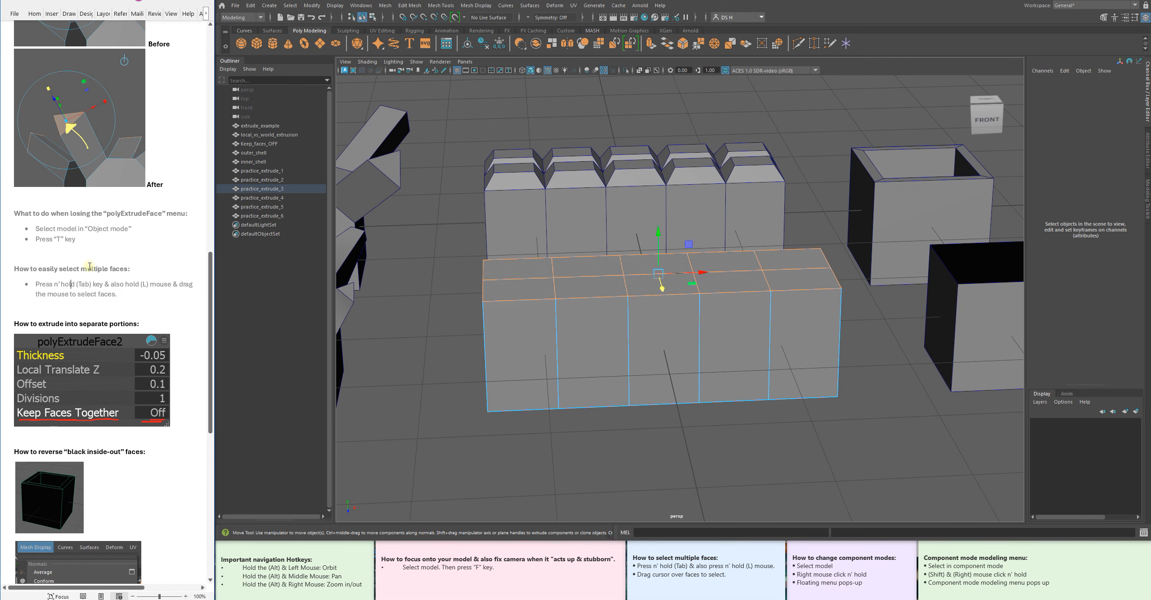
# - Examine the separately extruded top faces of the Keep_faces_OFF example and compare them with practice_extrude_3
pyautogui.keyDown('alt'); pyautogui.moveTo(661, 311); pyautogui.dragTo(641, 180); pyautogui.keyUp('alt')
pyautogui.keyDown('alt'); pyautogui.moveTo(642, 180); pyautogui.dragTo(649, 281, button='middle'); pyautogui.keyUp('alt')
pyautogui.keyDown('alt'); pyautogui.moveTo(578, 230); pyautogui.dragTo(590, 280, button='middle'); pyautogui.keyUp('alt')
pyautogui.keyDown('alt'); pyautogui.moveTo(590, 280); pyautogui.dragTo(766, 318, button='right'); pyautogui.keyUp('alt')
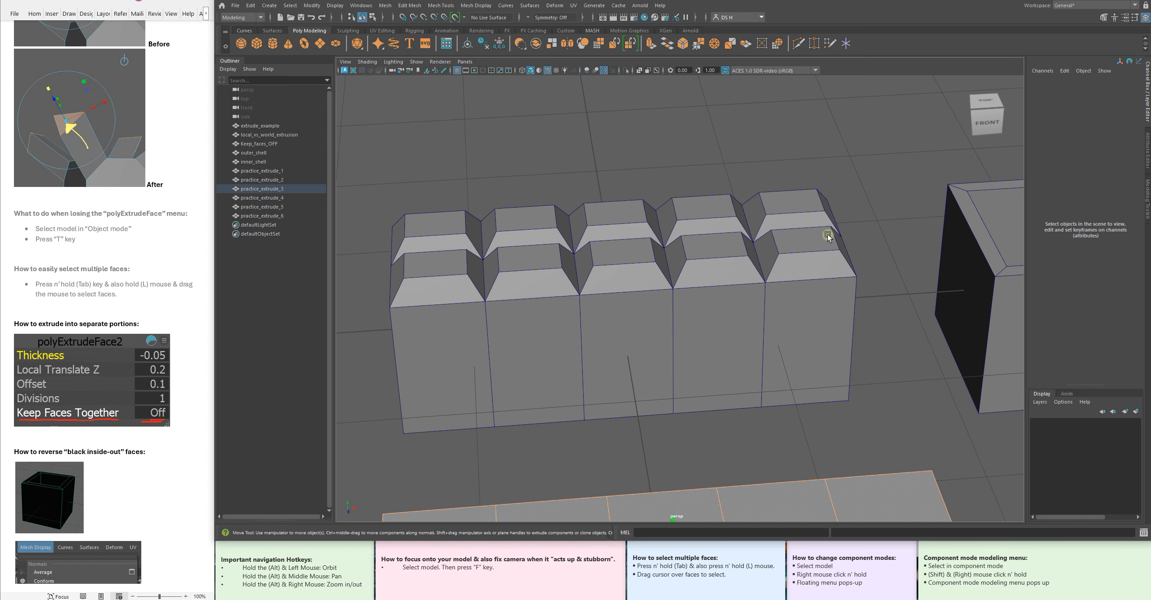
pyautogui.keyDown('alt'); pyautogui.moveTo(831, 196); pyautogui.dragTo(592, 284, button='right'); pyautogui.keyUp('alt')
pyautogui.keyDown('alt'); pyautogui.moveTo(591, 283); pyautogui.dragTo(604, 248); pyautogui.keyUp('alt')
pyautogui.keyDown('alt'); pyautogui.moveTo(604, 249); pyautogui.dragTo(702, 252, button='right'); pyautogui.keyUp('alt')
pyautogui.keyDown('alt'); pyautogui.moveTo(703, 250); pyautogui.dragTo(696, 276, button='middle'); pyautogui.keyUp('alt')
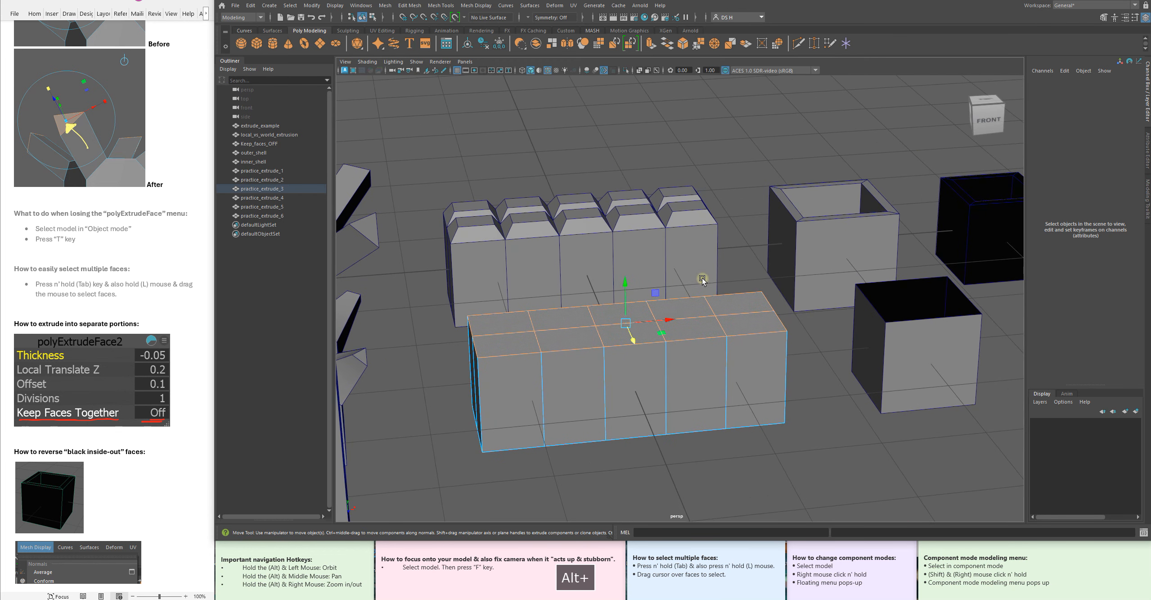
pyautogui.keyDown('alt'); pyautogui.moveTo(701, 304); pyautogui.dragTo(644, 276); pyautogui.keyUp('alt')
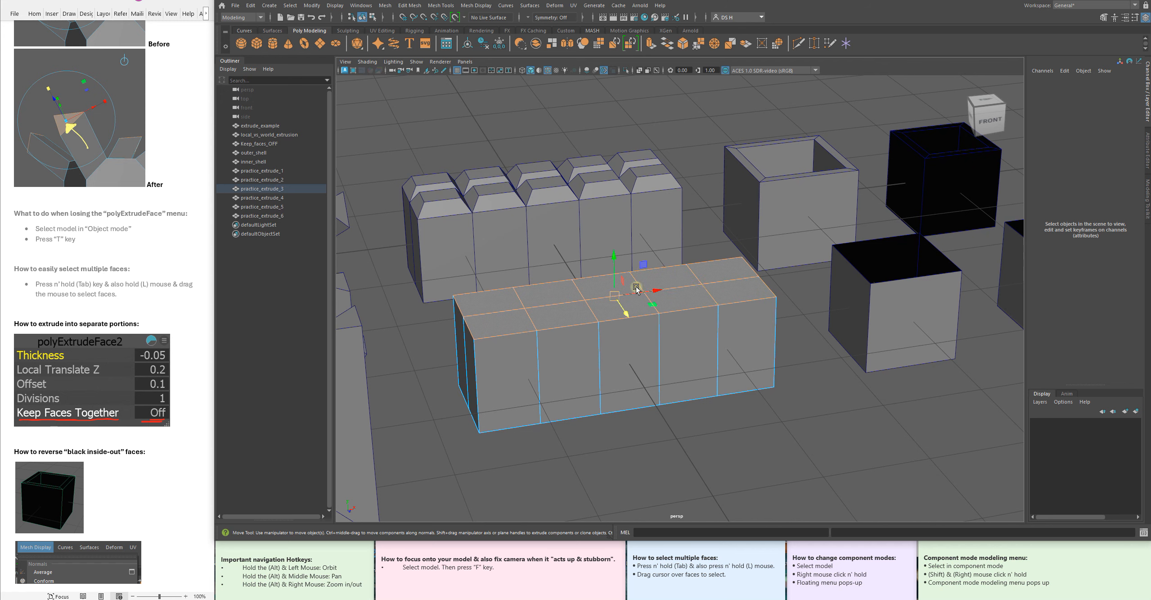
# - Extrude the selected top faces of practice_extrude_3 with a Local Translate Z of 0.49
pyautogui.keyDown('alt'); pyautogui.moveTo(953, 356); pyautogui.dragTo(916, 321, button='middle'); pyautogui.keyUp('alt')
pyautogui.keyDown('shift'); pyautogui.moveTo(676, 126); pyautogui.dragTo(676, 139, button='right'); pyautogui.keyUp('shift')
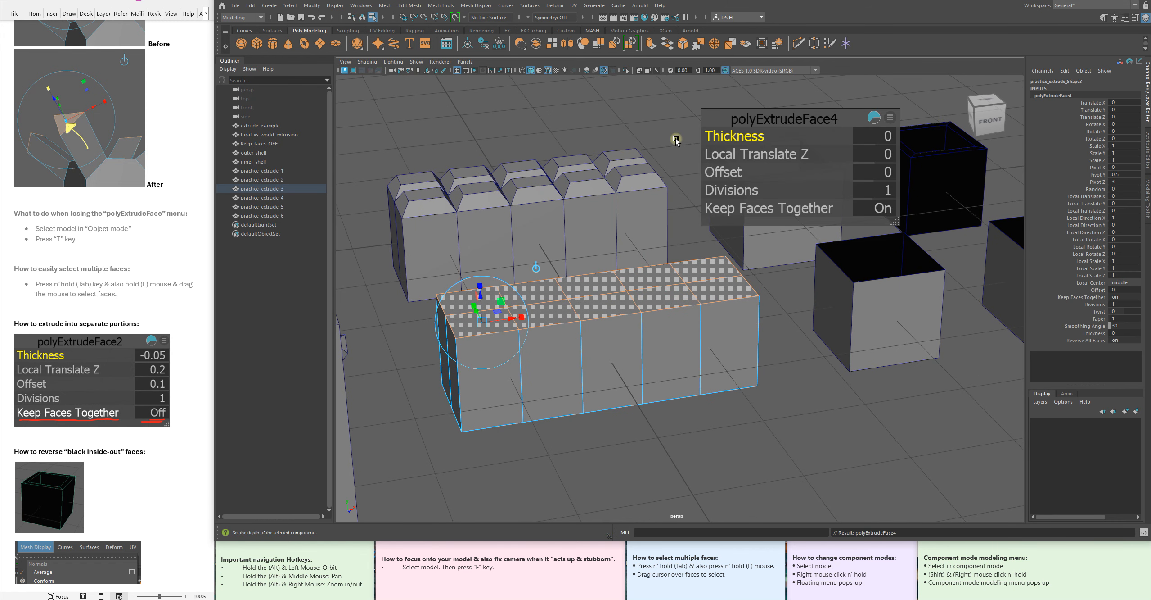
pyautogui.keyDown('alt'); pyautogui.moveTo(585, 304); pyautogui.dragTo(590, 324); pyautogui.keyUp('alt')
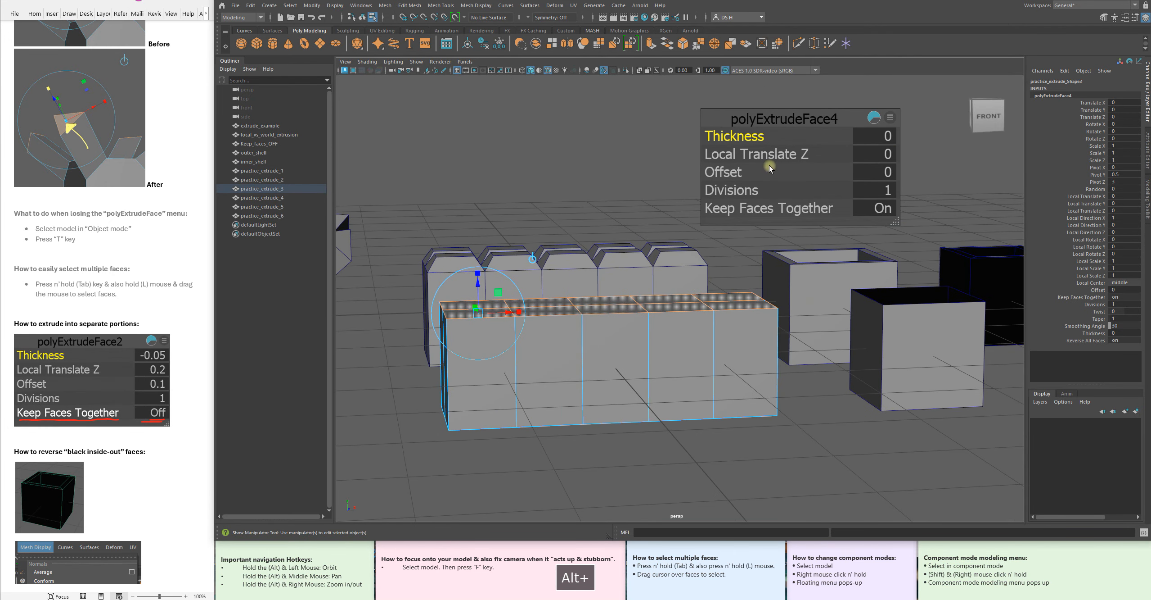
pyautogui.keyDown('ctrl'); pyautogui.moveTo(745, 153); pyautogui.dragTo(780, 154); pyautogui.keyUp('ctrl')
pyautogui.keyDown('alt'); pyautogui.moveTo(613, 311); pyautogui.dragTo(553, 295); pyautogui.keyUp('alt')
pyautogui.keyDown('ctrl'); pyautogui.moveTo(747, 154); pyautogui.dragTo(767, 154); pyautogui.keyUp('ctrl')
pyautogui.keyDown('alt'); pyautogui.moveTo(625, 234); pyautogui.dragTo(603, 302); pyautogui.keyUp('alt')
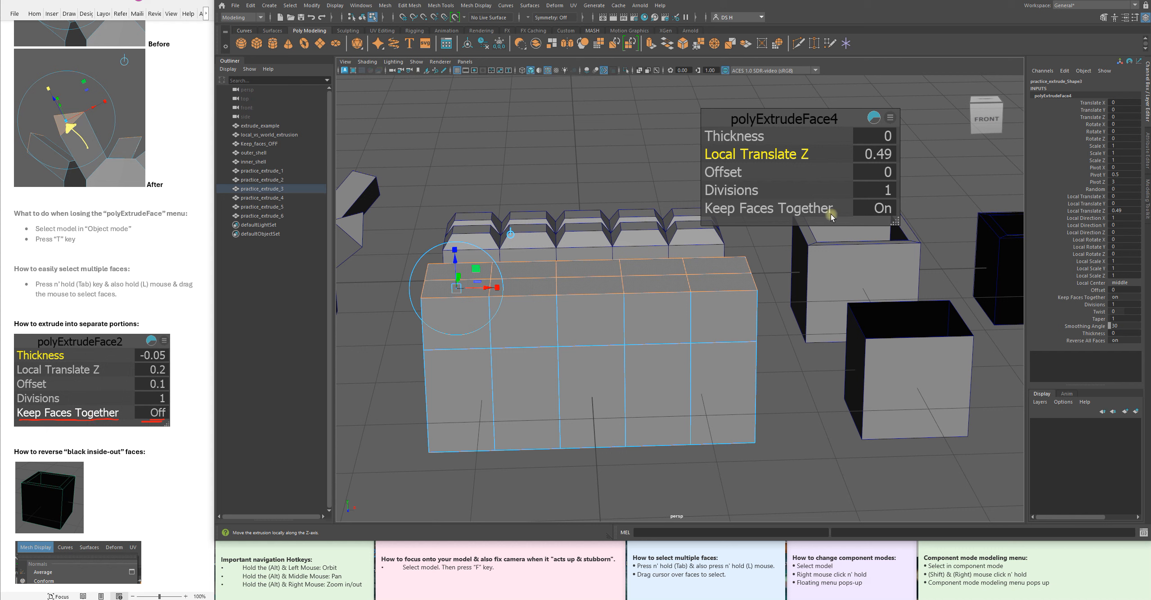
# - Turn Keep Faces Together off for the extrusion and set its Offset to 0.17 so each face tapers separately
pyautogui.click(883, 209)
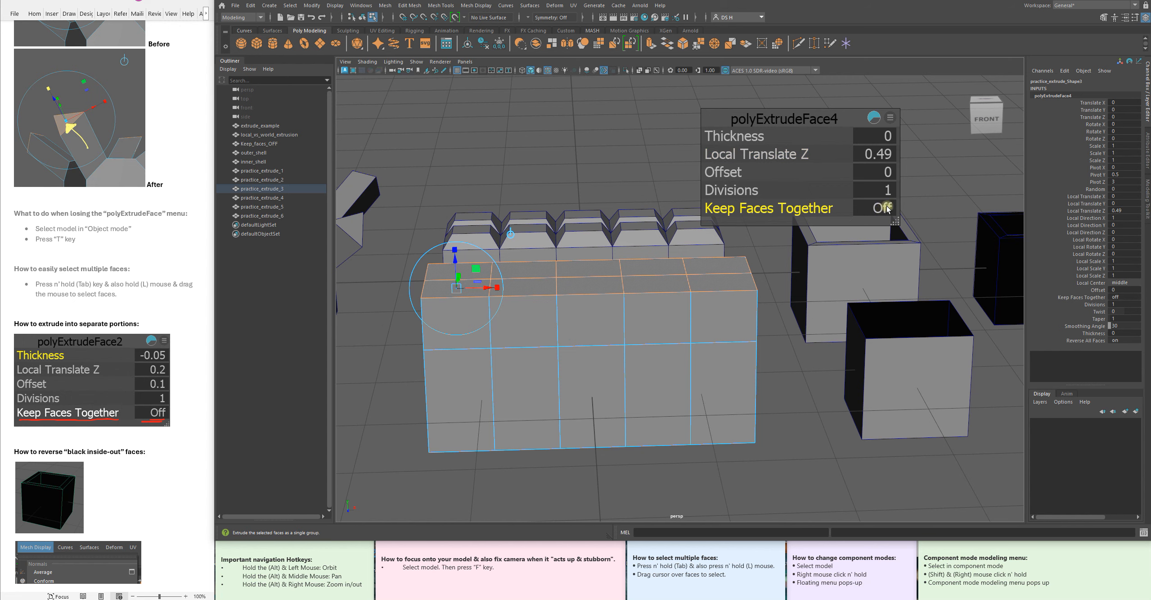
pyautogui.keyDown('alt'); pyautogui.moveTo(679, 280); pyautogui.dragTo(548, 335); pyautogui.keyUp('alt')
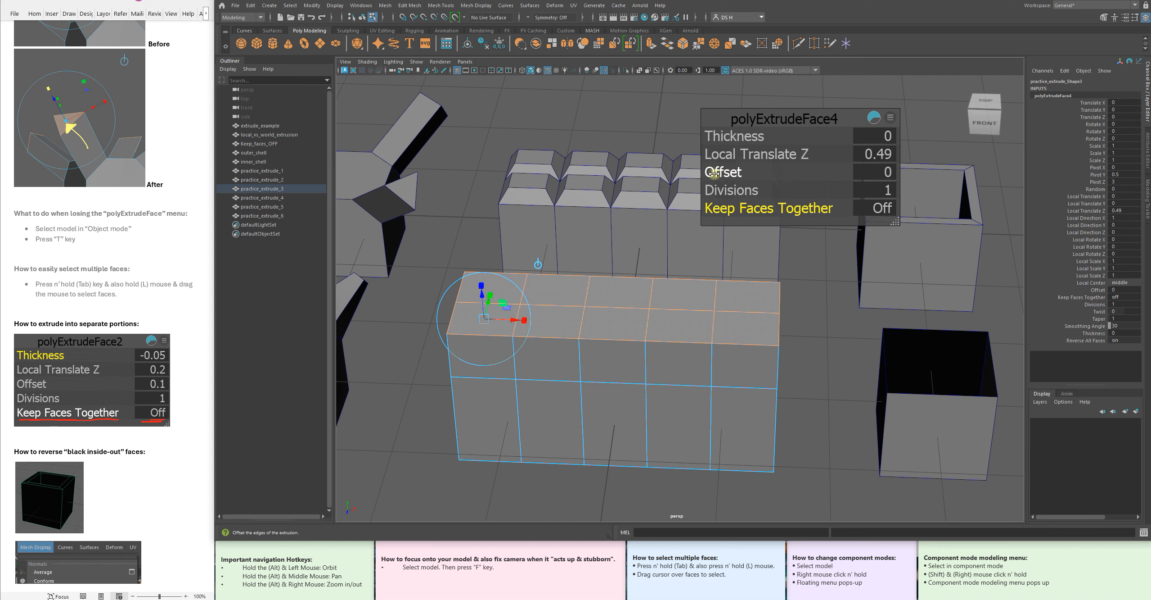
pyautogui.keyDown('ctrl'); pyautogui.moveTo(721, 172); pyautogui.dragTo(730, 172); pyautogui.keyUp('ctrl')
pyautogui.keyDown('alt'); pyautogui.moveTo(666, 291); pyautogui.dragTo(659, 259); pyautogui.keyUp('alt')
pyautogui.keyDown('alt'); pyautogui.moveTo(659, 259); pyautogui.dragTo(564, 302, button='middle'); pyautogui.keyUp('alt')
pyautogui.keyDown('alt'); pyautogui.moveTo(564, 303); pyautogui.dragTo(582, 349); pyautogui.keyUp('alt')
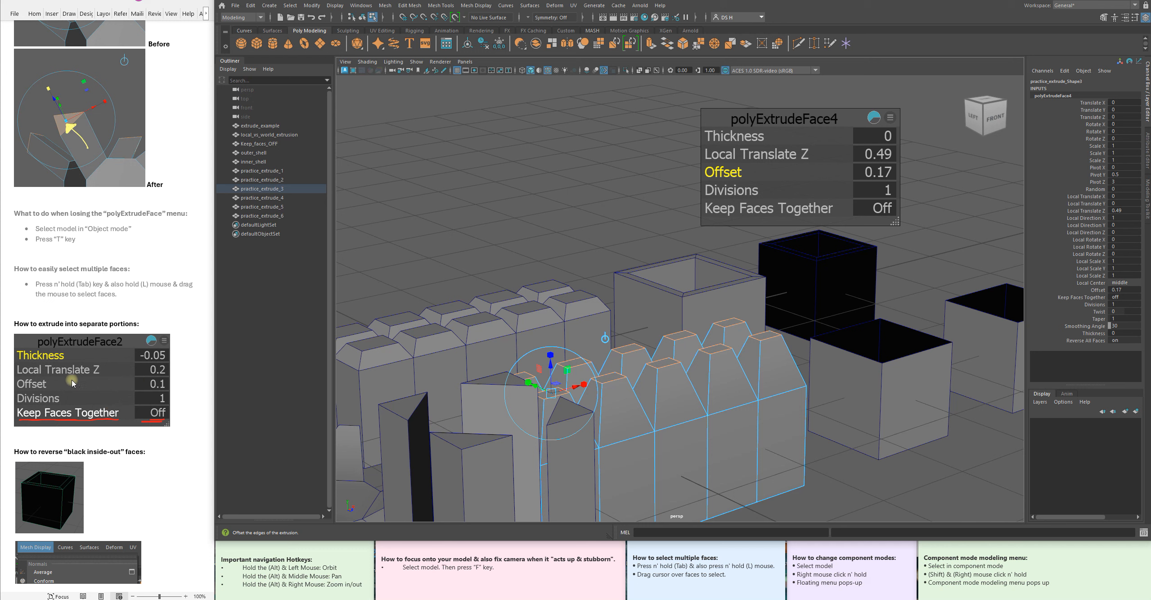
# - Return practice_extrude_3 to object mode and deselect it
pyautogui.keyDown('alt'); pyautogui.moveTo(743, 378); pyautogui.dragTo(755, 314); pyautogui.keyUp('alt')
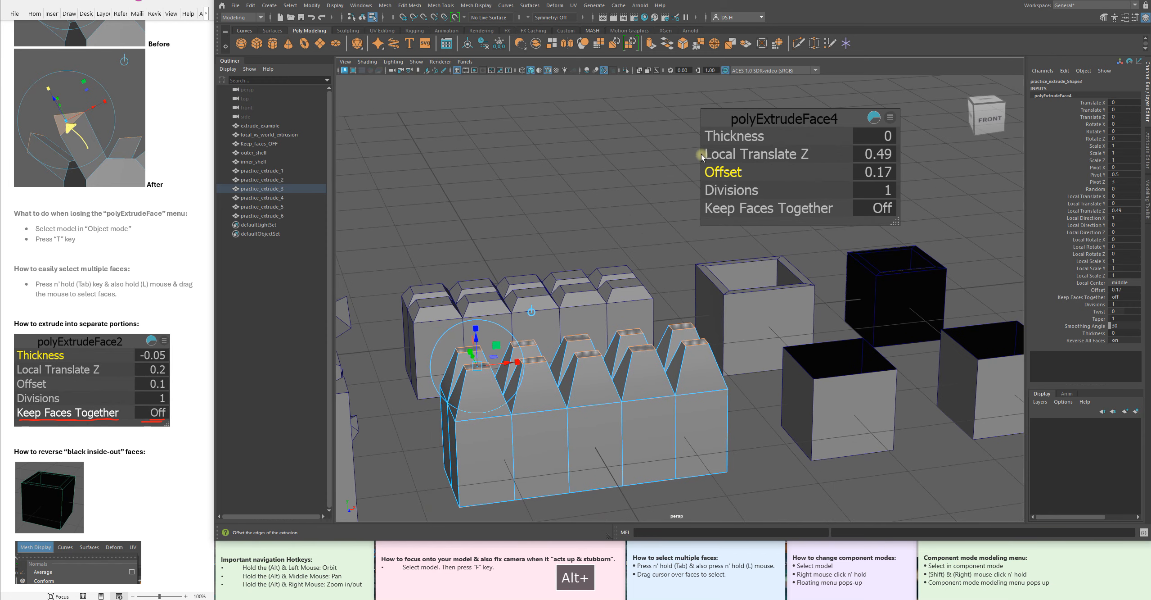
pyautogui.keyDown('alt'); pyautogui.moveTo(837, 332); pyautogui.dragTo(702, 355, button='right'); pyautogui.keyUp('alt')
pyautogui.keyDown('alt'); pyautogui.moveTo(702, 355); pyautogui.dragTo(632, 366); pyautogui.keyUp('alt')
pyautogui.keyDown('alt'); pyautogui.moveTo(621, 372); pyautogui.dragTo(633, 347, button='middle'); pyautogui.keyUp('alt')
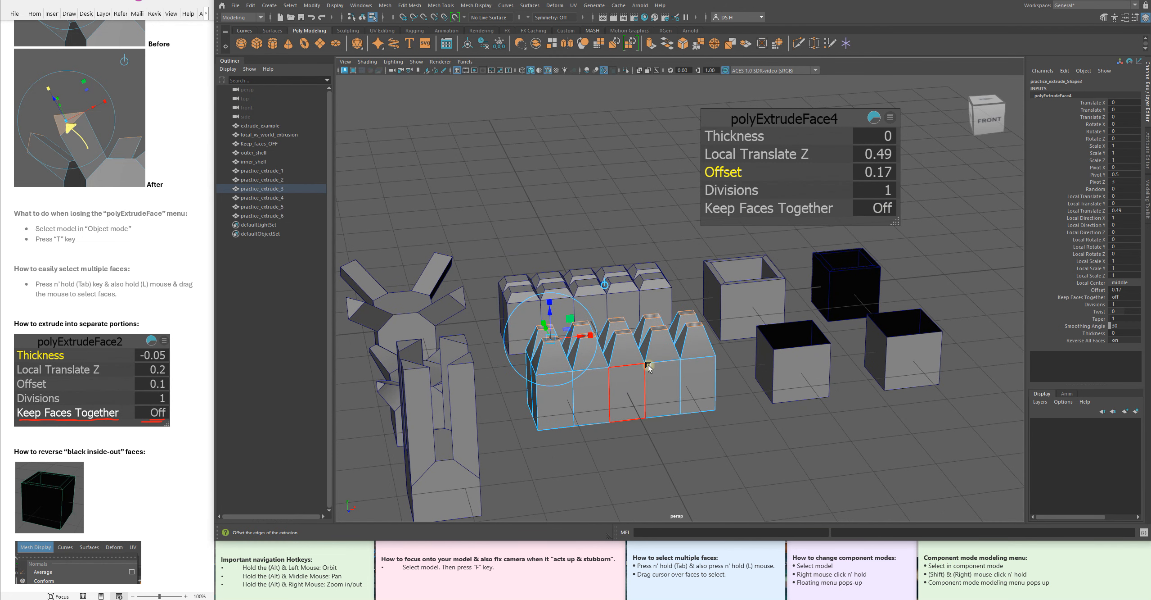
pyautogui.click(598, 220)
pyautogui.rightClick(618, 198)
pyautogui.moveTo(617, 196); pyautogui.dragTo(765, 122, button='right')
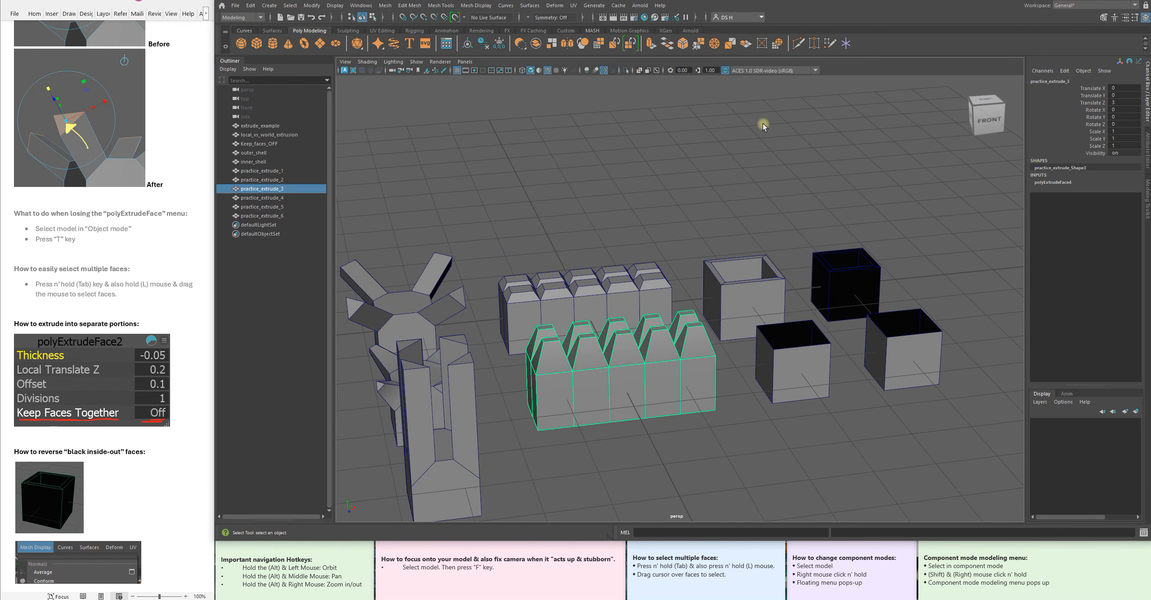
pyautogui.click(764, 123)
pyautogui.moveTo(761, 393)
pyautogui.keyDown('alt'); pyautogui.mouseDown()
pyautogui.moveTo(789, 390)
pyautogui.moveTo(775, 390)
pyautogui.mouseUp(); pyautogui.keyUp('alt')
# - Grey out the heading on extruding into separate portions and advance the notes to reversing black inside-out faces
pyautogui.moveTo(145, 319); pyautogui.dragTo(4, 322)
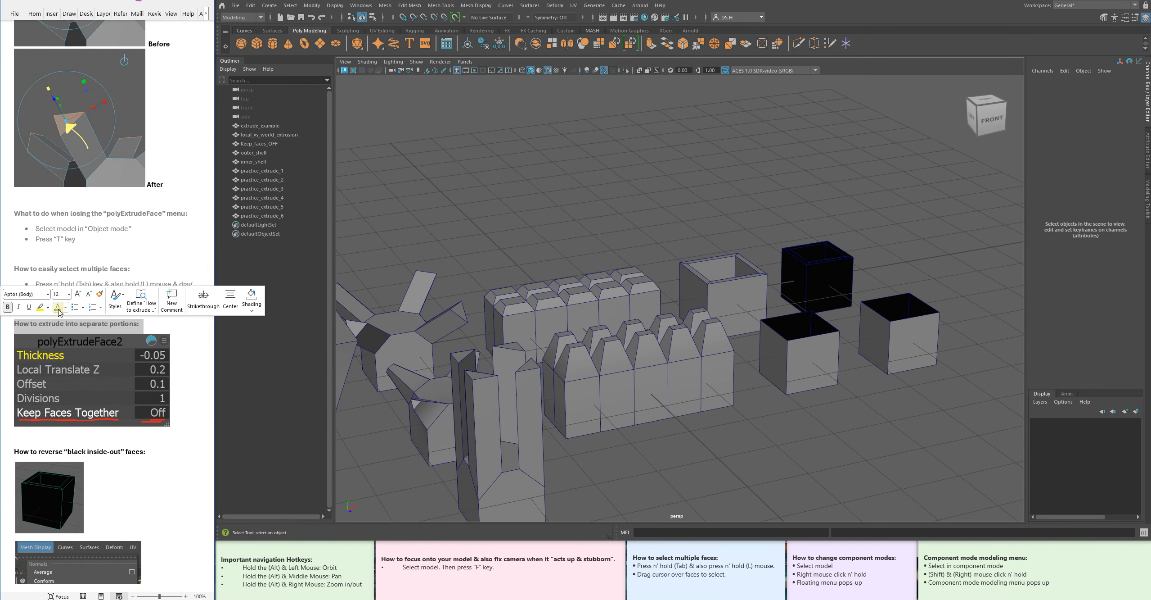
pyautogui.click(128, 469)
pyautogui.scroll(-3, 128, 470)
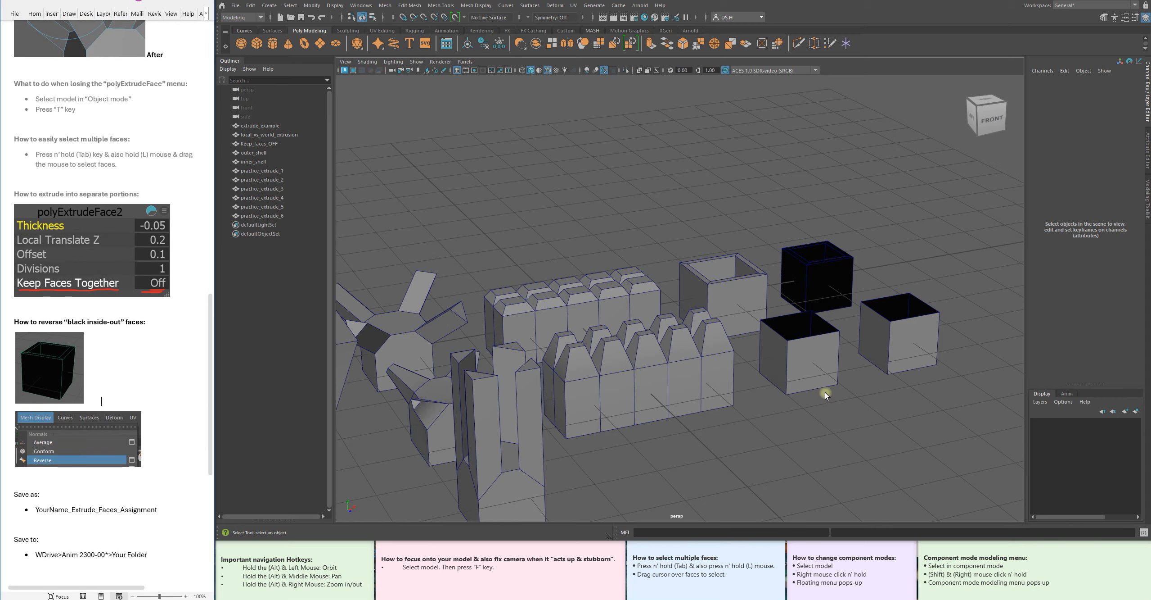
# - Examine the thick-walled open box and the black inside-out box beside the remaining practice cubes
pyautogui.keyDown('alt'); pyautogui.moveTo(825, 392); pyautogui.dragTo(803, 399); pyautogui.keyUp('alt')
pyautogui.keyDown('alt'); pyautogui.moveTo(803, 398); pyautogui.dragTo(609, 330, button='middle'); pyautogui.keyUp('alt')
pyautogui.keyDown('alt'); pyautogui.moveTo(609, 331); pyautogui.dragTo(687, 341, button='right'); pyautogui.keyUp('alt')
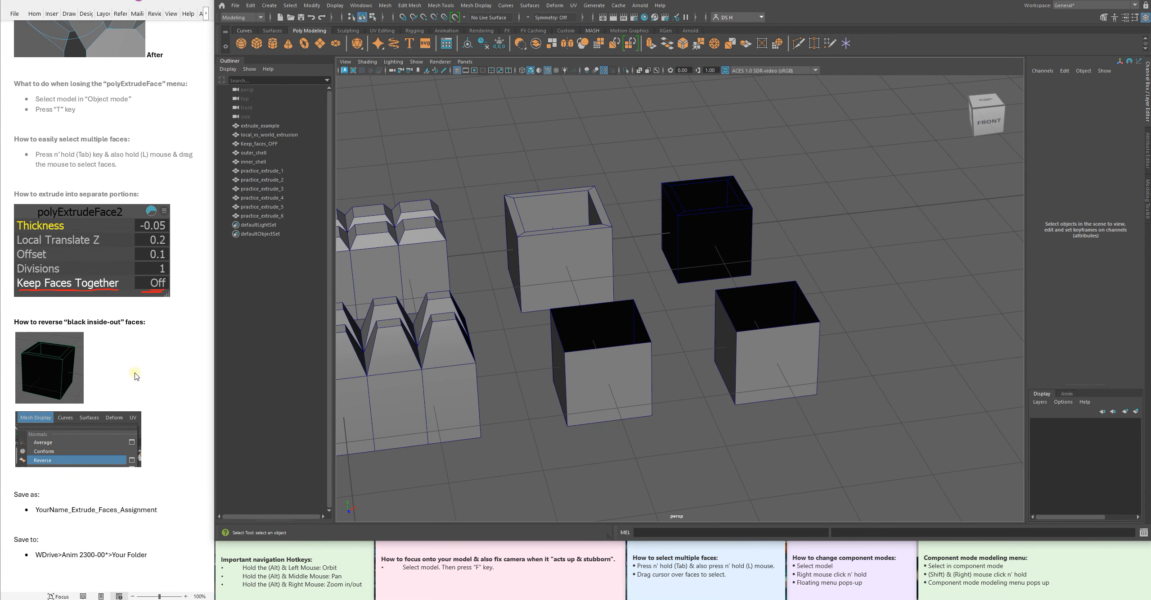
pyautogui.keyDown('alt'); pyautogui.moveTo(533, 301); pyautogui.dragTo(571, 290); pyautogui.keyUp('alt')
pyautogui.keyDown('alt'); pyautogui.moveTo(572, 291); pyautogui.dragTo(599, 294, button='right'); pyautogui.keyUp('alt')
pyautogui.keyDown('alt'); pyautogui.moveTo(599, 293); pyautogui.dragTo(694, 291, button='middle'); pyautogui.keyUp('alt')
pyautogui.keyDown('alt'); pyautogui.moveTo(694, 290); pyautogui.dragTo(652, 290); pyautogui.keyUp('alt')
pyautogui.click(644, 254)
pyautogui.keyDown('alt'); pyautogui.moveTo(579, 284); pyautogui.dragTo(749, 279); pyautogui.keyUp('alt')
pyautogui.press('w')
pyautogui.press('f')
pyautogui.keyDown('alt'); pyautogui.moveTo(750, 279); pyautogui.dragTo(730, 377, button='right'); pyautogui.keyUp('alt')
# - Select the open cube practice_extrude_4 and switch it to face mode
pyautogui.click(702, 396)
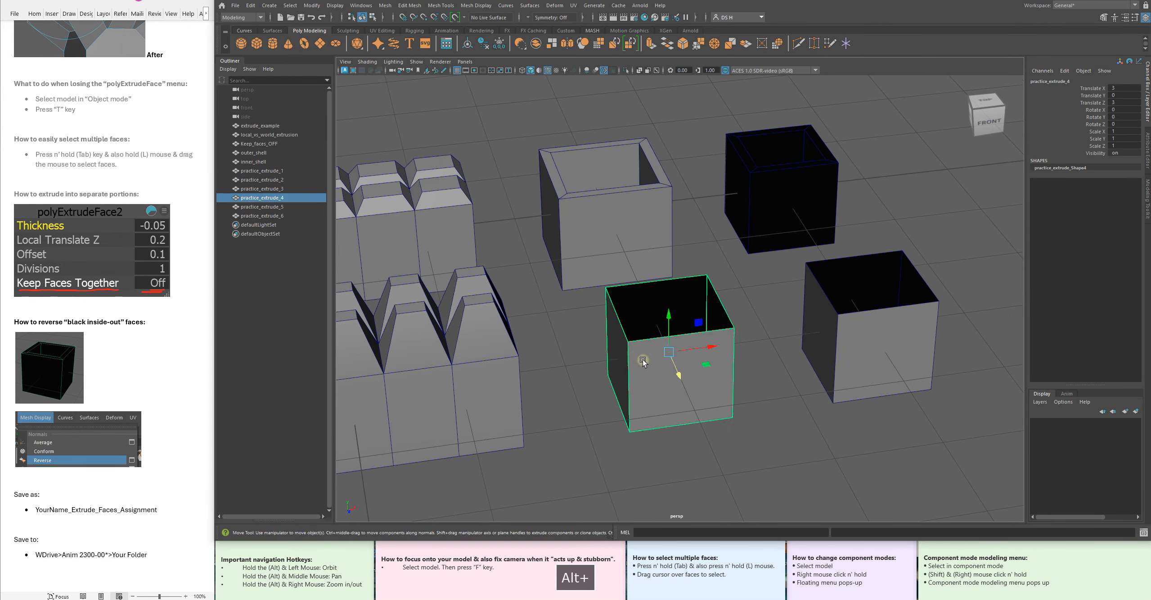
pyautogui.keyDown('alt'); pyautogui.moveTo(702, 396); pyautogui.dragTo(784, 317); pyautogui.keyUp('alt')
pyautogui.keyDown('alt'); pyautogui.moveTo(750, 263); pyautogui.dragTo(760, 290); pyautogui.keyUp('alt')
pyautogui.keyDown('alt'); pyautogui.moveTo(794, 324); pyautogui.dragTo(688, 335); pyautogui.keyUp('alt')
pyautogui.keyDown('alt'); pyautogui.moveTo(688, 336); pyautogui.dragTo(725, 301, button='right'); pyautogui.keyUp('alt')
pyautogui.keyDown('alt'); pyautogui.moveTo(712, 270); pyautogui.dragTo(695, 298, button='middle'); pyautogui.keyUp('alt')
pyautogui.moveTo(695, 298); pyautogui.dragTo(697, 322, button='right')
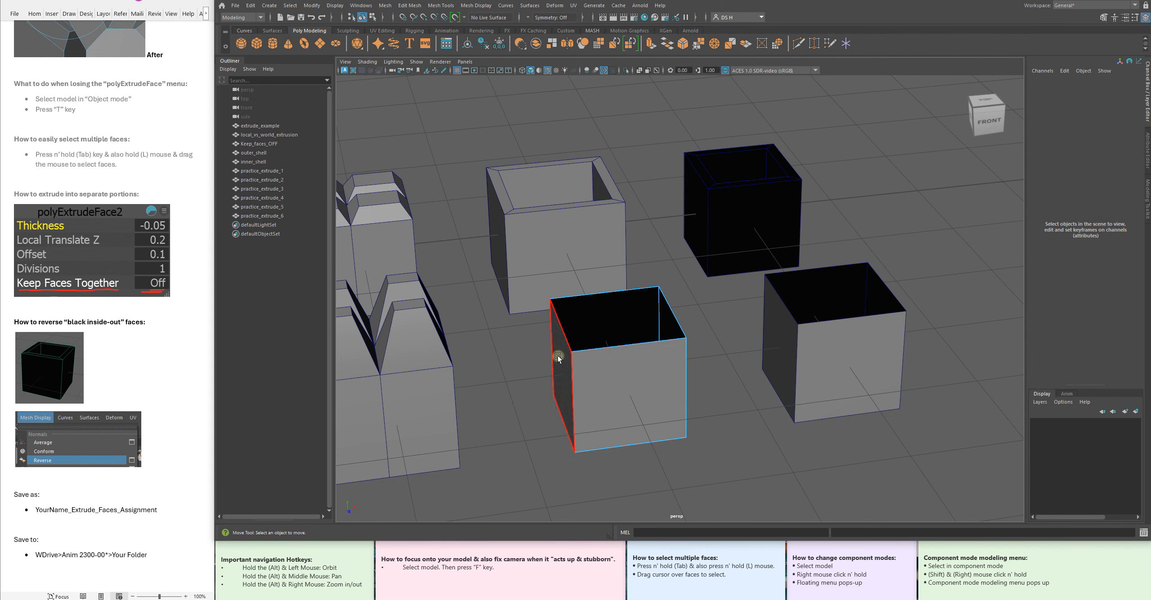
# - Select all the faces of practice_extrude_4
pyautogui.moveTo(560, 355); pyautogui.dragTo(492, 272)
pyautogui.click(544, 347)
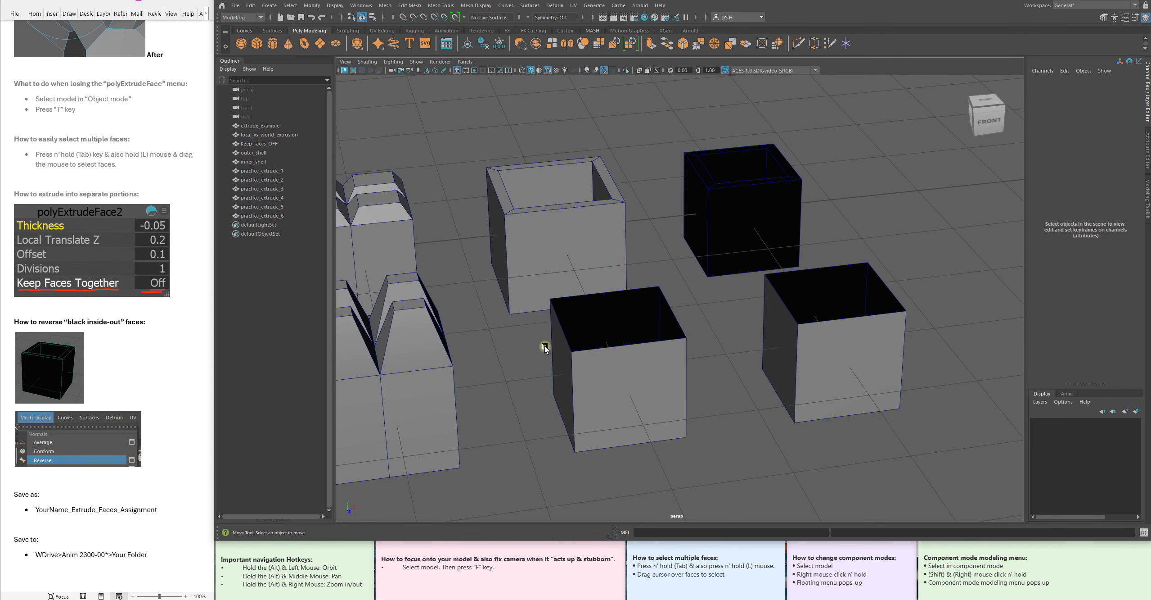
pyautogui.click(589, 356)
pyautogui.moveTo(622, 333); pyautogui.dragTo(644, 359, button='right')
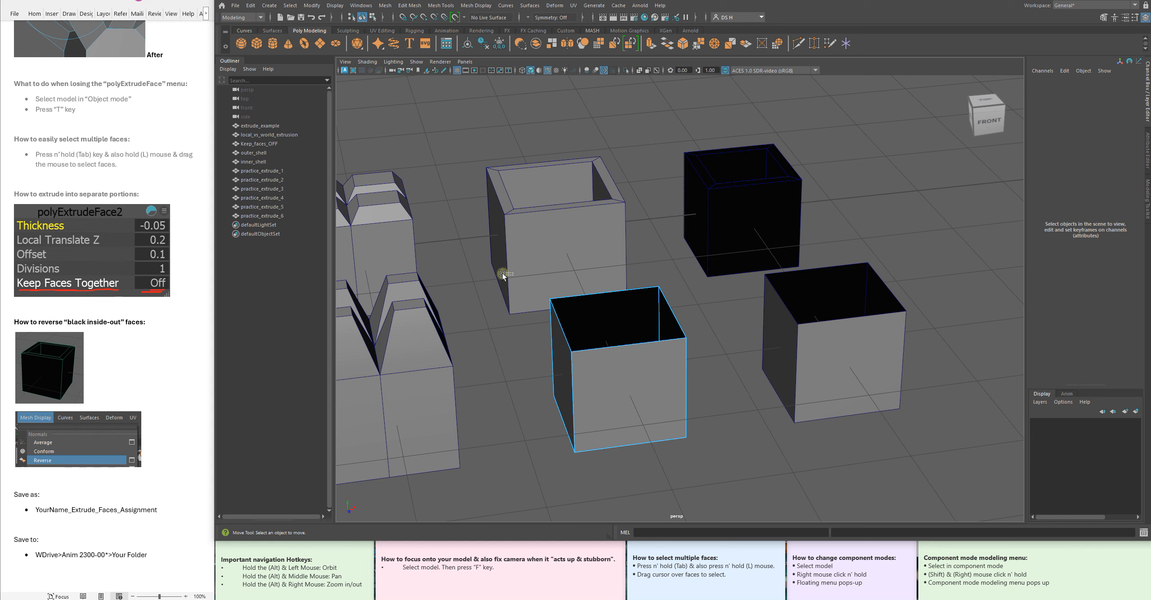
pyautogui.moveTo(667, 430); pyautogui.dragTo(734, 484)
pyautogui.moveTo(721, 410)
pyautogui.keyDown('alt'); pyautogui.mouseDown()
pyautogui.moveTo(779, 316)
pyautogui.moveTo(630, 394)
pyautogui.moveTo(714, 394)
pyautogui.mouseUp(); pyautogui.keyUp('alt')
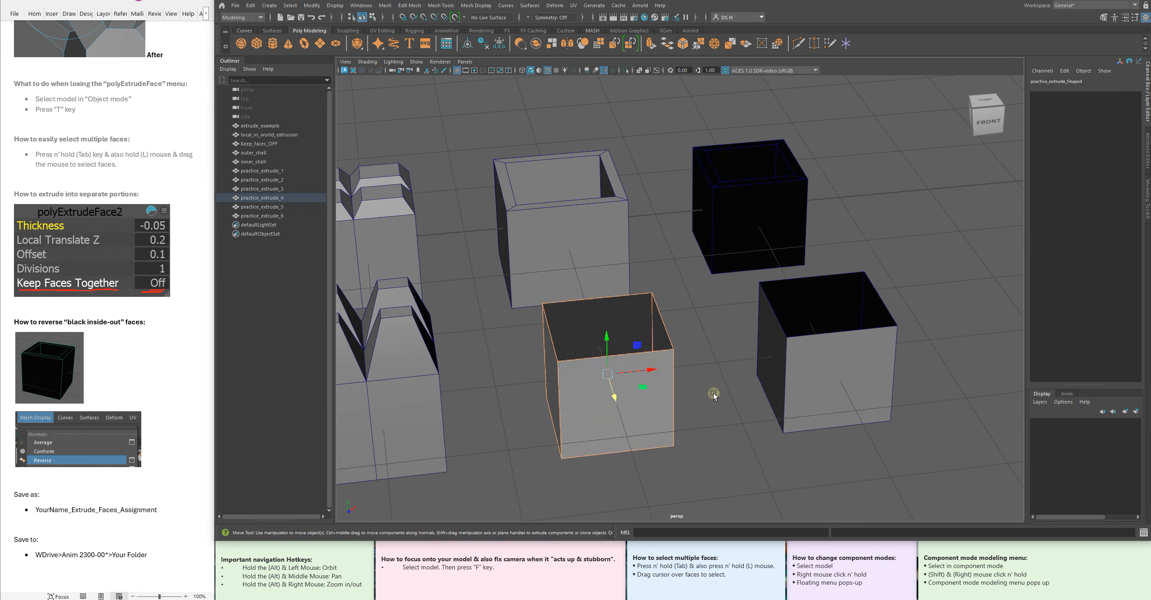
# - Apply Extrude Face to all the selected faces of practice_extrude_4
pyautogui.keyDown('shift'); pyautogui.rightClick(687, 271); pyautogui.keyUp('shift')
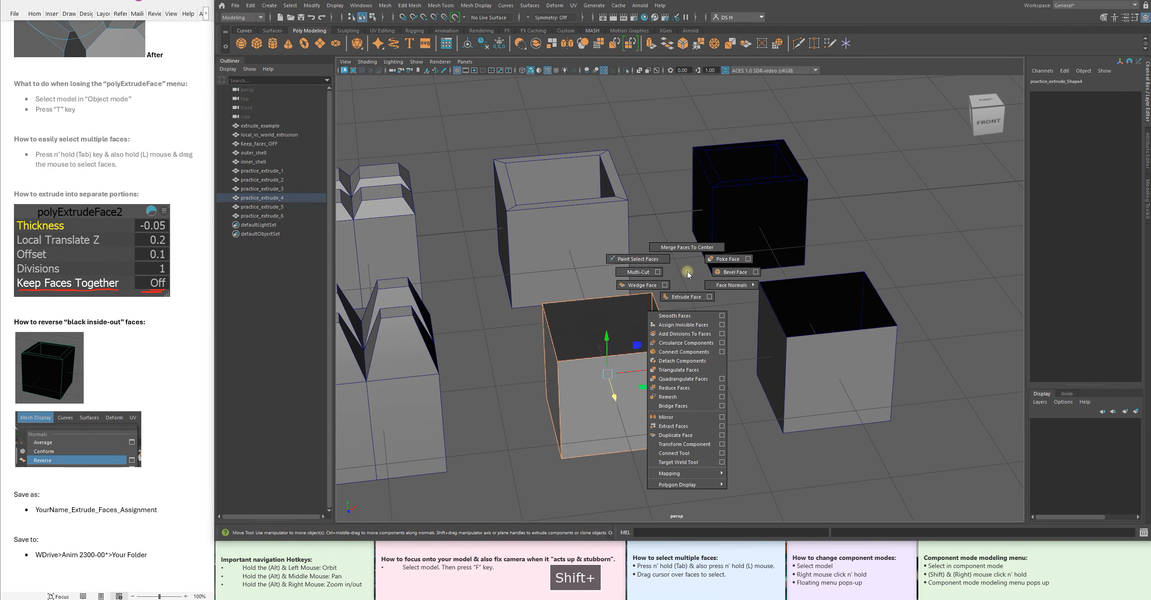
pyautogui.click(686, 293)
pyautogui.keyDown('alt'); pyautogui.moveTo(707, 365); pyautogui.dragTo(583, 310); pyautogui.keyUp('alt')
pyautogui.keyDown('alt'); pyautogui.moveTo(585, 375); pyautogui.dragTo(624, 351); pyautogui.keyUp('alt')
pyautogui.keyDown('alt'); pyautogui.moveTo(624, 352); pyautogui.dragTo(644, 364, button='middle'); pyautogui.keyUp('alt')
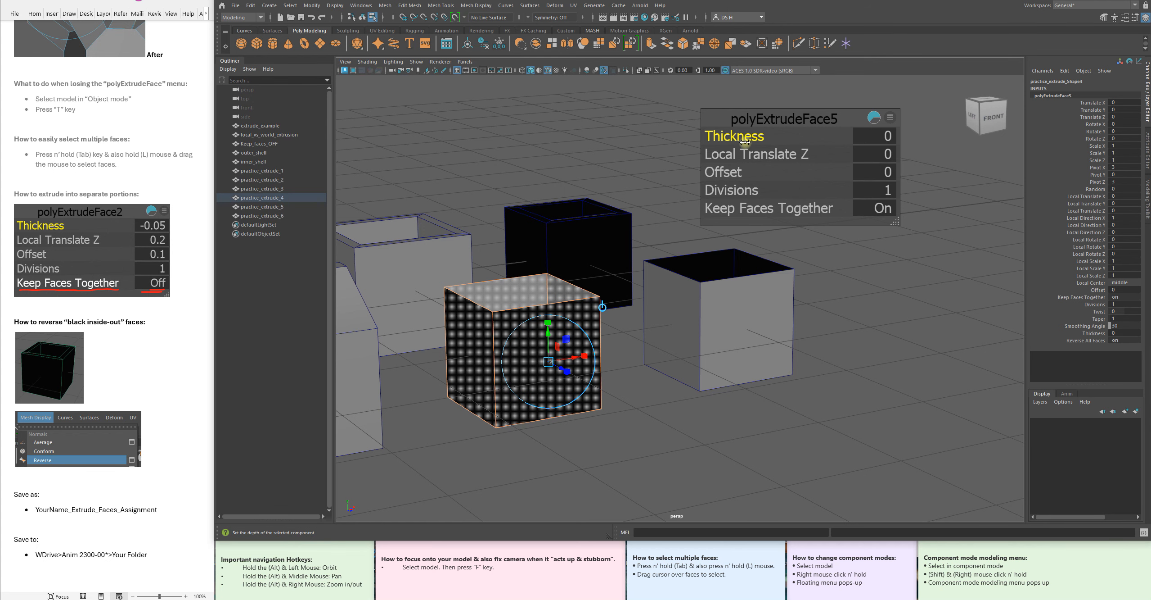
# - Try extruding practice_extrude_4's faces with a Local Translate Z of 0.65, view the result, and undo it
pyautogui.keyDown('ctrl'); pyautogui.moveTo(733, 155); pyautogui.dragTo(771, 245); pyautogui.keyUp('ctrl')
pyautogui.keyDown('ctrl'); pyautogui.moveTo(732, 157); pyautogui.dragTo(754, 158); pyautogui.keyUp('ctrl')
pyautogui.keyDown('alt'); pyautogui.moveTo(639, 252); pyautogui.dragTo(624, 301); pyautogui.keyUp('alt')
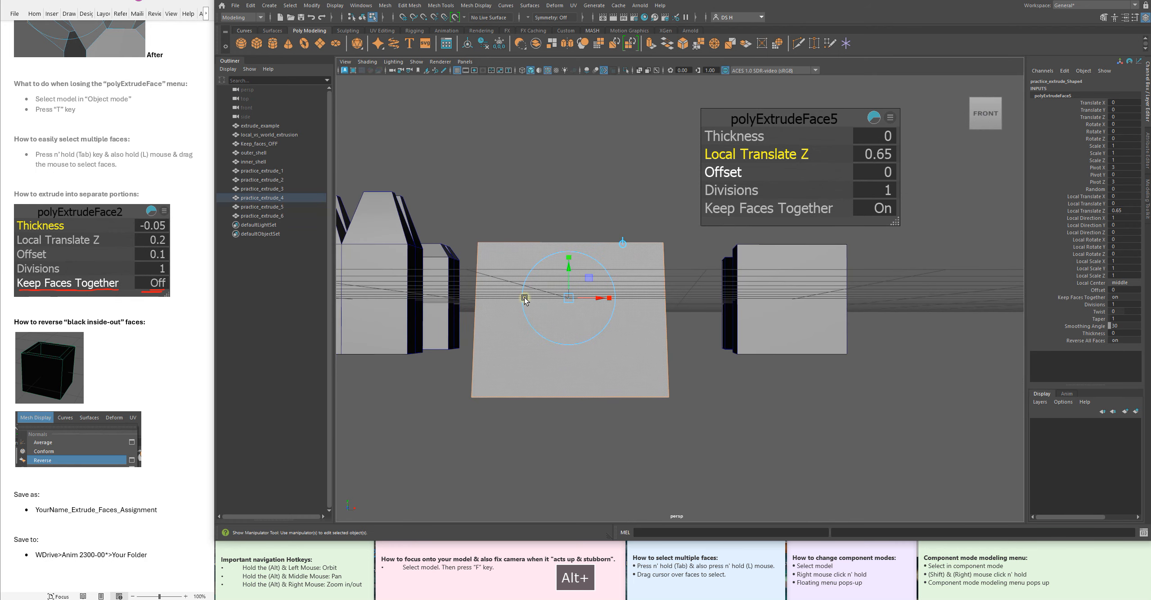
pyautogui.keyDown('alt'); pyautogui.moveTo(488, 243); pyautogui.dragTo(707, 333); pyautogui.keyUp('alt')
pyautogui.hotkey('ctrl', 'z')
pyautogui.keyDown('alt'); pyautogui.moveTo(669, 274); pyautogui.dragTo(666, 264); pyautogui.keyUp('alt')
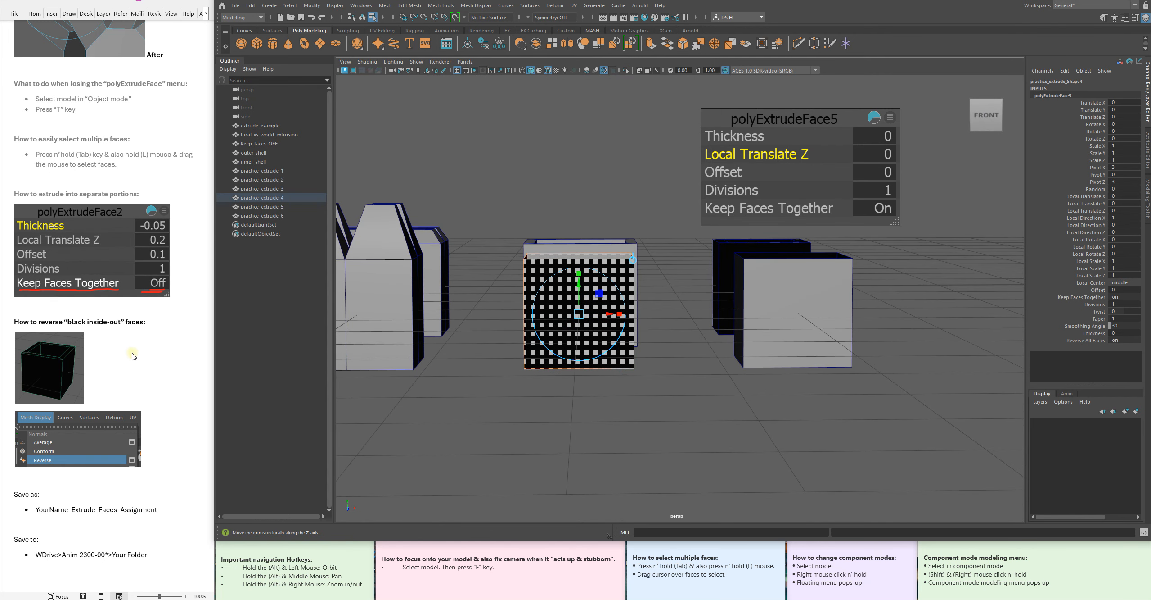
# - Try a Thickness of 0.43 on practice_extrude_4's extrusion, inspect it from several views, and undo it
pyautogui.scroll(10, 134, 356)
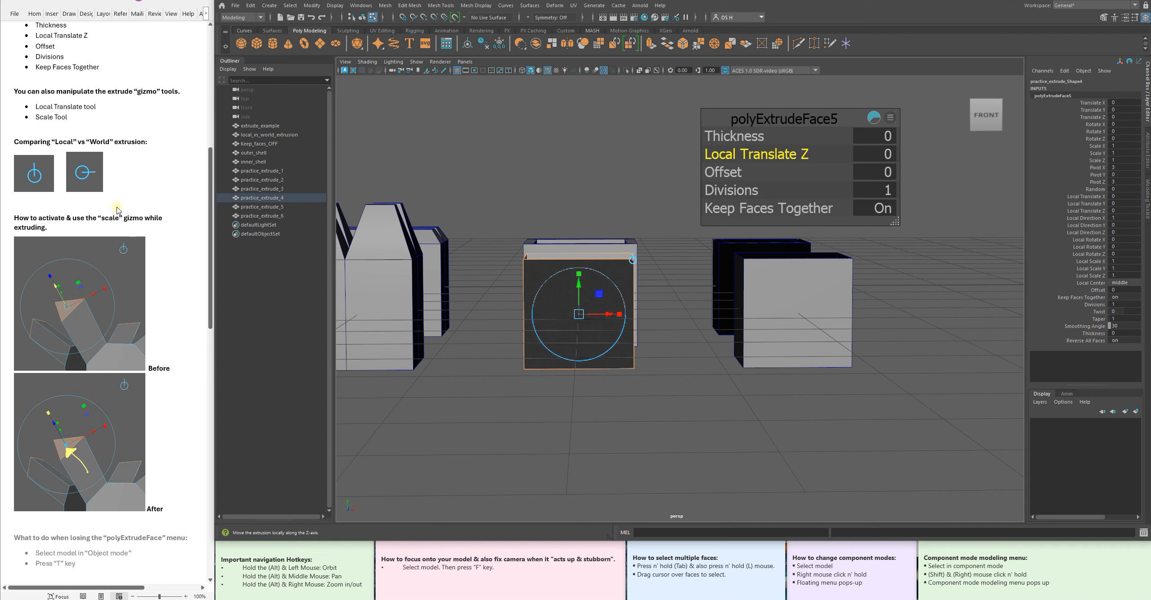
pyautogui.keyDown('alt'); pyautogui.moveTo(537, 276); pyautogui.dragTo(639, 287); pyautogui.keyUp('alt')
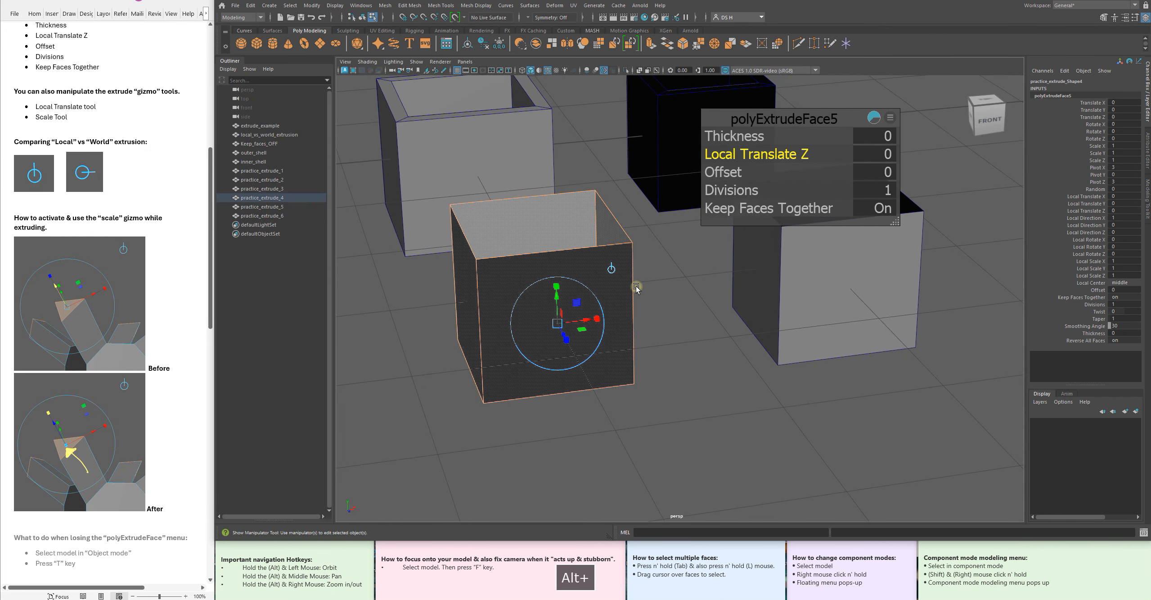
pyautogui.keyDown('ctrl'); pyautogui.moveTo(733, 138); pyautogui.dragTo(765, 137); pyautogui.keyUp('ctrl')
pyautogui.keyDown('alt'); pyautogui.moveTo(630, 225); pyautogui.dragTo(578, 368); pyautogui.keyUp('alt')
pyautogui.press('space')
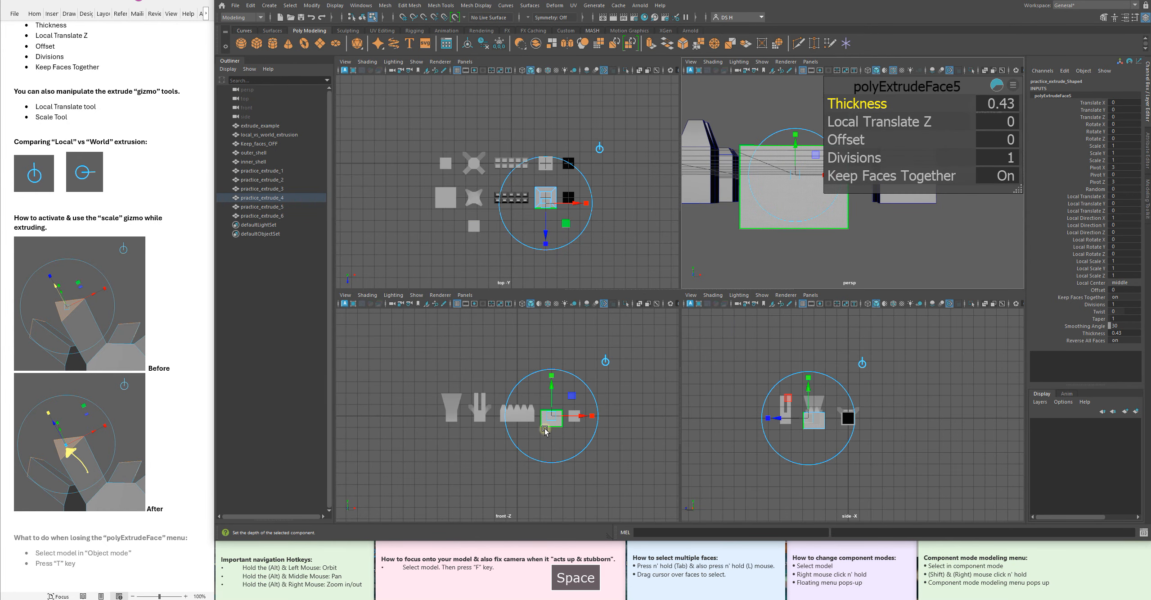
pyautogui.press('space')
pyautogui.keyDown('alt'); pyautogui.moveTo(873, 106); pyautogui.dragTo(704, 249); pyautogui.keyUp('alt')
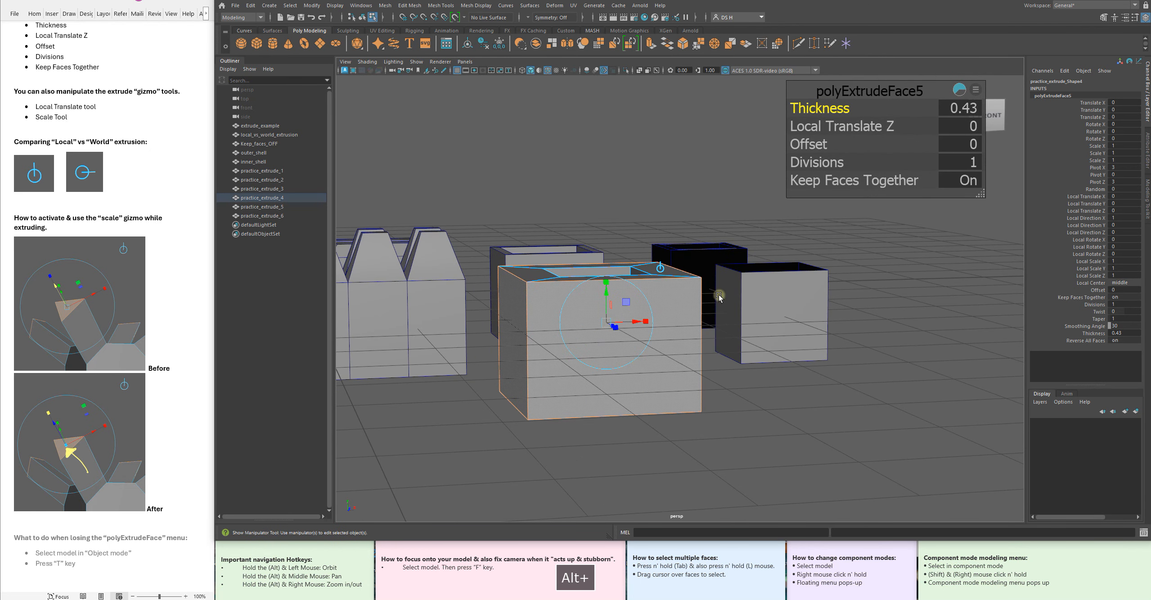
pyautogui.keyDown('alt'); pyautogui.moveTo(835, 126); pyautogui.dragTo(812, 174); pyautogui.keyUp('alt')
pyautogui.hotkey('ctrl', 'z')
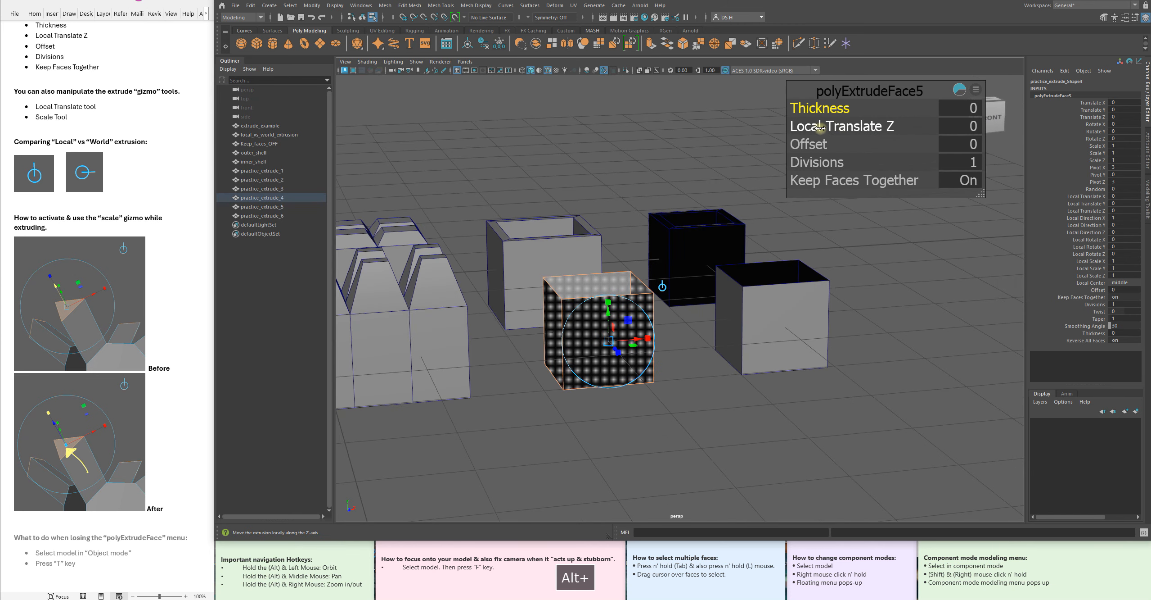
# - Try a Local Translate Z of 1.67 on the extrusion for comparison and undo it
pyautogui.moveTo(839, 123); pyautogui.dragTo(859, 122)
pyautogui.keyDown('alt'); pyautogui.moveTo(594, 315); pyautogui.dragTo(586, 342); pyautogui.keyUp('alt')
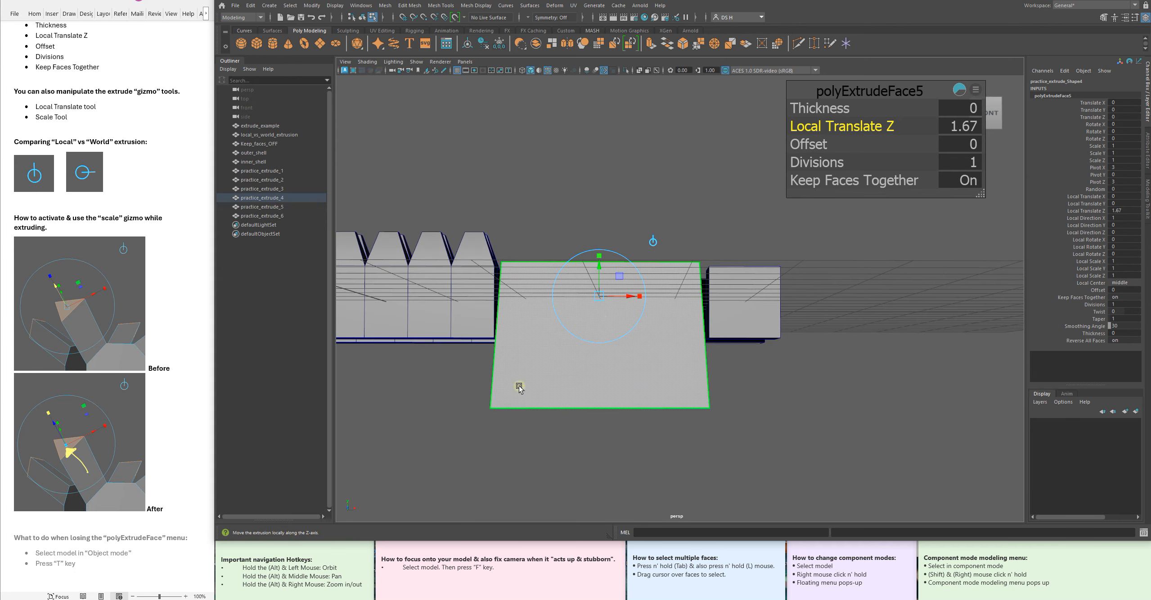
pyautogui.moveTo(725, 326)
pyautogui.keyDown('alt'); pyautogui.mouseDown()
pyautogui.moveTo(725, 279)
pyautogui.moveTo(730, 335)
pyautogui.mouseUp(); pyautogui.keyUp('alt')
pyautogui.hotkey('ctrl', 'z')
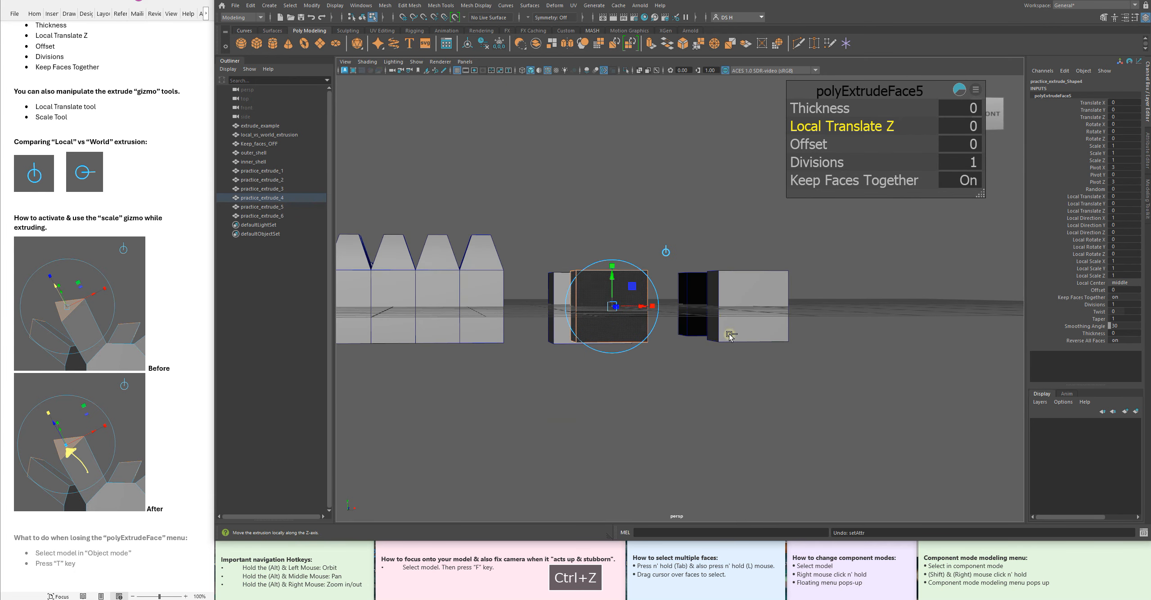
# - Try a Thickness of 0.62 on the extrusion for comparison and undo it
pyautogui.moveTo(824, 108)
pyautogui.mouseDown()
pyautogui.moveTo(849, 108)
pyautogui.moveTo(839, 106)
pyautogui.mouseUp()
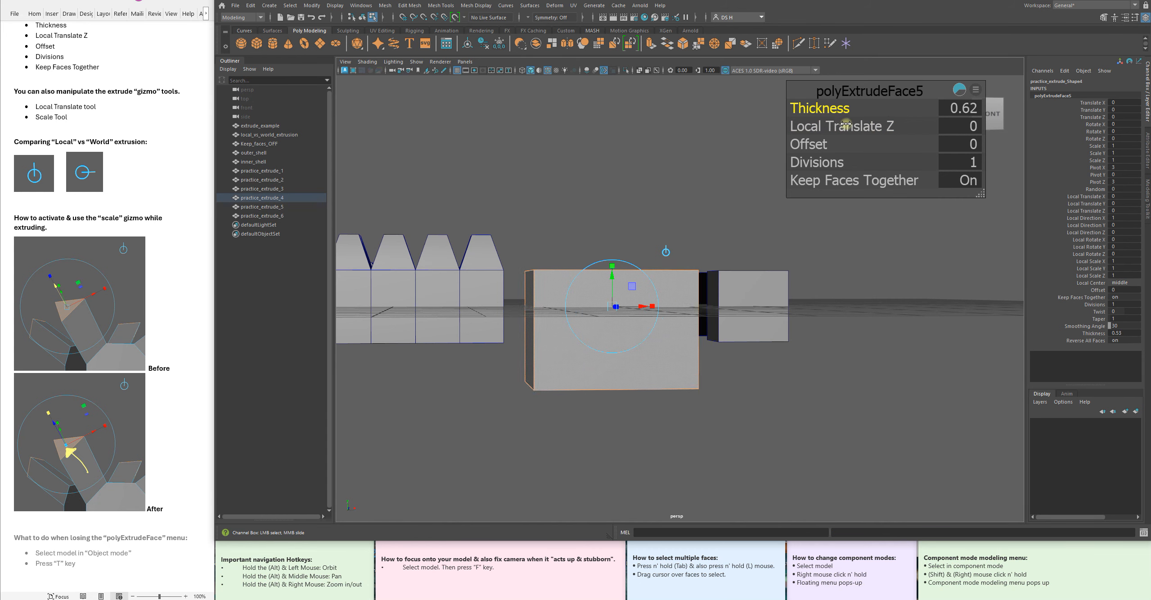
pyautogui.keyDown('alt'); pyautogui.moveTo(767, 317); pyautogui.dragTo(737, 321); pyautogui.keyUp('alt')
pyautogui.keyDown('alt'); pyautogui.moveTo(916, 293); pyautogui.dragTo(936, 333); pyautogui.keyUp('alt')
pyautogui.scroll(-3, 800, 290)
pyautogui.hotkey('ctrl', 'z')
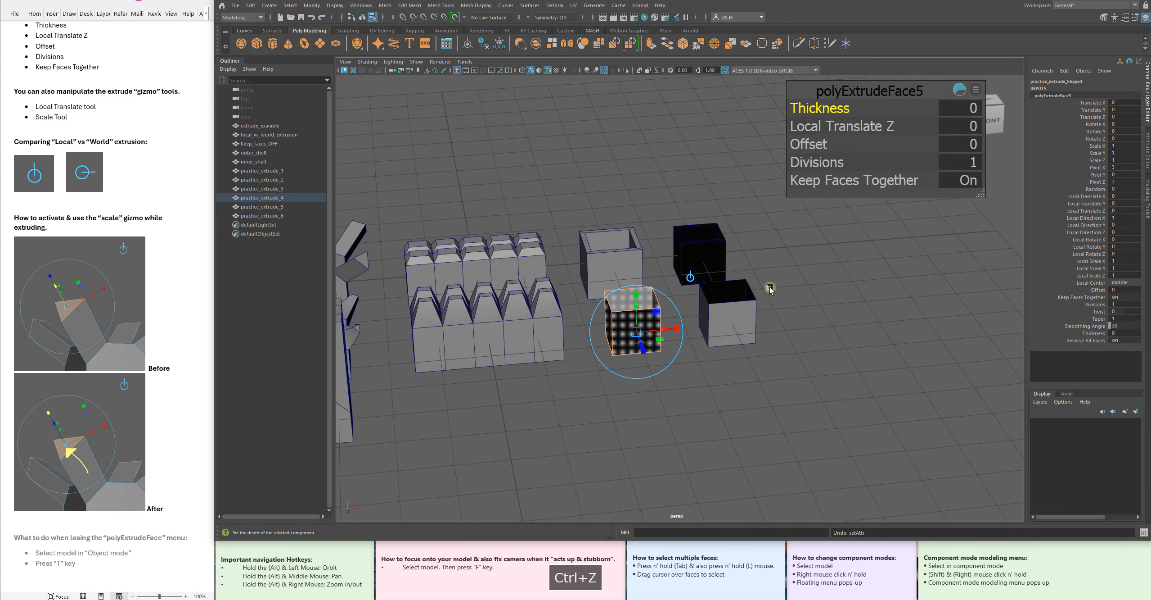
pyautogui.scroll(4, 794, 290)
pyautogui.keyDown('alt'); pyautogui.moveTo(795, 290); pyautogui.dragTo(716, 250); pyautogui.keyUp('alt')
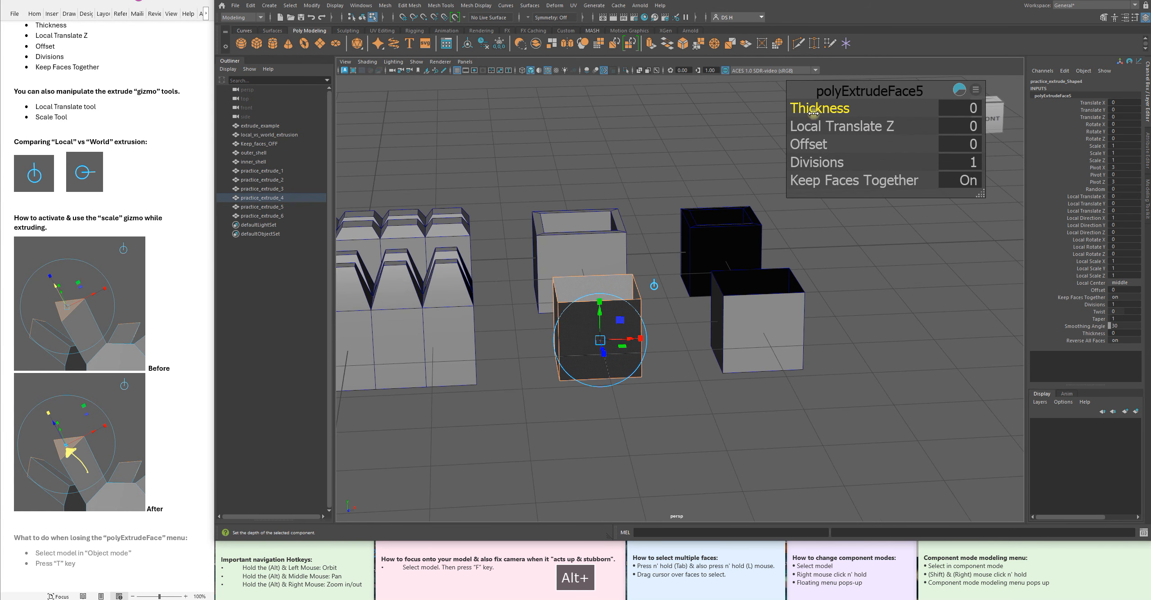
# - Thicken the walls of practice_extrude_4 outward with a small positive Thickness
pyautogui.keyDown('ctrl'); pyautogui.moveTo(826, 108); pyautogui.dragTo(830, 106); pyautogui.keyUp('ctrl')
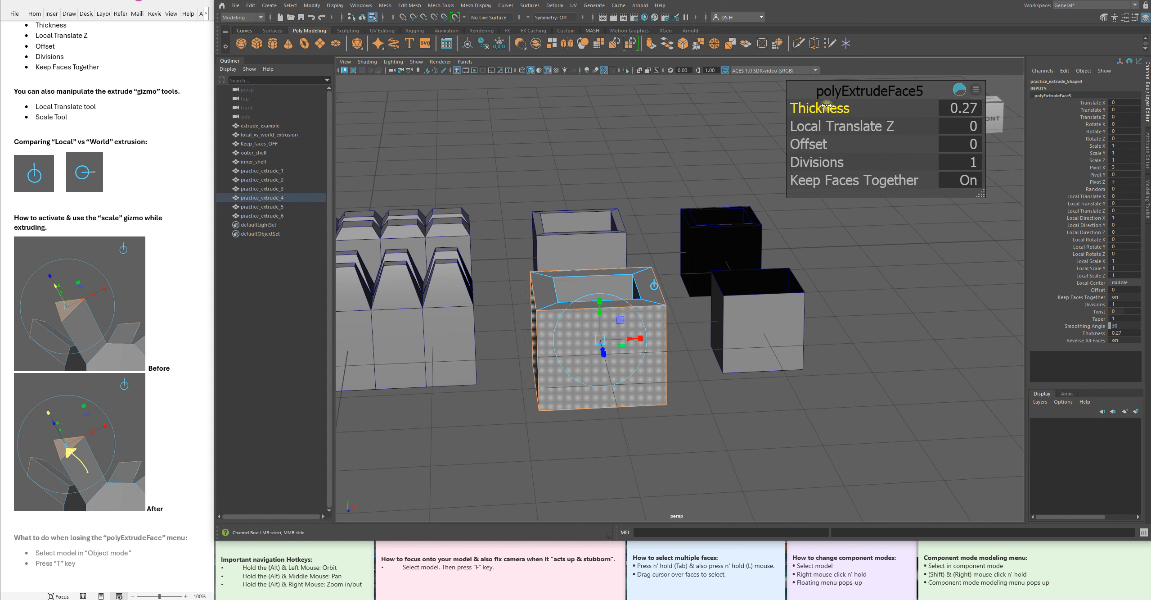
pyautogui.keyDown('alt'); pyautogui.moveTo(835, 105); pyautogui.dragTo(620, 368); pyautogui.keyUp('alt')
pyautogui.keyDown('alt'); pyautogui.moveTo(689, 294); pyautogui.dragTo(712, 315); pyautogui.keyUp('alt')
pyautogui.keyDown('ctrl'); pyautogui.moveTo(831, 108); pyautogui.dragTo(820, 107); pyautogui.keyUp('ctrl')
pyautogui.moveTo(785, 415)
pyautogui.keyDown('alt'); pyautogui.mouseDown()
pyautogui.moveTo(776, 452)
pyautogui.moveTo(778, 409)
pyautogui.moveTo(785, 439)
pyautogui.moveTo(774, 405)
pyautogui.mouseUp(); pyautogui.keyUp('alt')
# - Return practice_extrude_4 to object mode and deselect it
pyautogui.click(788, 401)
pyautogui.moveTo(587, 344); pyautogui.dragTo(842, 154, button='right')
pyautogui.click(842, 154)
# - Return the notes to the section on reversing black inside-out faces and compare the thick-walled and black boxes
pyautogui.keyDown('alt'); pyautogui.moveTo(806, 282); pyautogui.dragTo(764, 269); pyautogui.keyUp('alt')
pyautogui.keyDown('alt'); pyautogui.moveTo(764, 269); pyautogui.dragTo(893, 271, button='right'); pyautogui.keyUp('alt')
pyautogui.scroll(1, 93, 352)
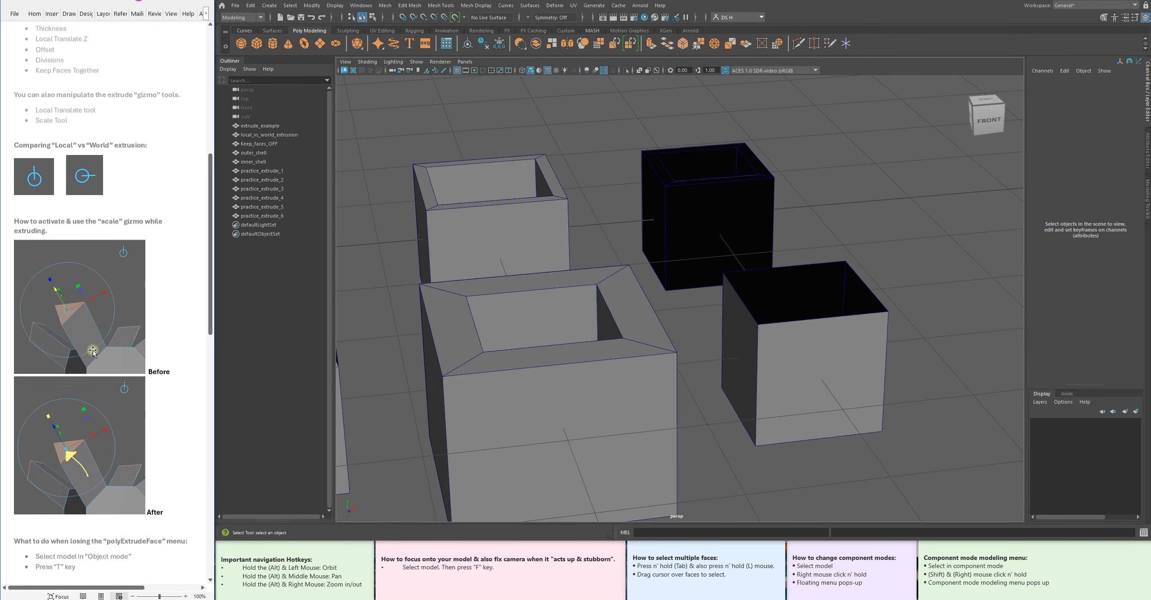
pyautogui.scroll(-15, 94, 352)
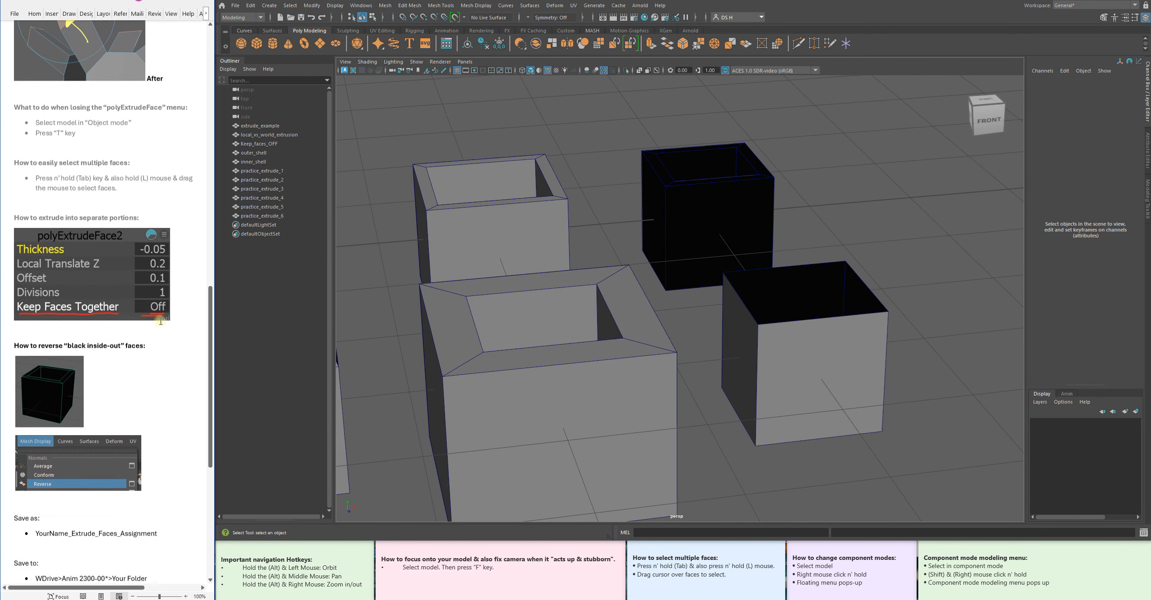
pyautogui.keyDown('alt'); pyautogui.moveTo(806, 303); pyautogui.dragTo(624, 264); pyautogui.keyUp('alt')
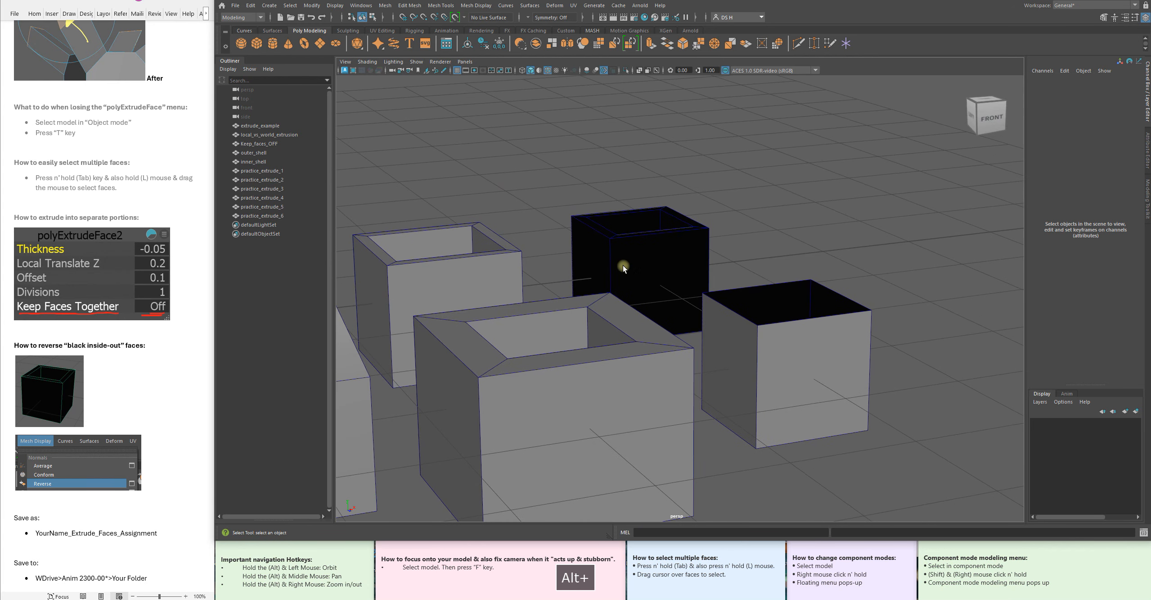
pyautogui.keyDown('alt'); pyautogui.moveTo(623, 265); pyautogui.dragTo(612, 219, button='middle'); pyautogui.keyUp('alt')
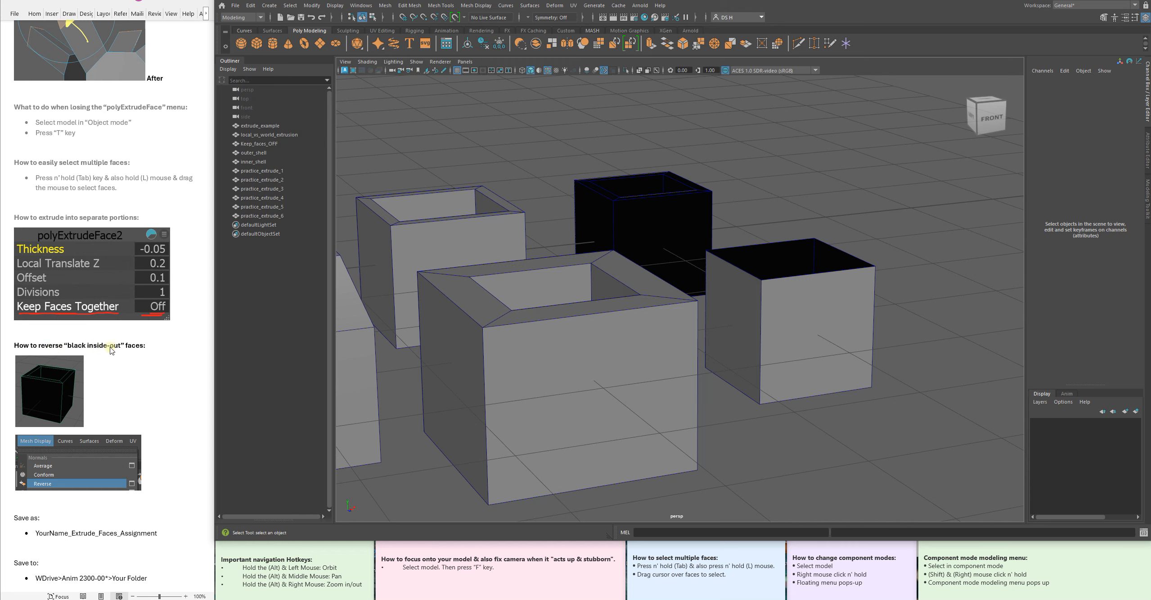
# - Select and frame the black inner_shell box and examine its inside-out faces
pyautogui.keyDown('alt'); pyautogui.moveTo(802, 302); pyautogui.dragTo(688, 352); pyautogui.keyUp('alt')
pyautogui.click(606, 254)
pyautogui.press('f')
pyautogui.keyDown('alt'); pyautogui.moveTo(604, 256); pyautogui.dragTo(709, 269); pyautogui.keyUp('alt')
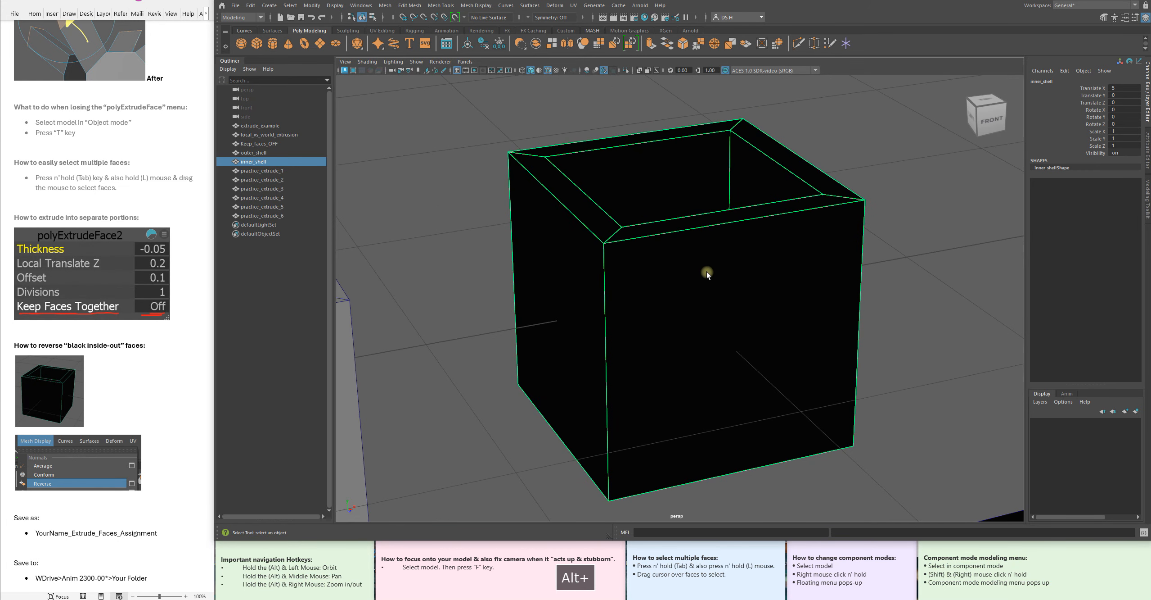
pyautogui.keyDown('alt'); pyautogui.moveTo(660, 280); pyautogui.dragTo(633, 298, button='right'); pyautogui.keyUp('alt')
pyautogui.keyDown('alt'); pyautogui.moveTo(633, 297); pyautogui.dragTo(569, 232, button='middle'); pyautogui.keyUp('alt')
pyautogui.keyDown('alt'); pyautogui.moveTo(682, 270); pyautogui.dragTo(650, 301); pyautogui.keyUp('alt')
pyautogui.keyDown('alt'); pyautogui.moveTo(665, 279); pyautogui.dragTo(742, 252, button='middle'); pyautogui.keyUp('alt')
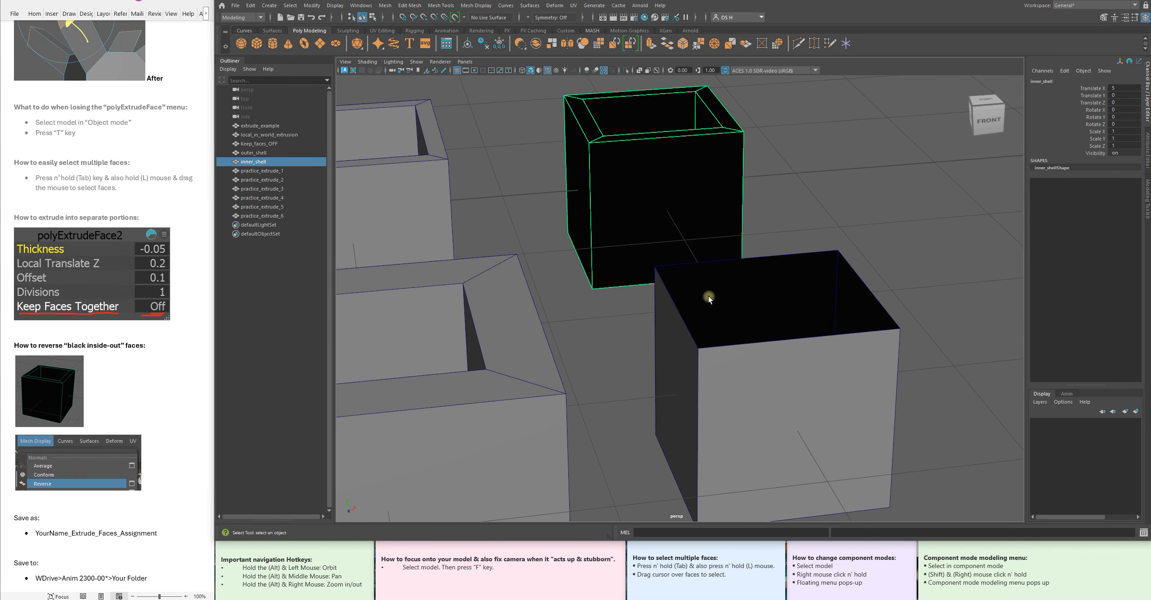
# - Select the open cube practice_extrude_5 and switch it to face mode
pyautogui.click(734, 282)
pyautogui.keyDown('alt'); pyautogui.moveTo(813, 347); pyautogui.dragTo(712, 355, button='right'); pyautogui.keyUp('alt')
pyautogui.press('w')
pyautogui.keyDown('alt'); pyautogui.moveTo(738, 345); pyautogui.dragTo(705, 315); pyautogui.keyUp('alt')
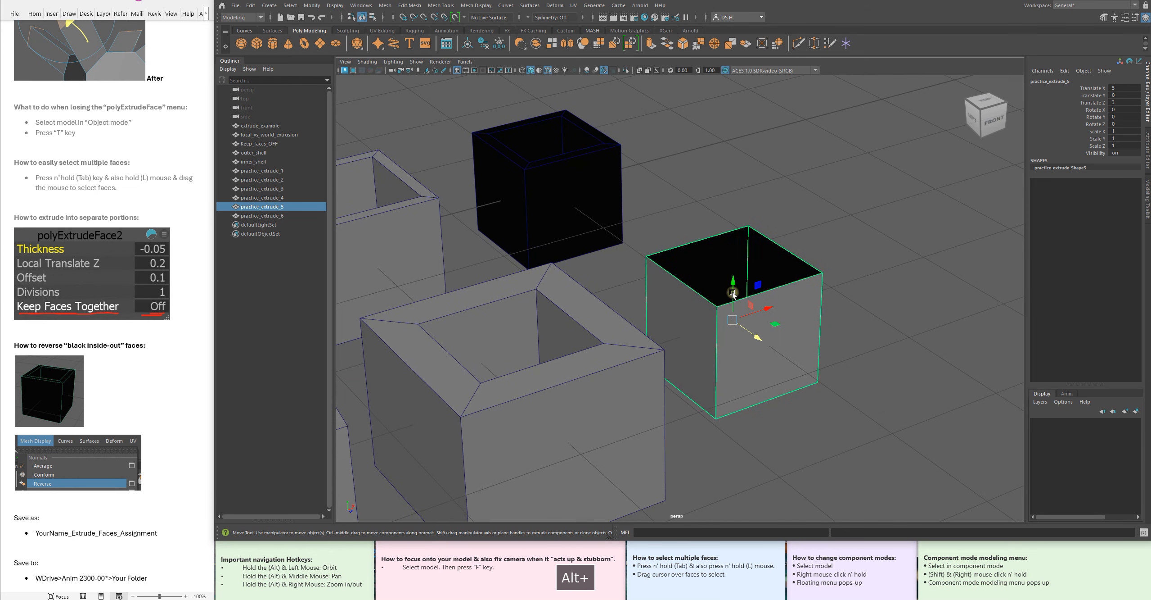
pyautogui.keyDown('alt'); pyautogui.moveTo(782, 318); pyautogui.dragTo(793, 275); pyautogui.keyUp('alt')
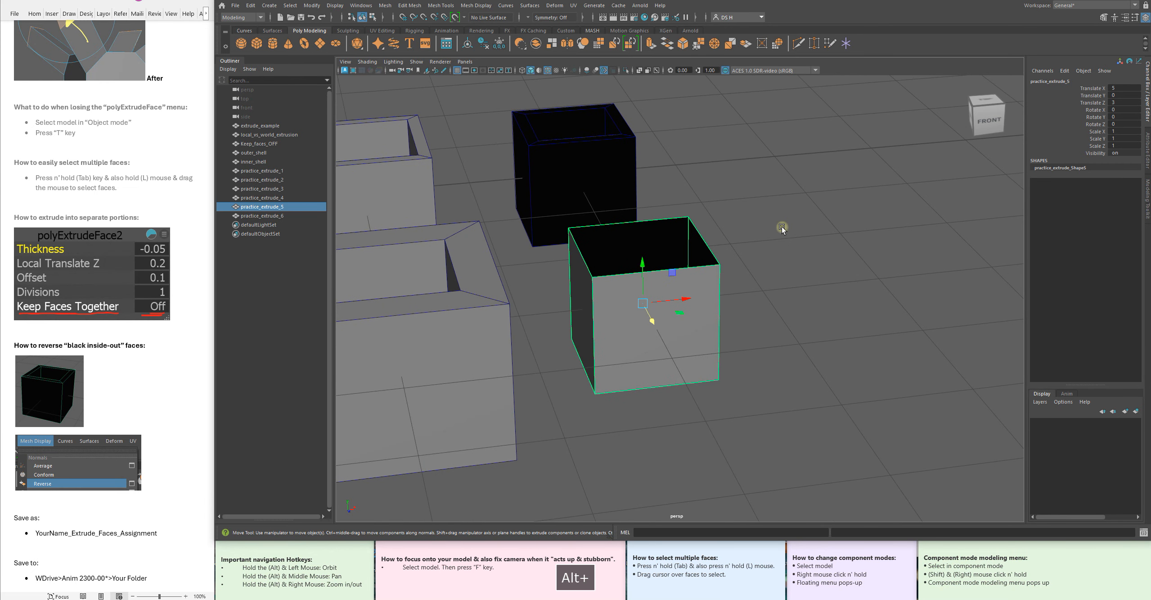
pyautogui.rightClick(777, 192)
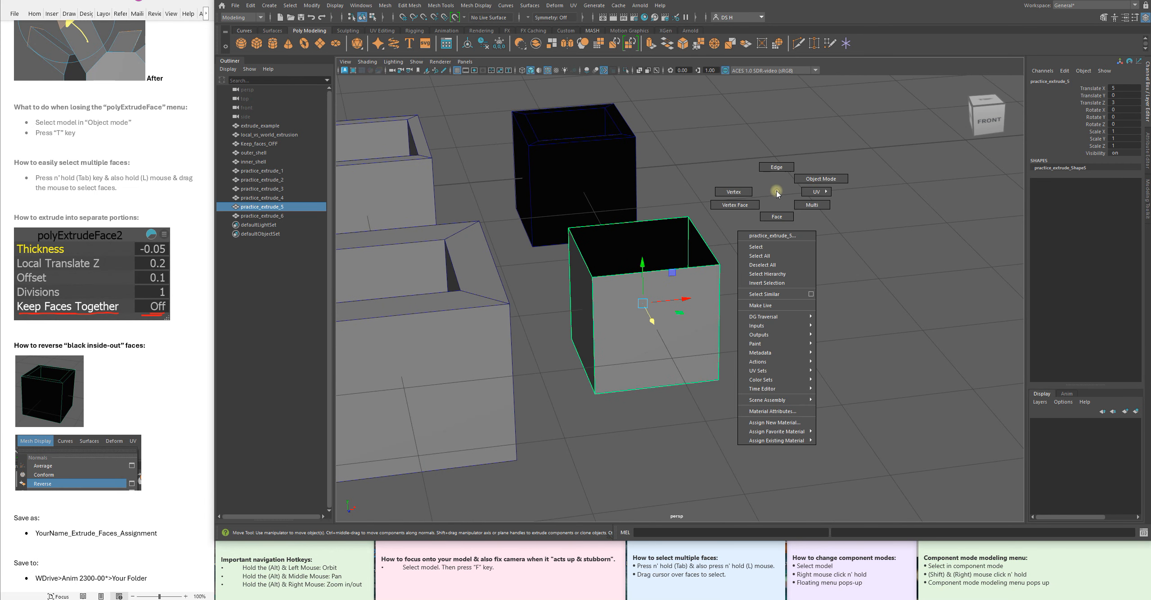
pyautogui.click(779, 217)
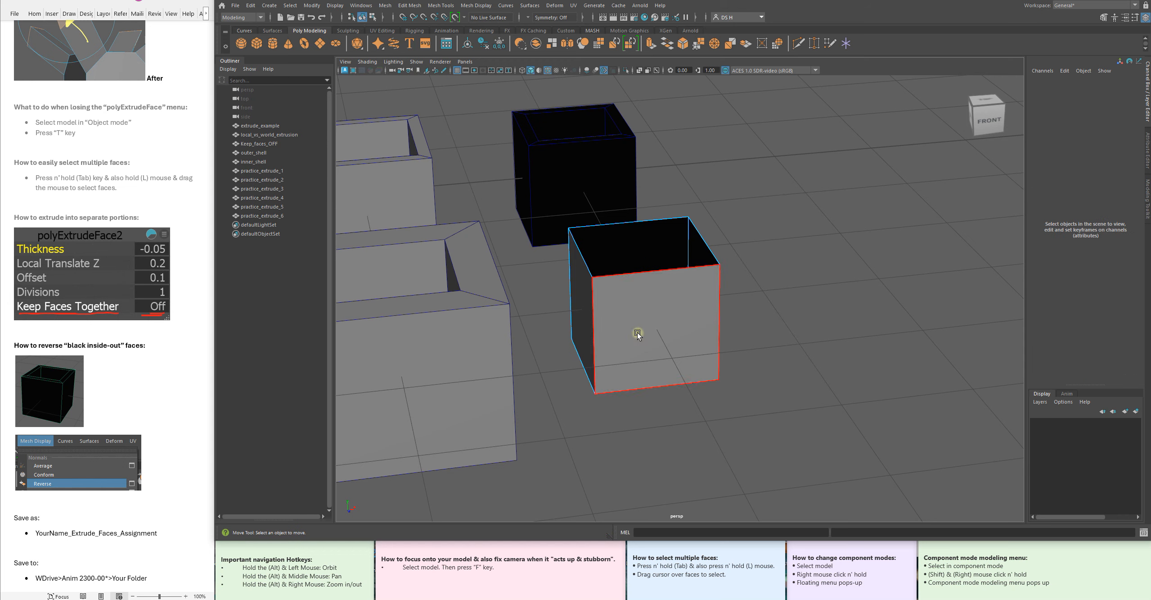
# - Select all the faces of practice_extrude_5 and apply Extrude Face to them
pyautogui.moveTo(568, 282); pyautogui.dragTo(763, 424)
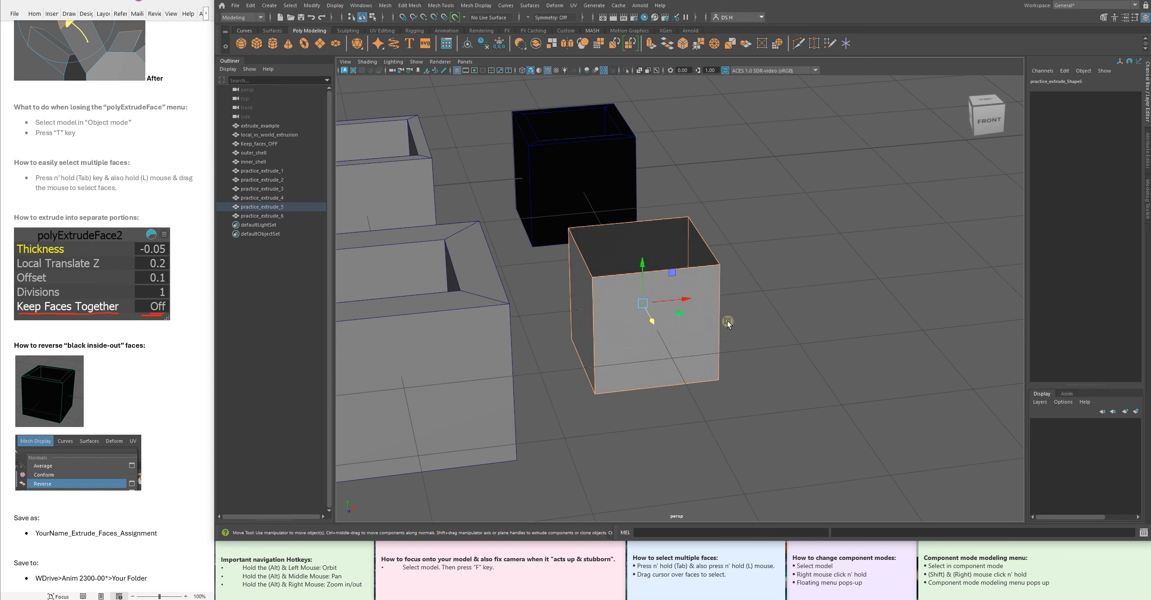
pyautogui.keyDown('alt'); pyautogui.moveTo(873, 347); pyautogui.dragTo(836, 280); pyautogui.keyUp('alt')
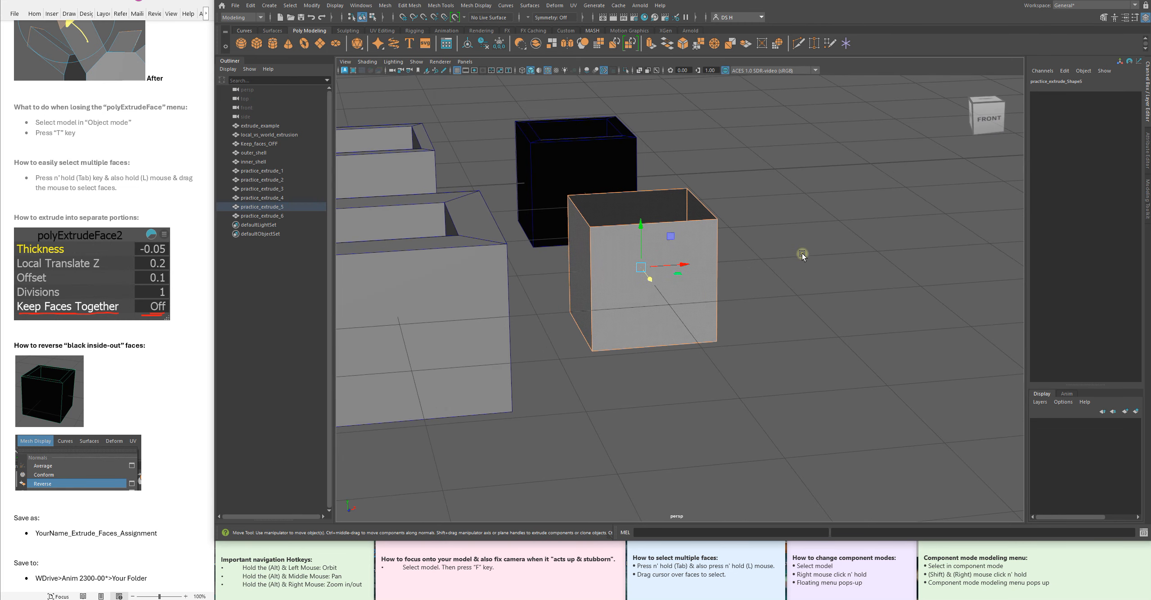
pyautogui.keyDown('shift'); pyautogui.rightClick(809, 199); pyautogui.keyUp('shift')
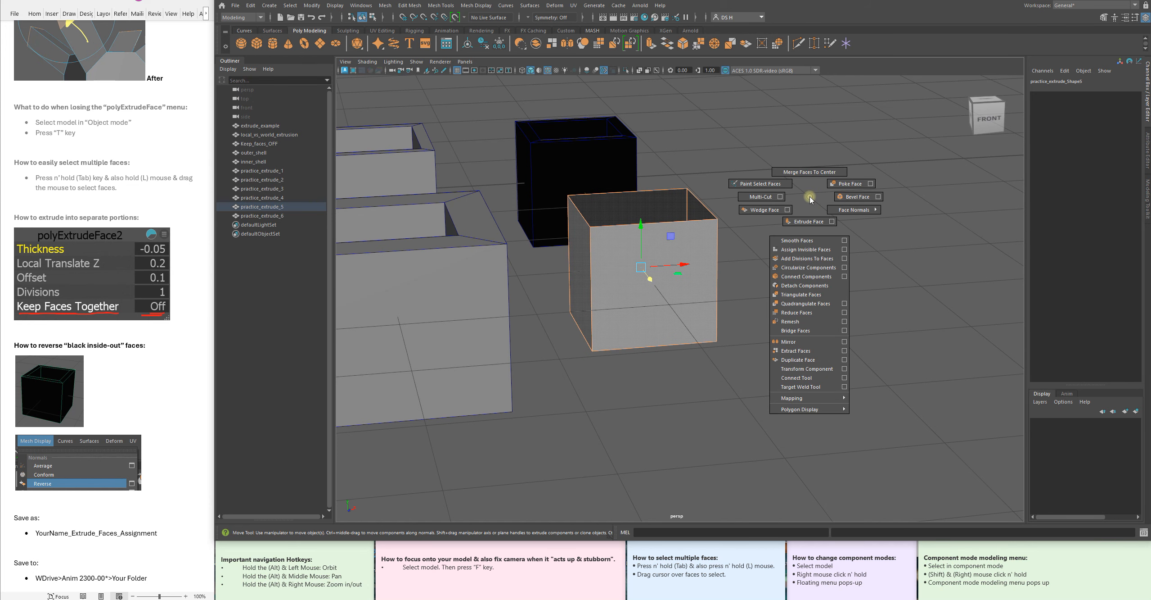
pyautogui.click(815, 218)
pyautogui.keyDown('alt'); pyautogui.moveTo(815, 219); pyautogui.dragTo(716, 272); pyautogui.keyUp('alt')
pyautogui.keyDown('alt'); pyautogui.moveTo(715, 273); pyautogui.dragTo(660, 274, button='middle'); pyautogui.keyUp('alt')
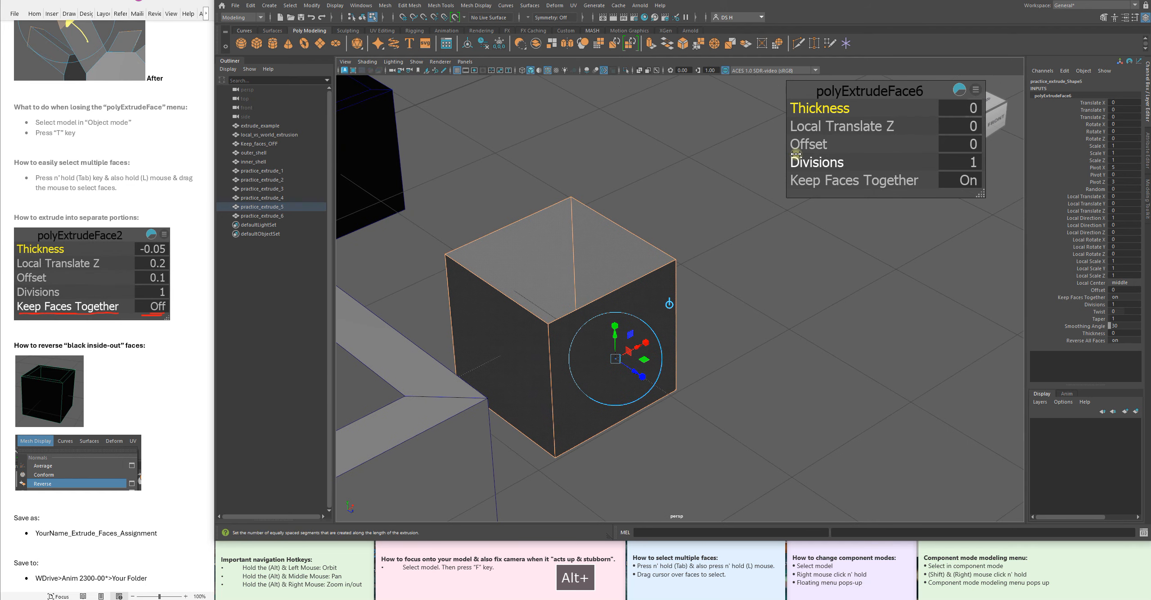
# - Set the extrusion's Thickness to -0.08 to thicken practice_extrude_5's walls inward, and inspect the faces
pyautogui.keyDown('ctrl'); pyautogui.moveTo(832, 113); pyautogui.dragTo(830, 109); pyautogui.keyUp('ctrl')
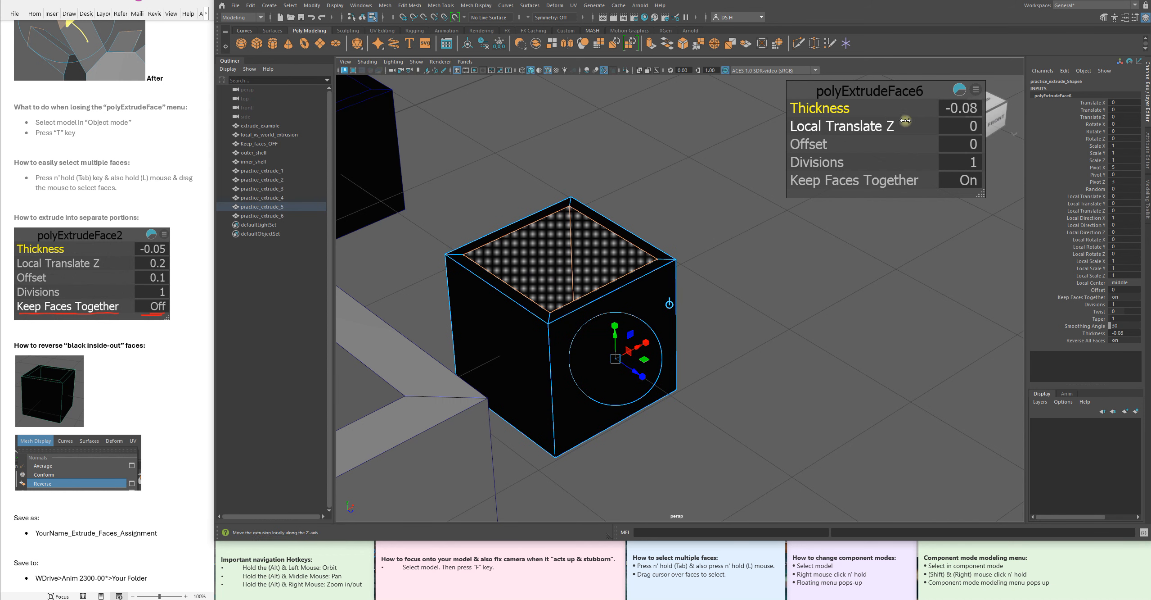
pyautogui.keyDown('alt'); pyautogui.moveTo(842, 288); pyautogui.dragTo(679, 288); pyautogui.keyUp('alt')
pyautogui.keyDown('alt'); pyautogui.moveTo(650, 253); pyautogui.dragTo(708, 253, button='middle'); pyautogui.keyUp('alt')
pyautogui.keyDown('alt'); pyautogui.moveTo(707, 254); pyautogui.dragTo(749, 273, button='right'); pyautogui.keyUp('alt')
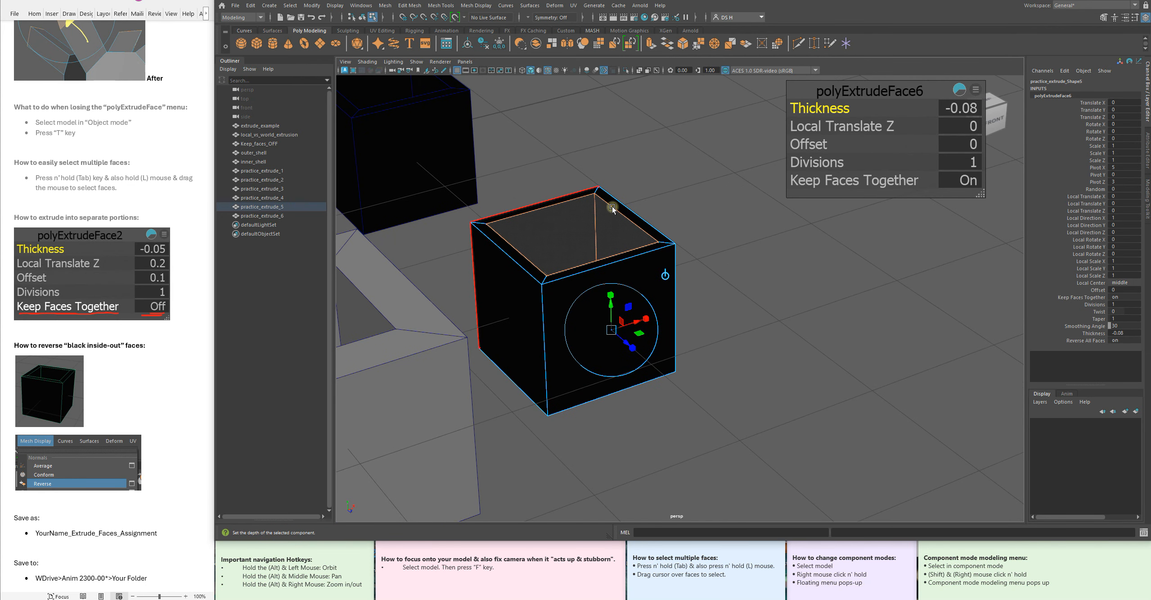
pyautogui.keyDown('alt'); pyautogui.moveTo(820, 289); pyautogui.dragTo(749, 284, button='right'); pyautogui.keyUp('alt')
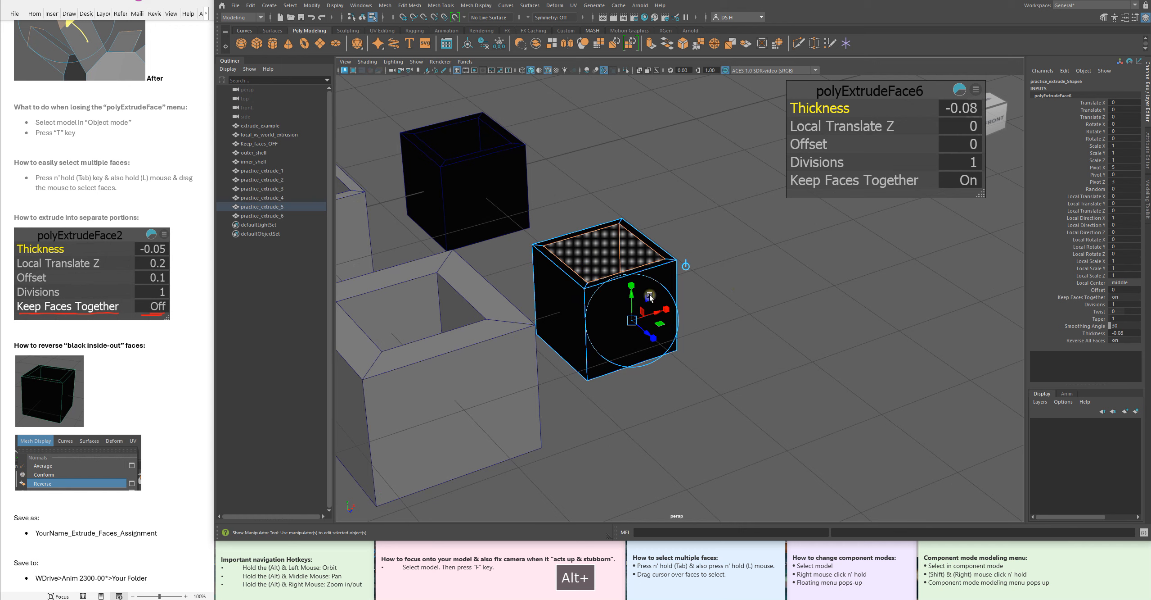
# - Return practice_extrude_5 to object mode, deselect it and examine its black inside-out faces
pyautogui.keyDown('alt'); pyautogui.moveTo(737, 236); pyautogui.dragTo(734, 248, button='middle'); pyautogui.keyUp('alt')
pyautogui.moveTo(696, 197); pyautogui.dragTo(811, 132, button='right')
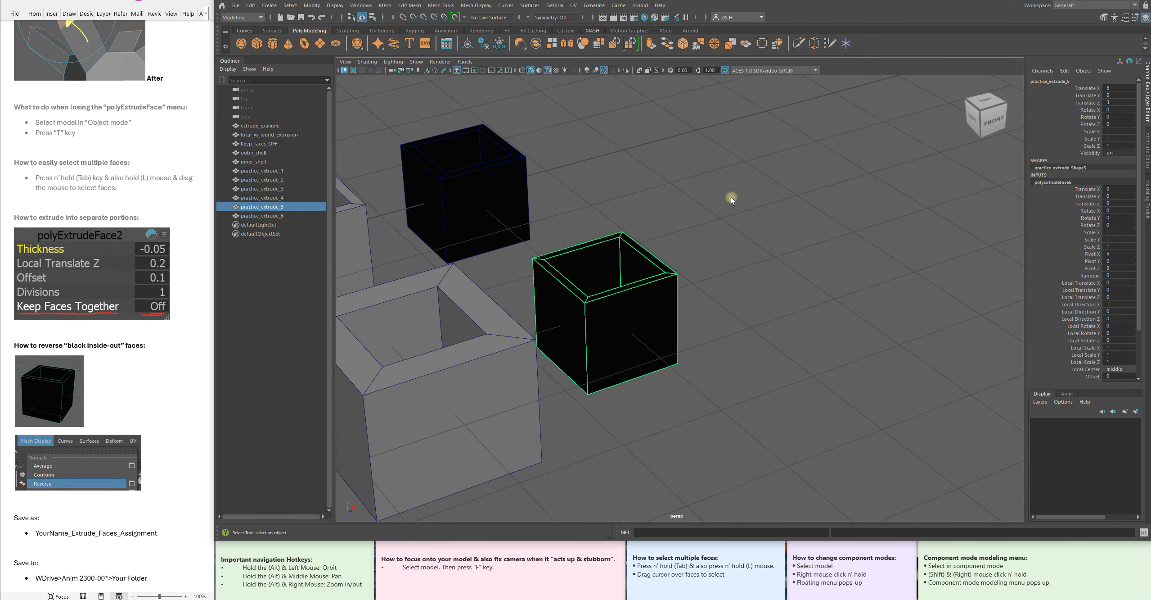
pyautogui.click(682, 328)
pyautogui.moveTo(682, 328)
pyautogui.keyDown('alt'); pyautogui.mouseDown()
pyautogui.moveTo(628, 299)
pyautogui.moveTo(668, 322)
pyautogui.mouseUp(); pyautogui.keyUp('alt')
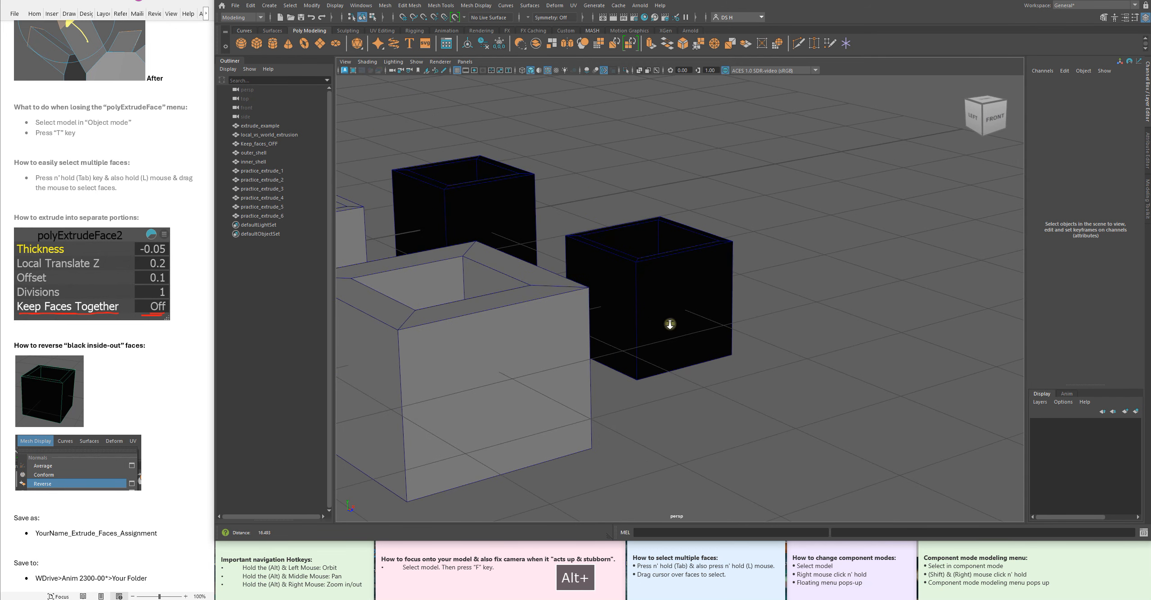
# - Select the black cube practice_extrude_5 and reverse its normals to turn its inside-out faces the right way
pyautogui.click(647, 269)
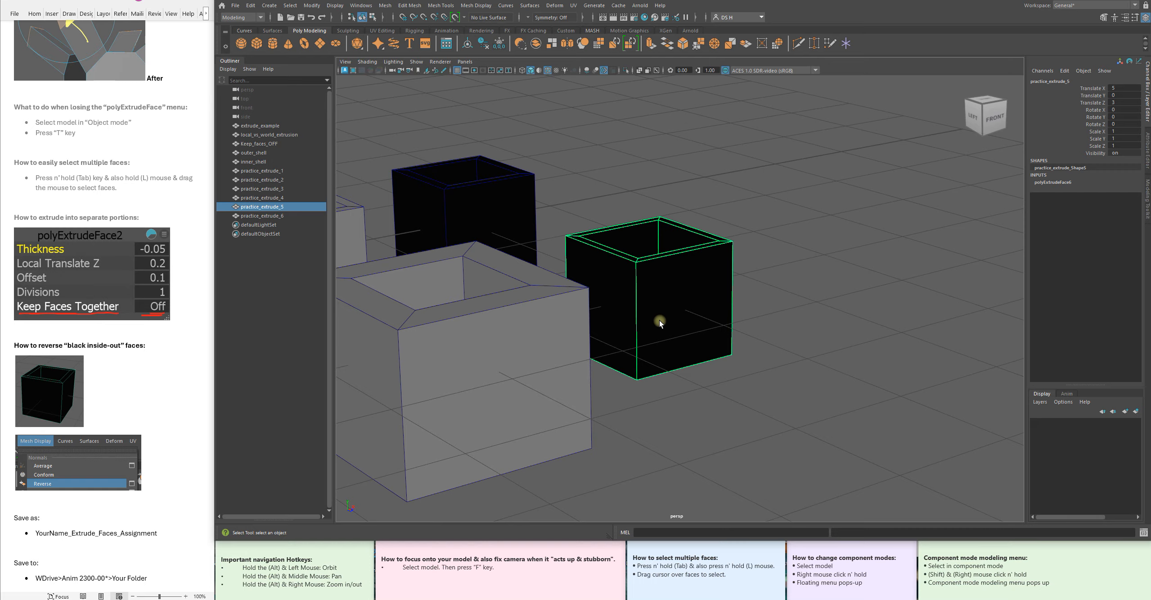
pyautogui.keyDown('alt'); pyautogui.moveTo(662, 294); pyautogui.dragTo(758, 275, button='middle'); pyautogui.keyUp('alt')
pyautogui.keyDown('alt'); pyautogui.moveTo(758, 275); pyautogui.dragTo(742, 300); pyautogui.keyUp('alt')
pyautogui.keyDown('alt'); pyautogui.moveTo(742, 301); pyautogui.dragTo(755, 338, button='middle'); pyautogui.keyUp('alt')
pyautogui.press('w')
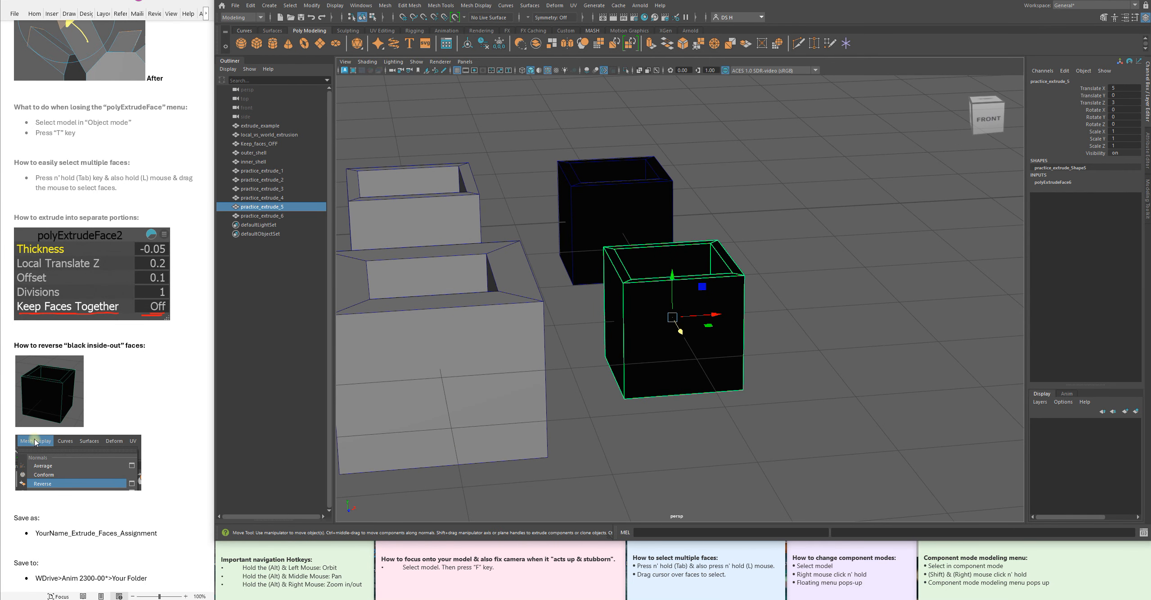
pyautogui.click(482, 6)
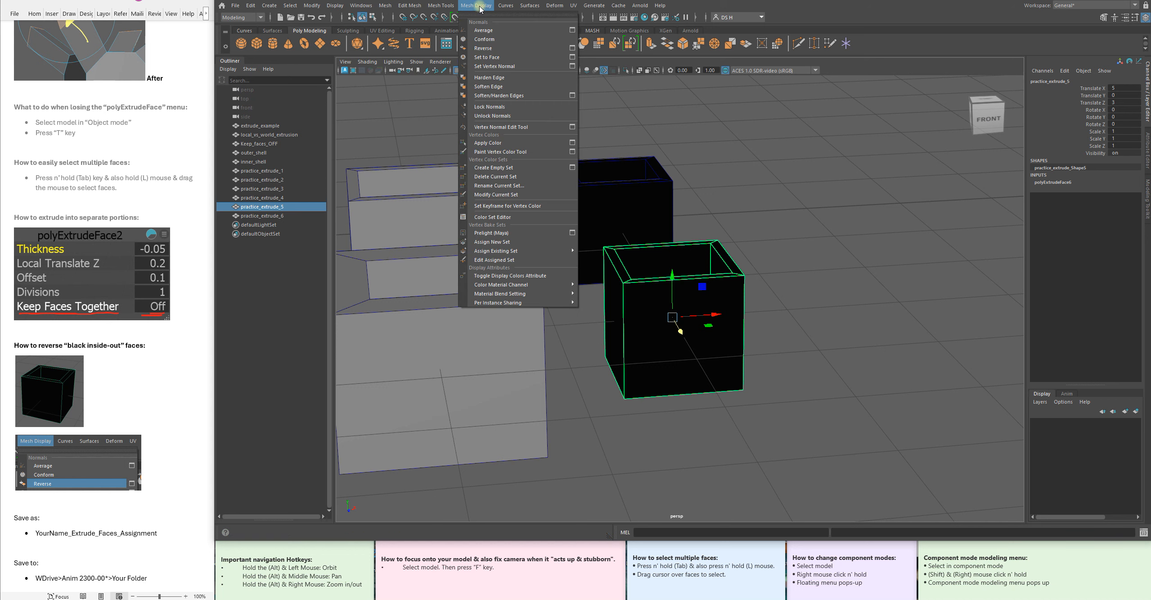
pyautogui.click(489, 48)
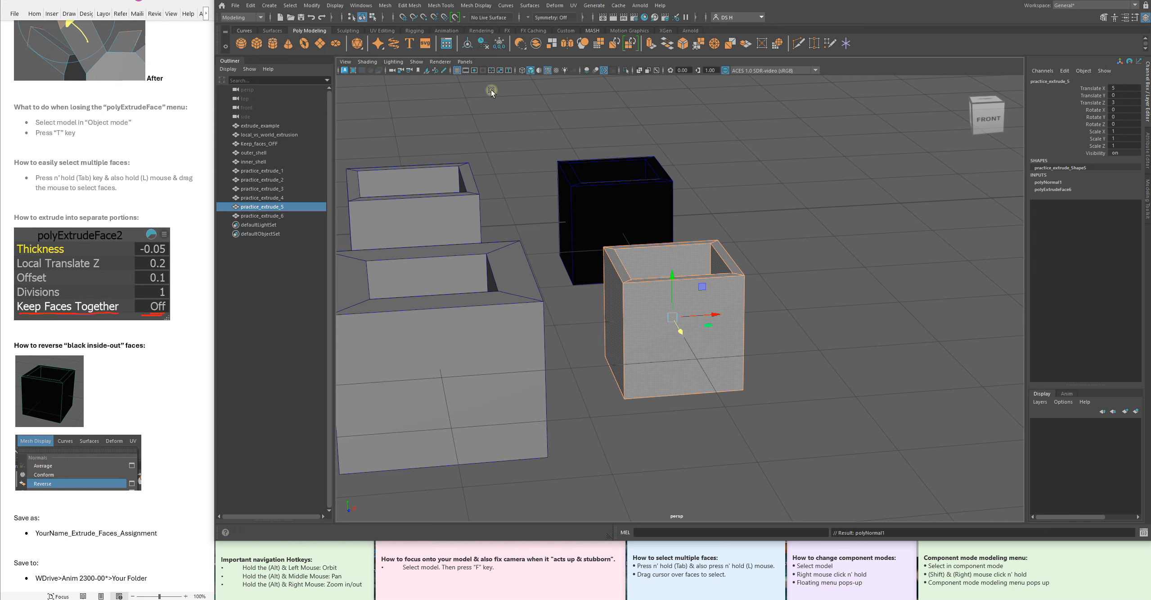
# - Deselect practice_extrude_5 and review the whole row of extruded models in the scene
pyautogui.click(693, 298)
pyautogui.keyDown('alt'); pyautogui.moveTo(694, 298); pyautogui.dragTo(754, 285); pyautogui.keyUp('alt')
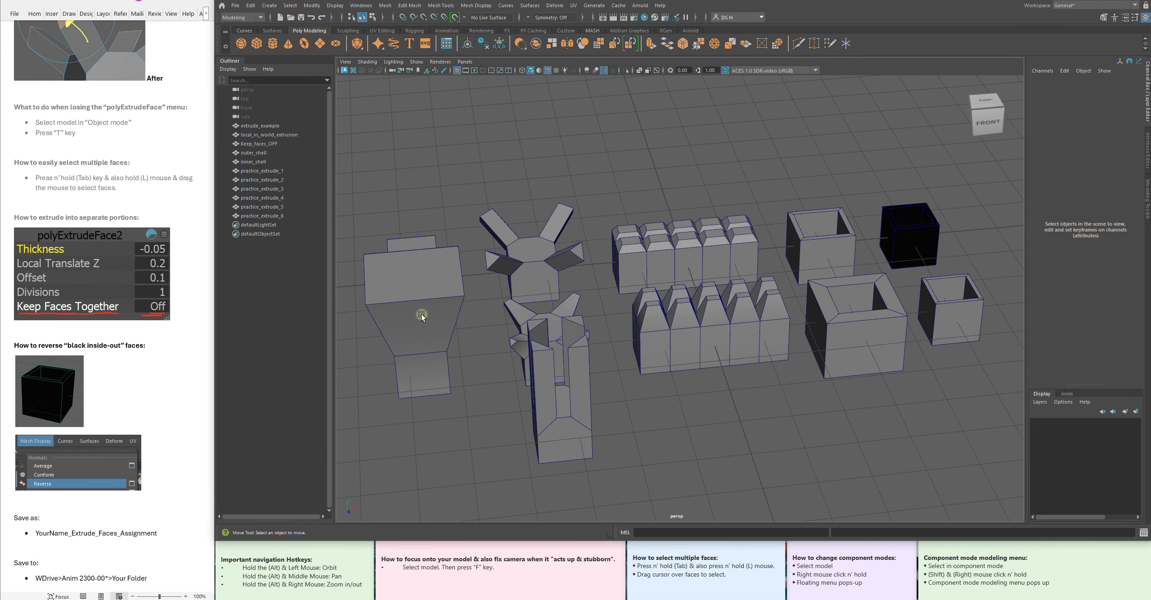
pyautogui.keyDown('alt'); pyautogui.moveTo(755, 313); pyautogui.dragTo(732, 288, button='right'); pyautogui.keyUp('alt')
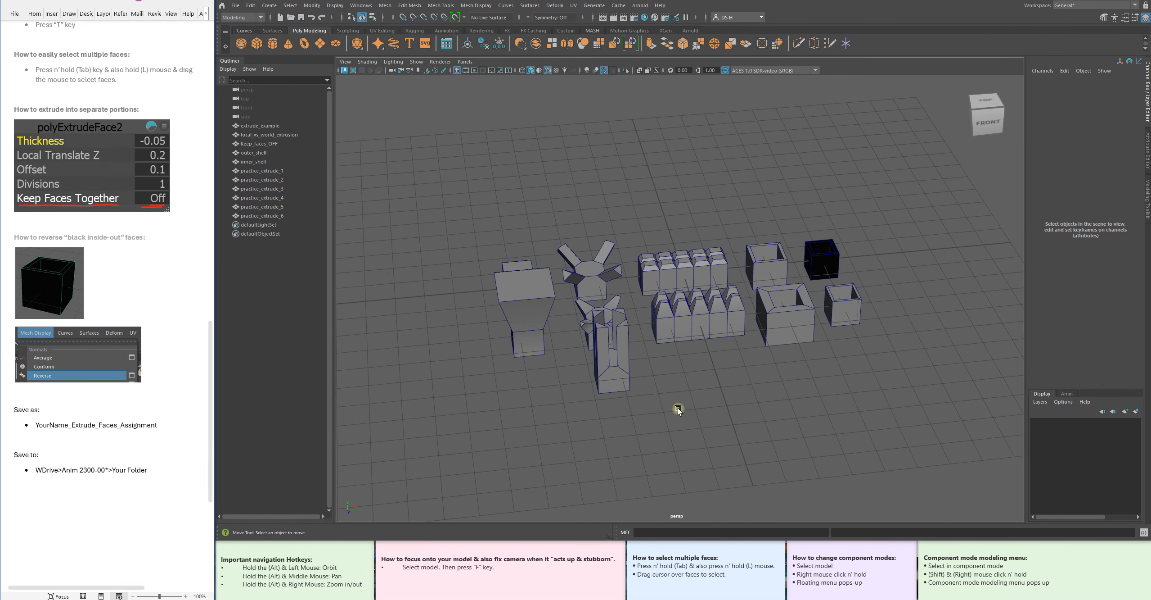
pyautogui.keyDown('alt'); pyautogui.moveTo(745, 335); pyautogui.dragTo(701, 352, button='middle'); pyautogui.keyUp('alt')
pyautogui.keyDown('alt'); pyautogui.moveTo(702, 352); pyautogui.dragTo(706, 324); pyautogui.keyUp('alt')
pyautogui.keyDown('alt'); pyautogui.moveTo(709, 351); pyautogui.dragTo(736, 376, button='right'); pyautogui.keyUp('alt')
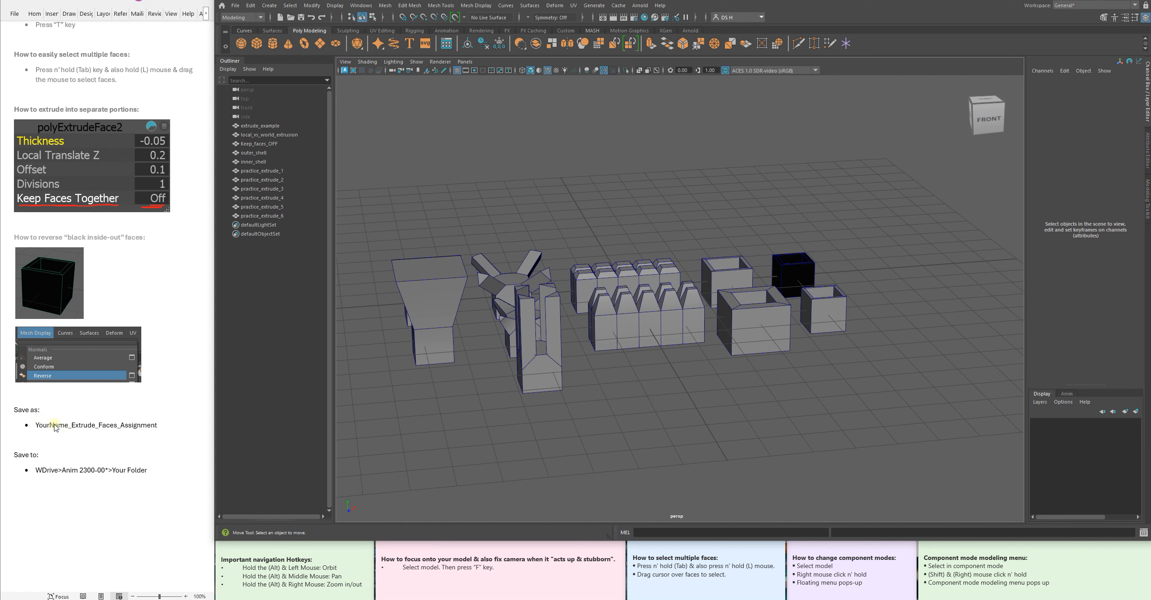